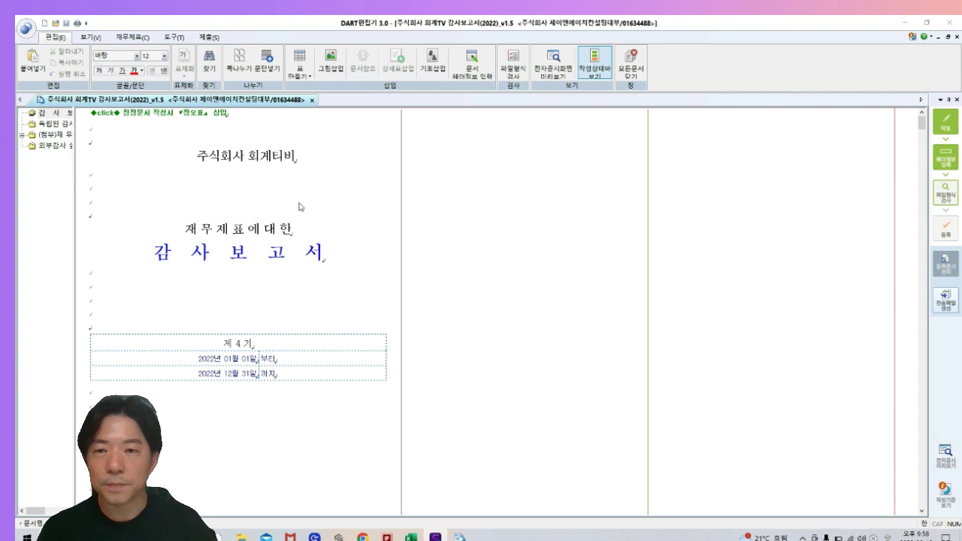
- Look through the audit report from its cover page past the table of contents and the independent auditor's report
scroll(295, 205, "down", 5)
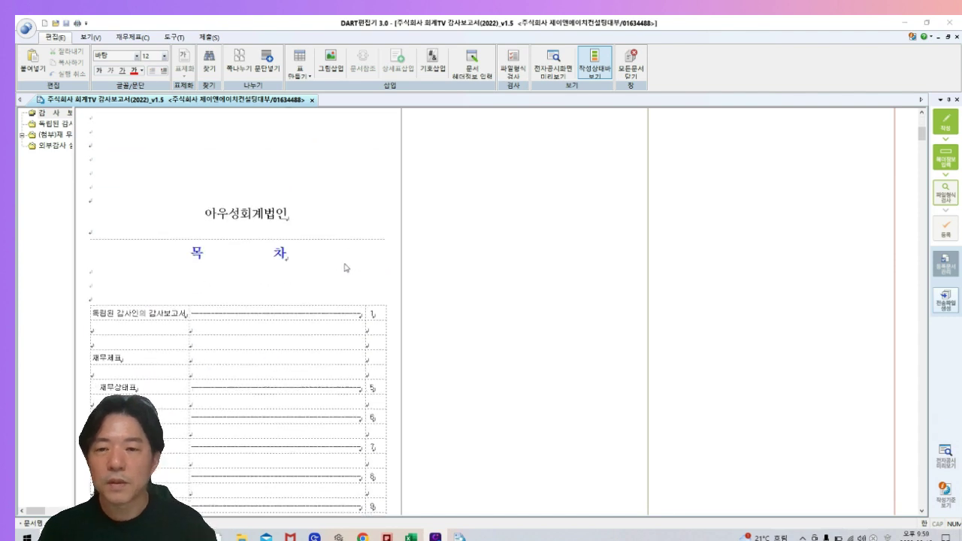
scroll(345, 268, "down", 3)
scroll(346, 268, "down", 3)
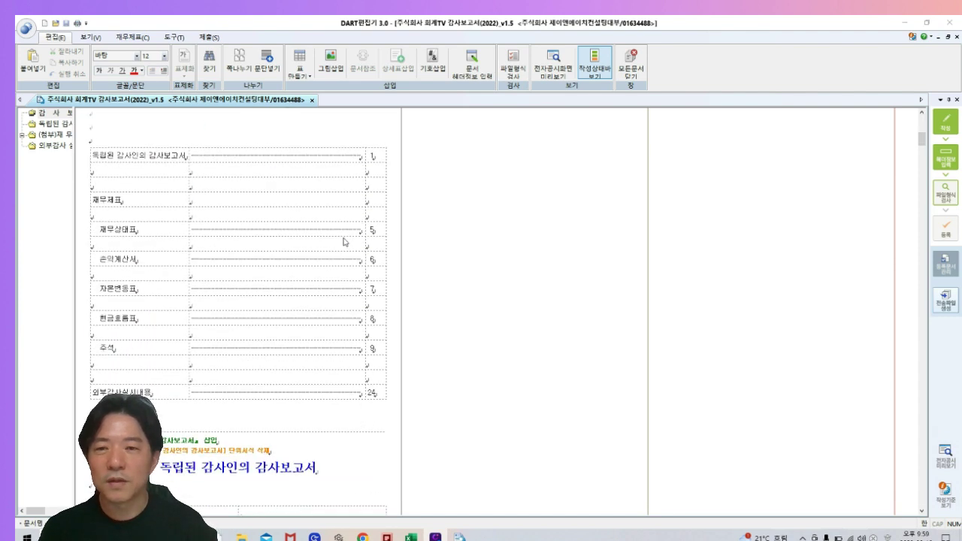
scroll(346, 246, "down", 1)
scroll(346, 246, "down", 1)
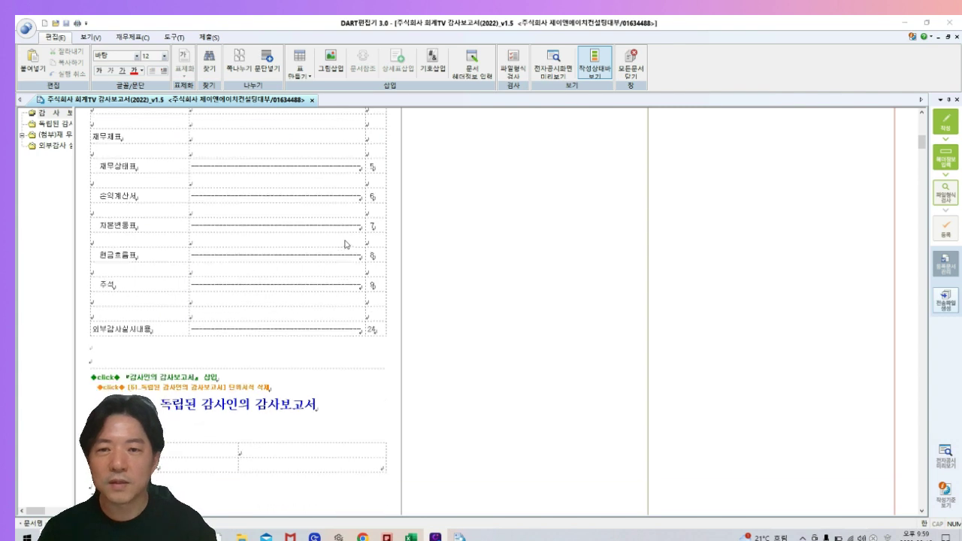
scroll(345, 244, "down", 7)
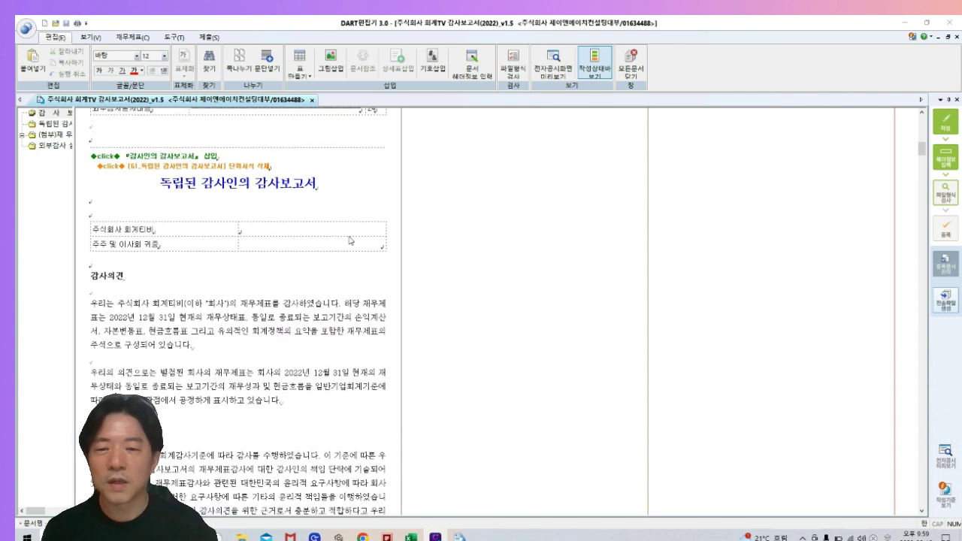
scroll(345, 244, "down", 15)
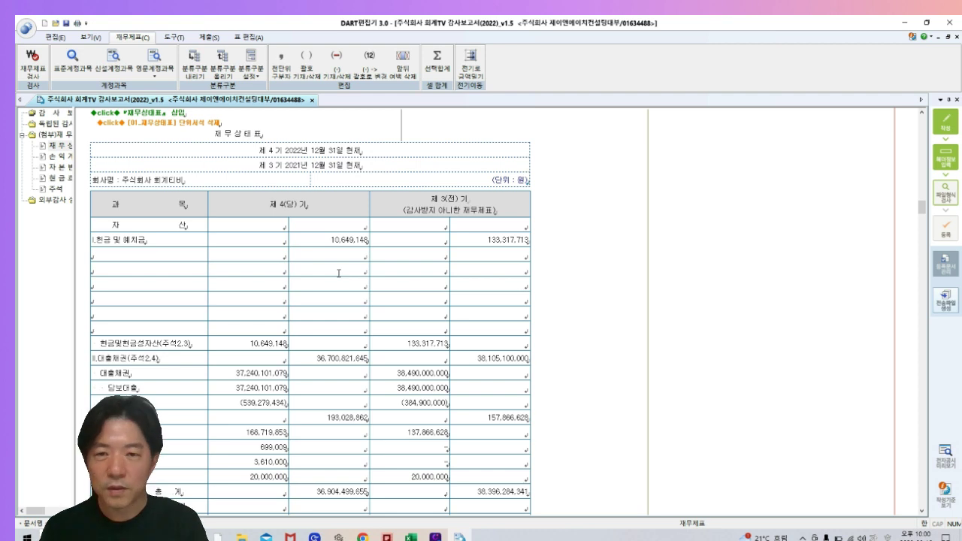
- Undo the insertion of the blank rows beneath the "I.현금 및 예치금" row in the balance sheet
key("ctrl+z")
key("ctrl+z")
key("ctrl+z")
key("ctrl+z")
key("ctrl+z")
key("ctrl+z")
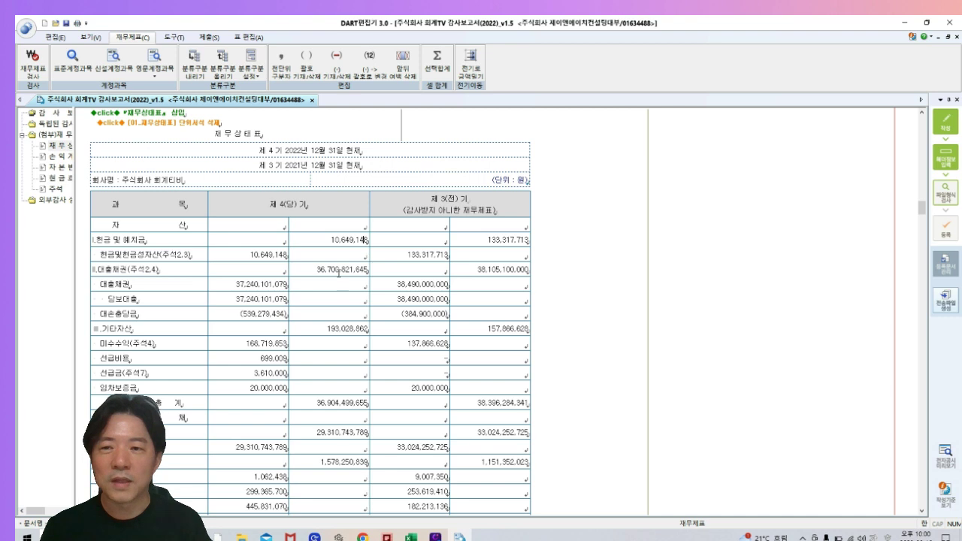
- Try inserting one blank row beneath the "I.현금 및 예치금" row and undo the insertion
key("Up")
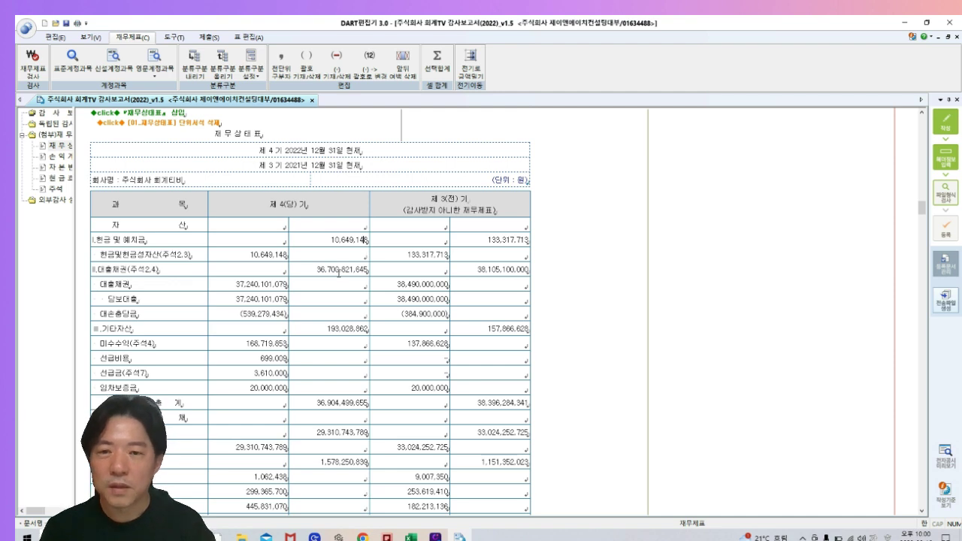
key("ctrl+Return")
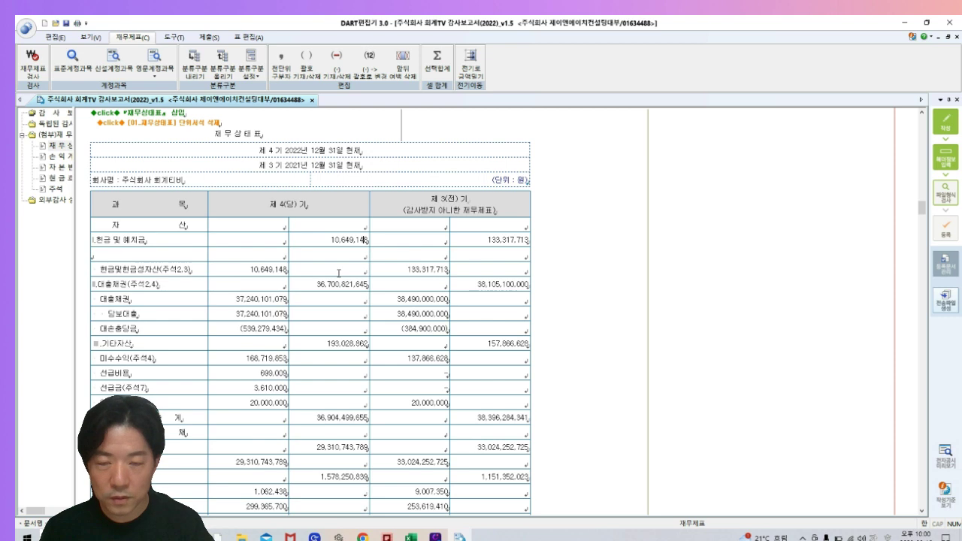
key("ctrl+z")
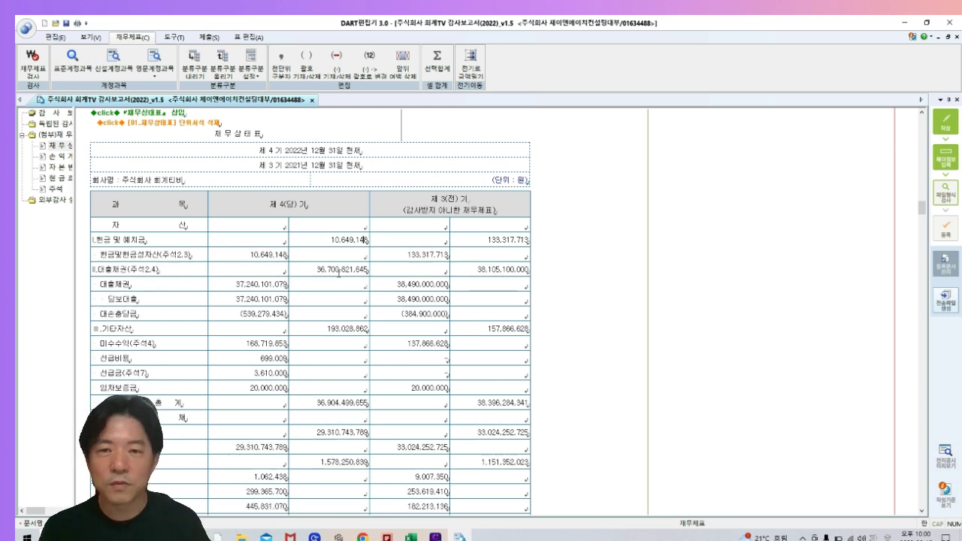
- Try adding two line breaks after the current-period total of "I.현금 및 예치금" and delete them again
key("Left")
key("Left")
key("Left")
key("Left")
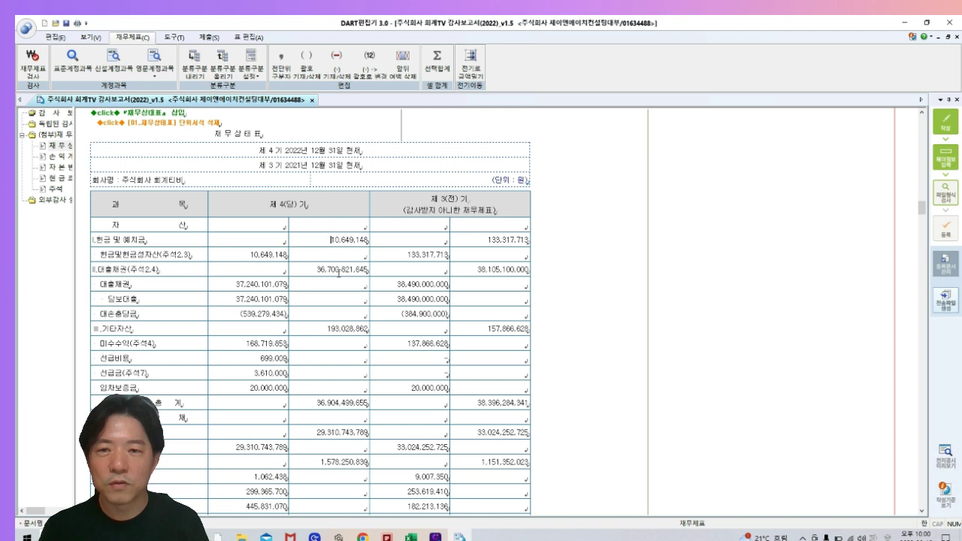
key("Right")
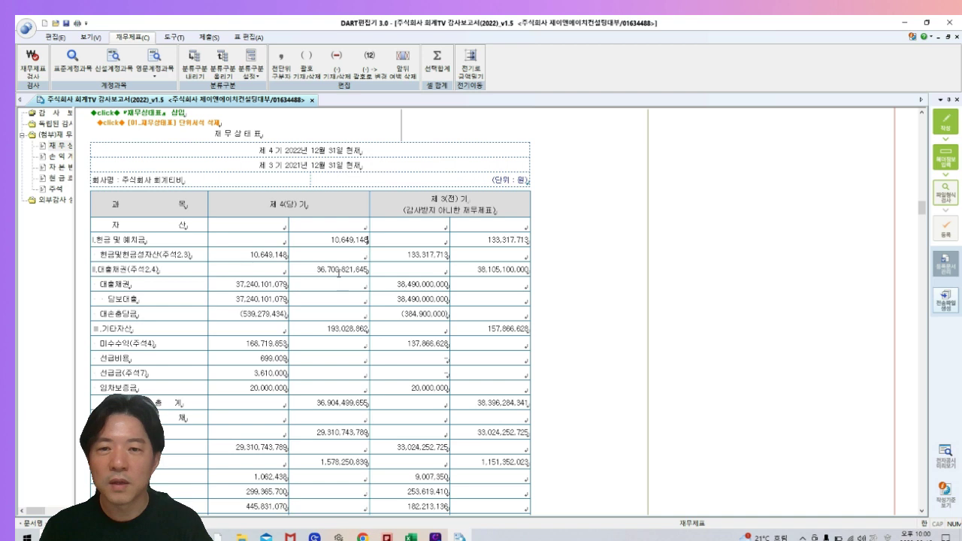
key("Return")
key("Return")
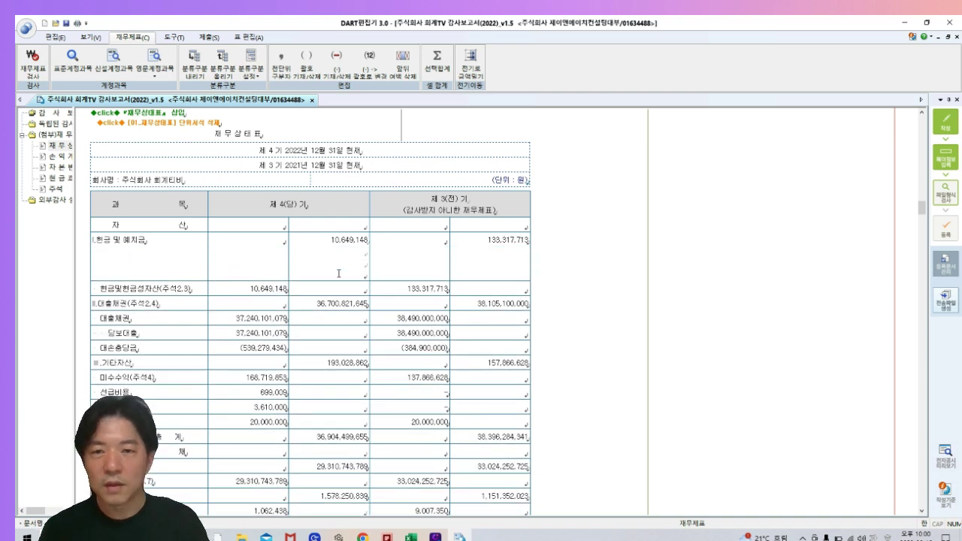
key("Up")
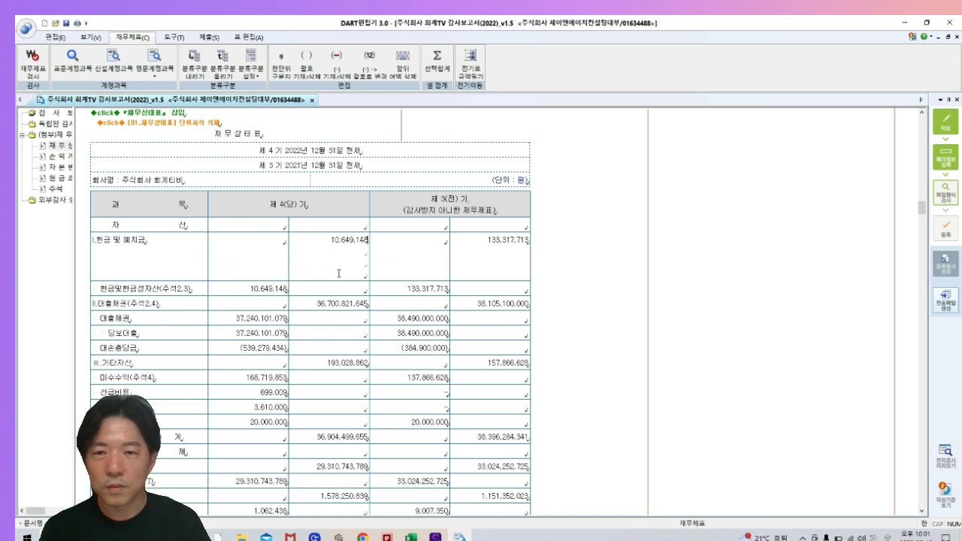
key("Delete")
key("Delete")
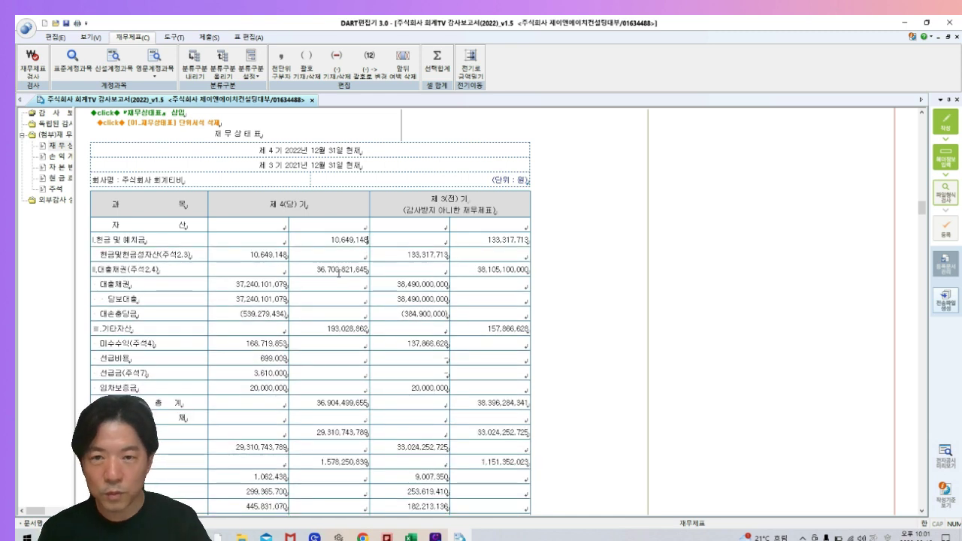
- Try adding four line breaks inside the current-period total cell of "I.현금 및 예치금" and remove them all
key("Return")
key("Return")
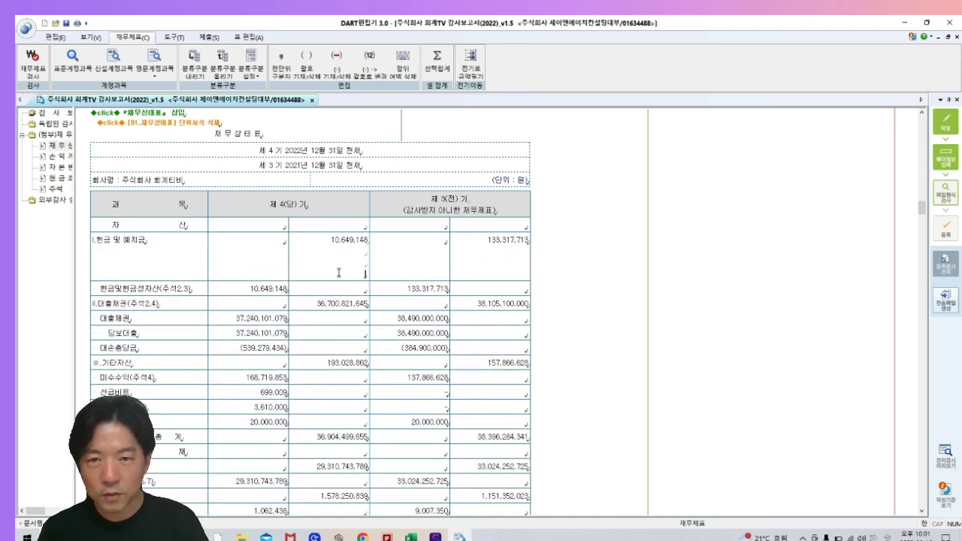
key("Return")
key("Return")
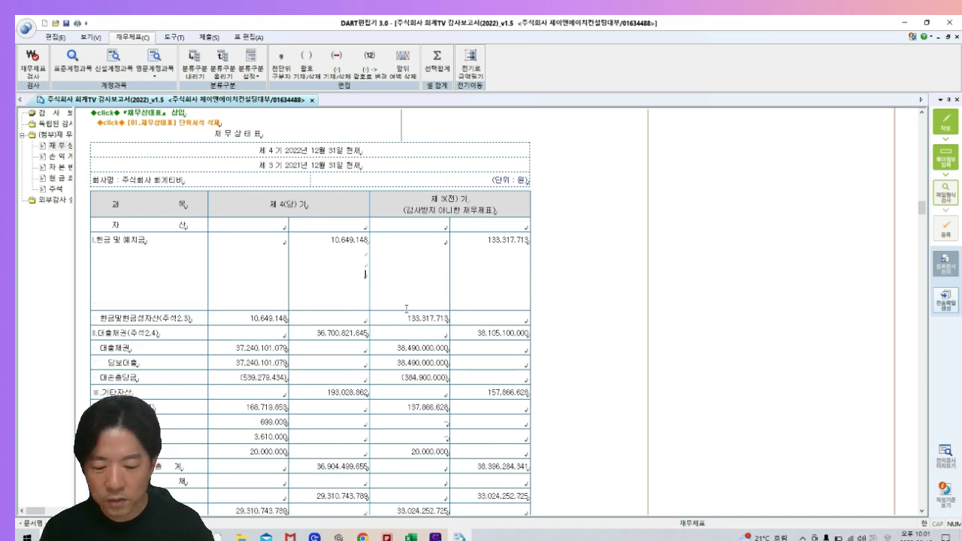
key("BackSpace")
key("BackSpace")
key("BackSpace")
key("BackSpace")
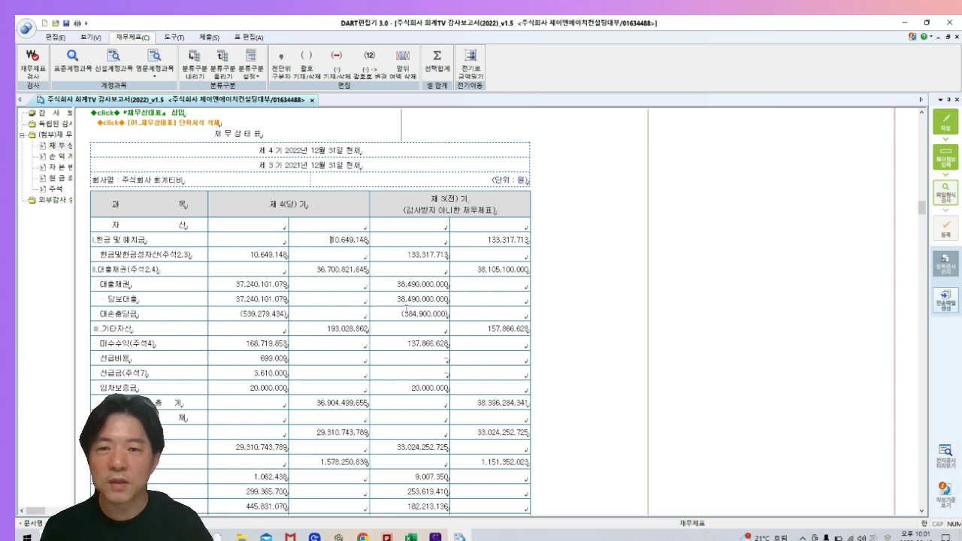
- Try widening the last prior-period column of the balance sheet table and undo the change
left_click(78, 238)
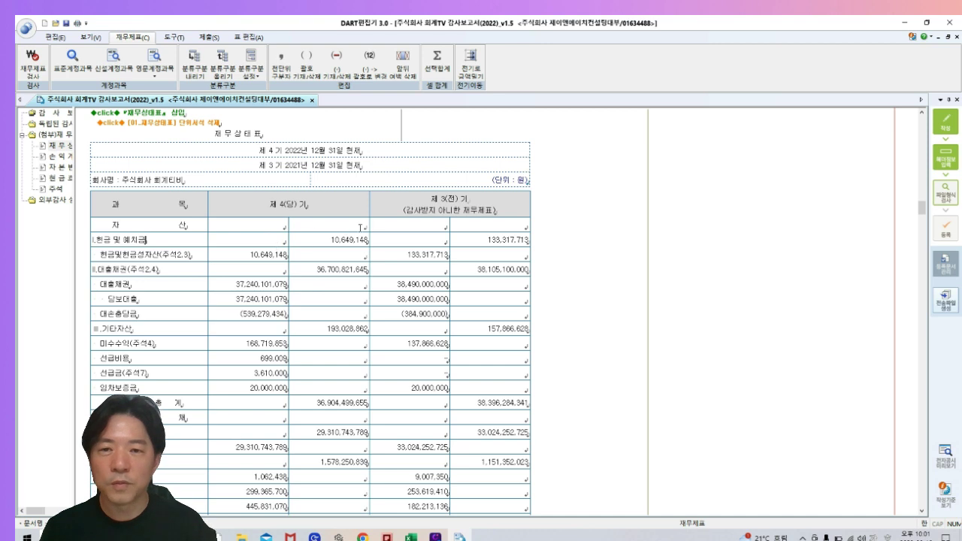
scroll(333, 300, "down", 2)
scroll(333, 299, "up", 2)
scroll(333, 298, "up", 1)
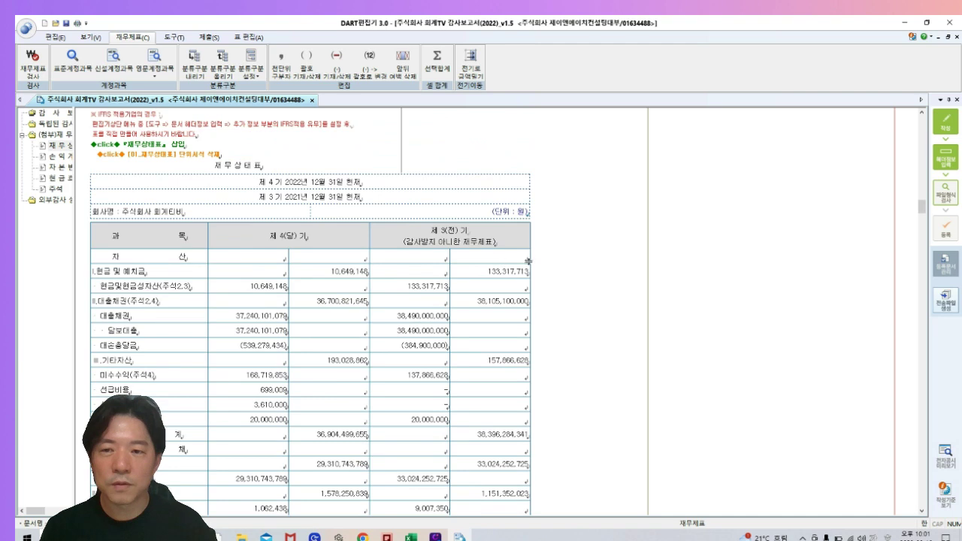
left_click_drag(529, 257, 580, 257)
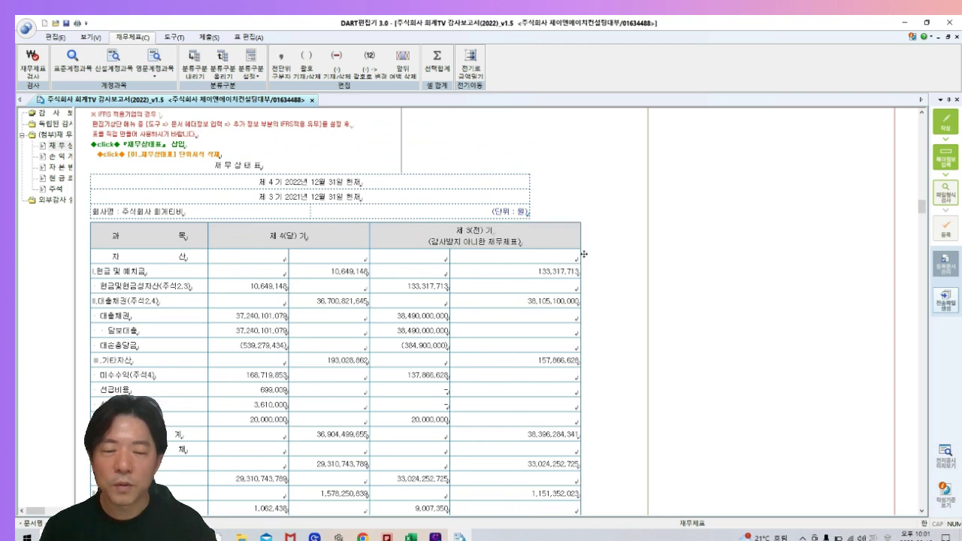
key("ctrl+z")
- Check the balance sheet's page layout in the print preview and return to the document
scroll(464, 261, "down", 1)
scroll(464, 261, "down", 10)
left_click(445, 383)
key("ctrl+p")
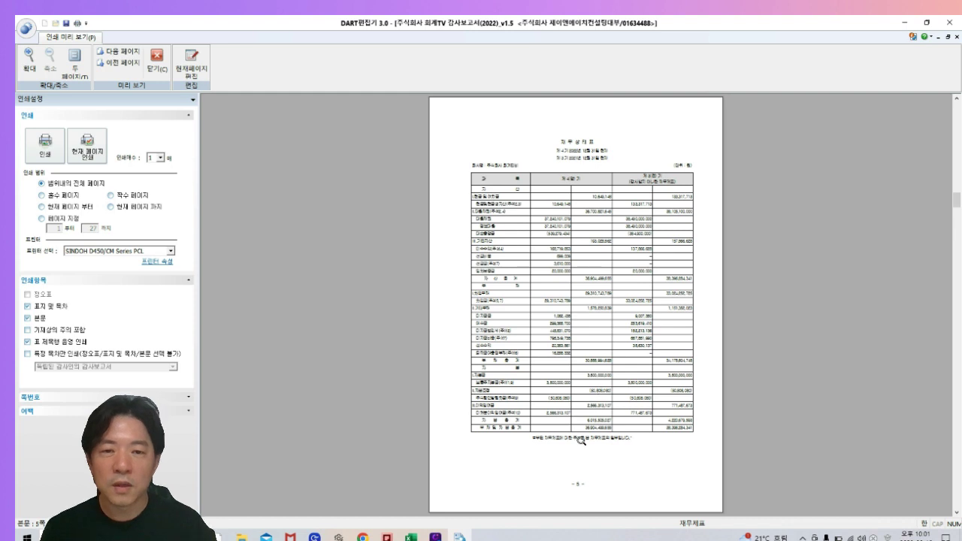
key("Escape")
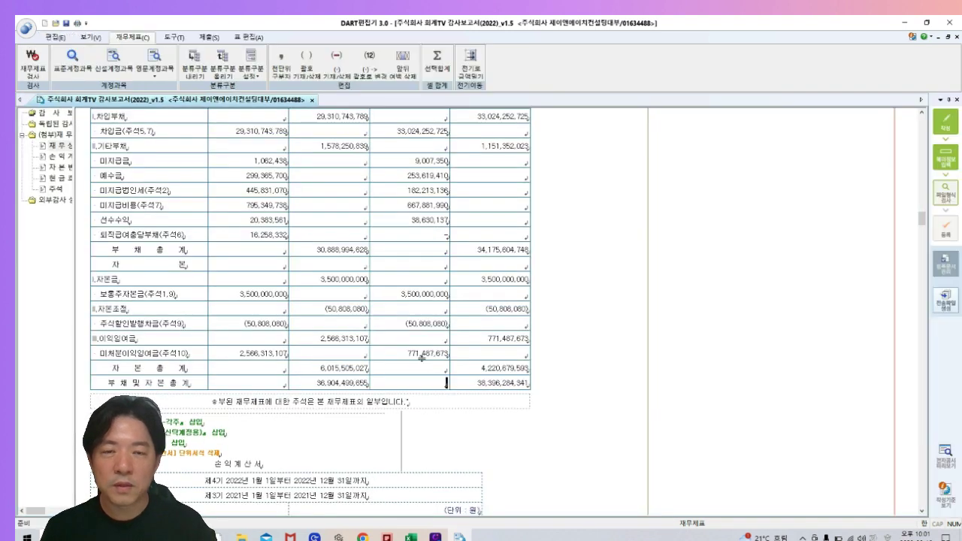
- Insert three blank rows beneath the "자본총계" row of the balance sheet
left_click(425, 368)
key("ctrl+Return")
key("ctrl+Return")
key("ctrl+Return")
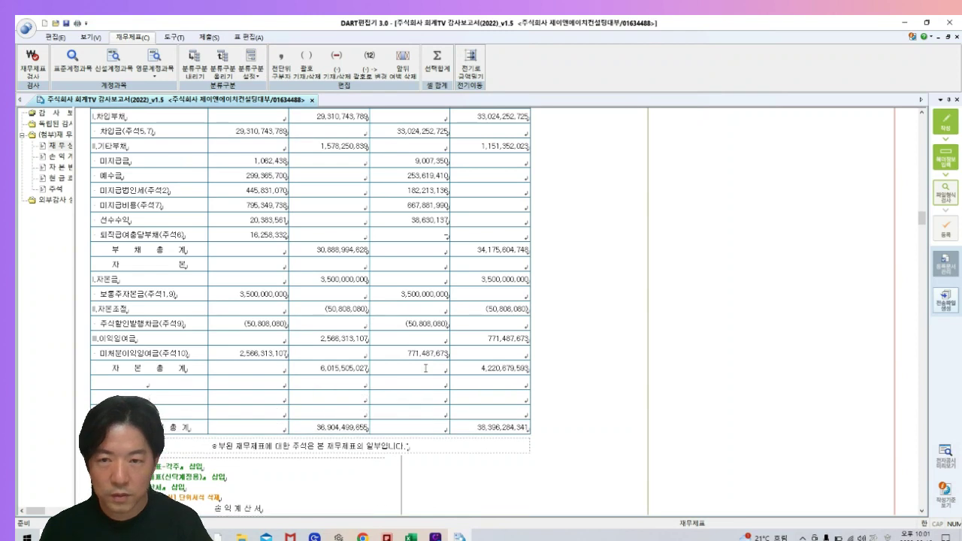
- Check in the print preview how the lengthened balance sheet and its footnote break across pages, and return to editing
key("ctrl+p")
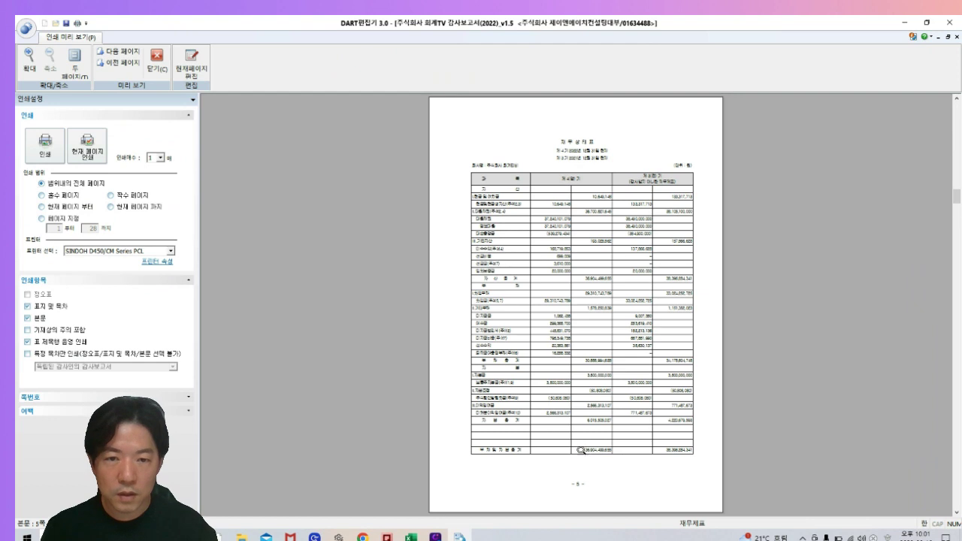
scroll(583, 454, "down", 1)
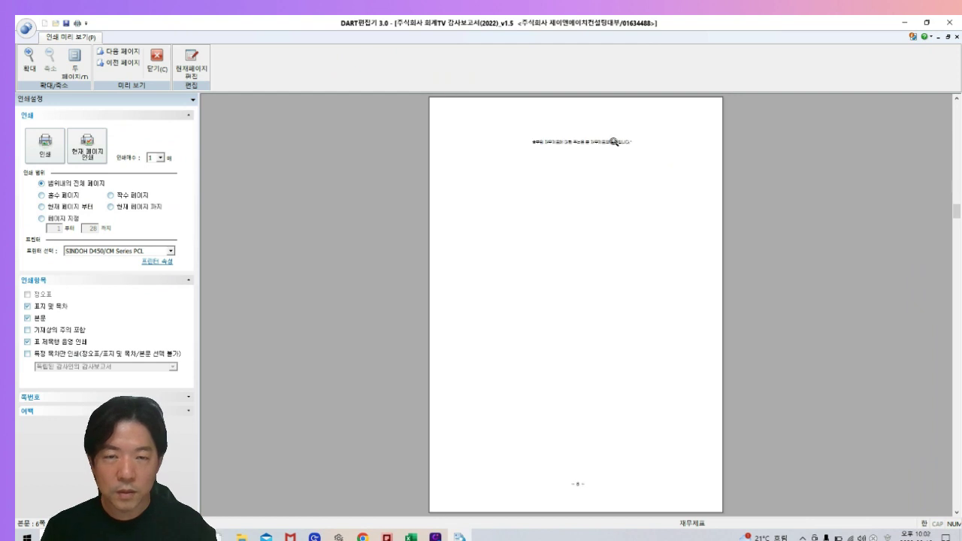
key("Escape")
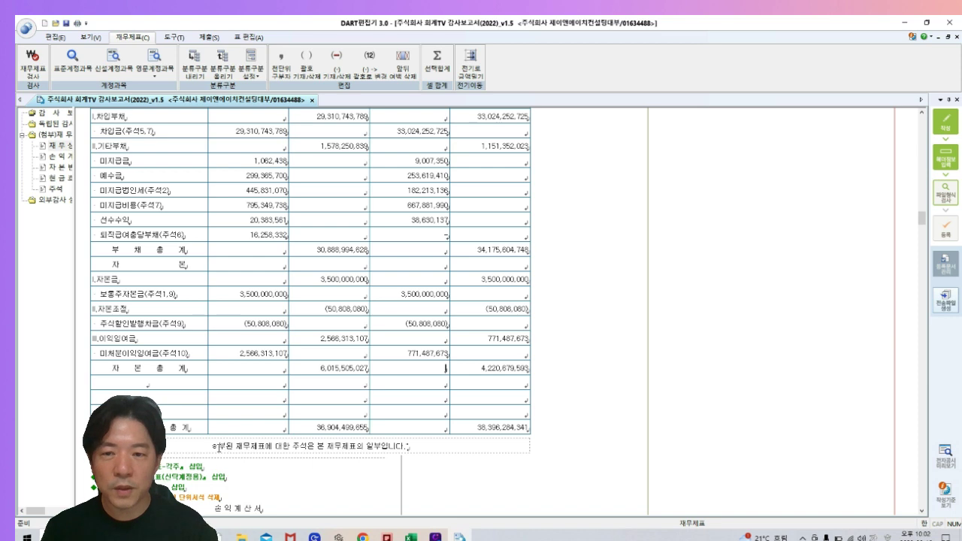
left_click(217, 467)
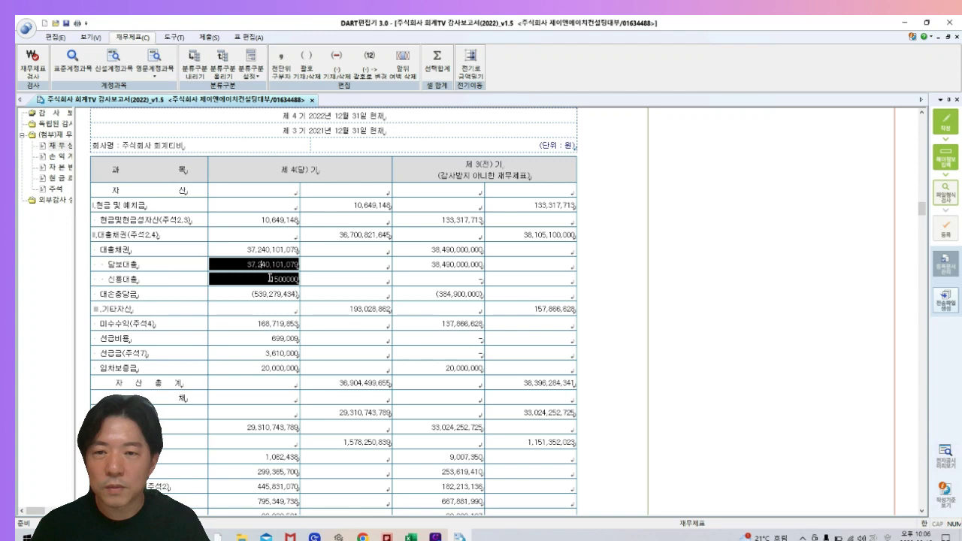
- Apply the thousands separator to the current-period "신용대출" amount so it reads 1,500,000
left_click(271, 279)
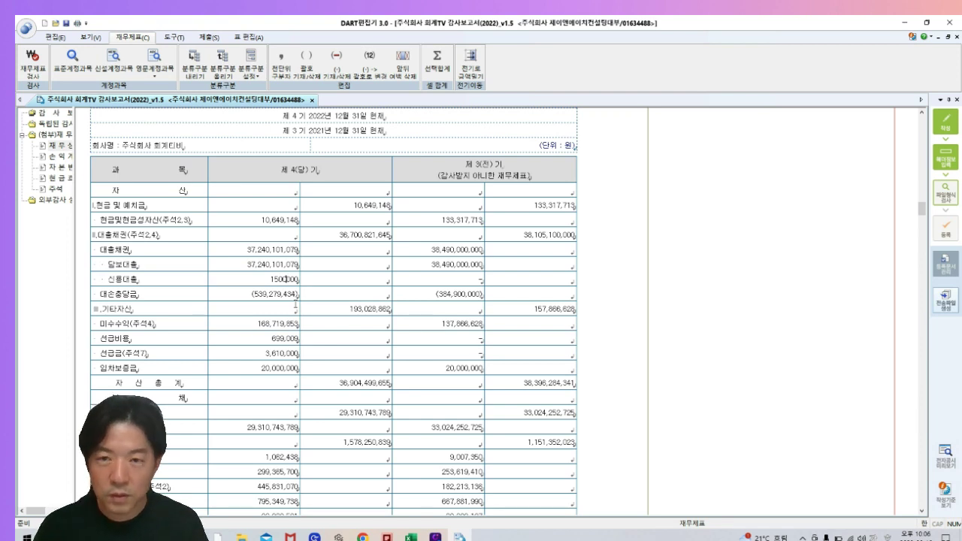
key("alt")
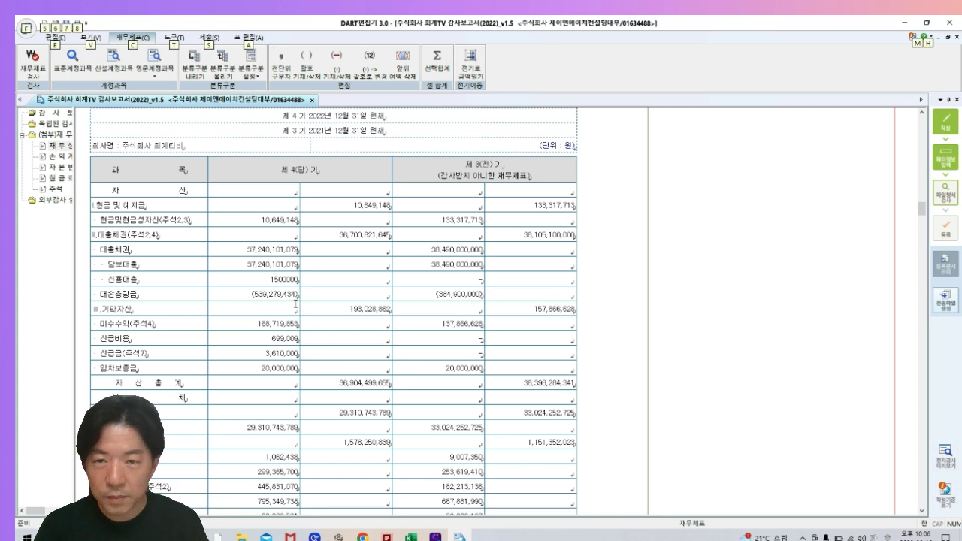
key("alt")
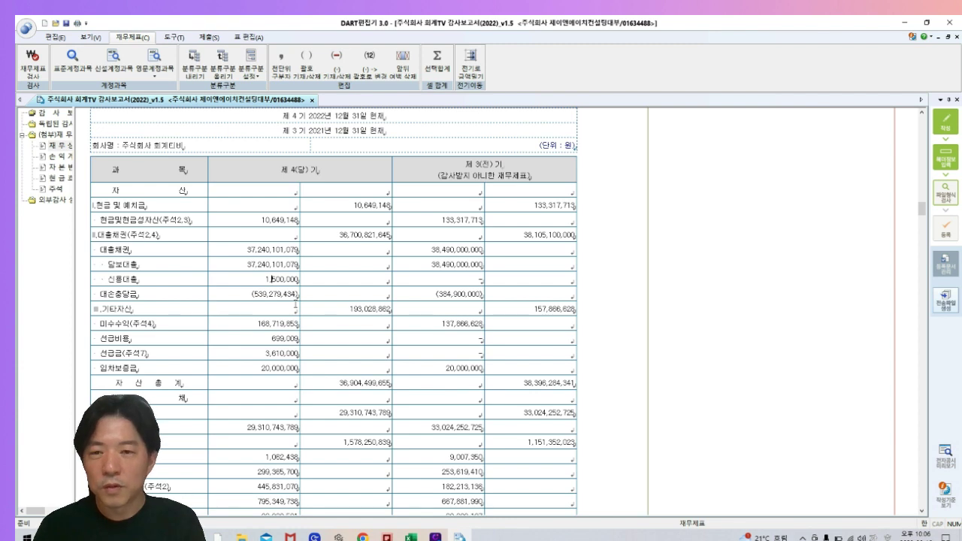
- Try toggling the parentheses around the current-period "신용대출" amount on and off twice
key("ctrl+9")
key("ctrl+9")
key("ctrl+9")
key("ctrl+9")
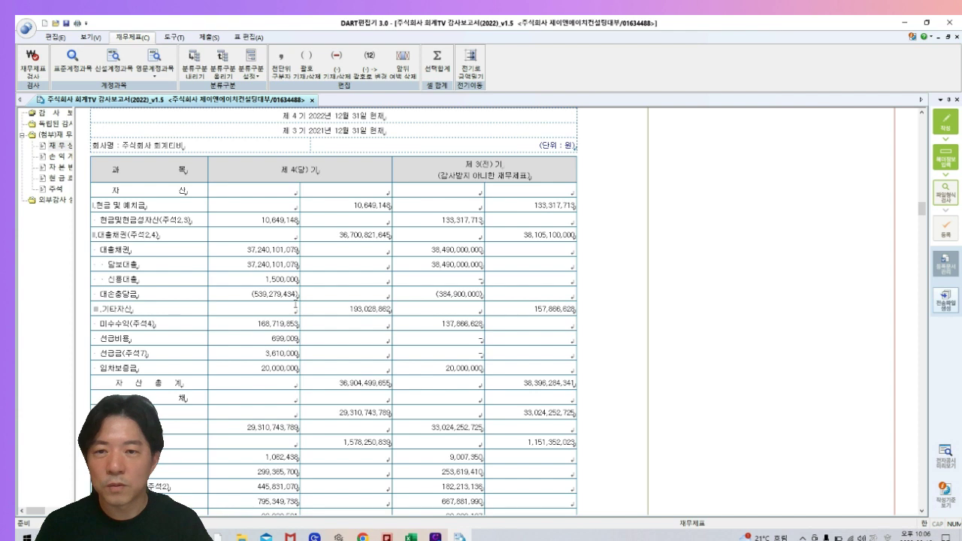
- Total the current-period "담보대출" and "신용대출" amounts with the selection sum, clearing the total once and recalculating it
key("shift+Up")
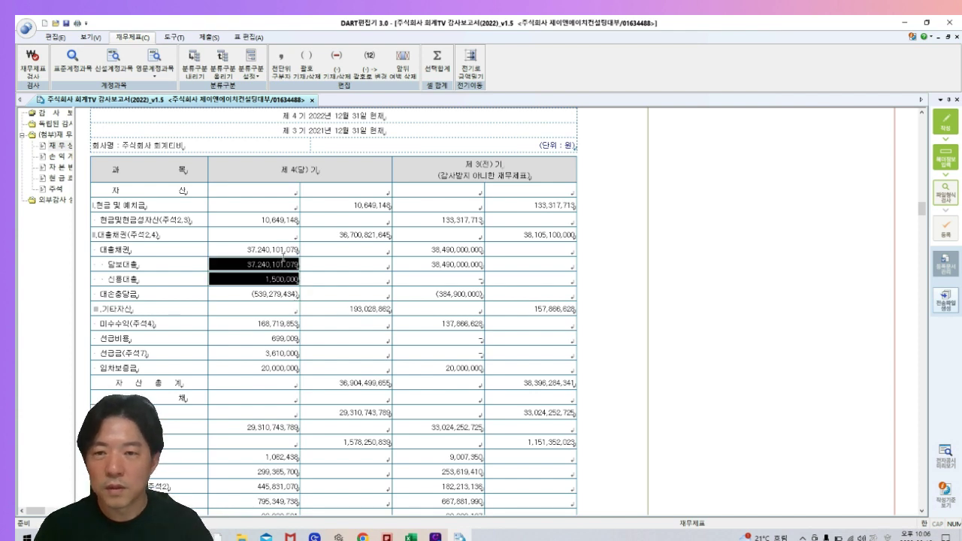
left_click_drag(108, 250, 142, 249)
left_click(139, 264)
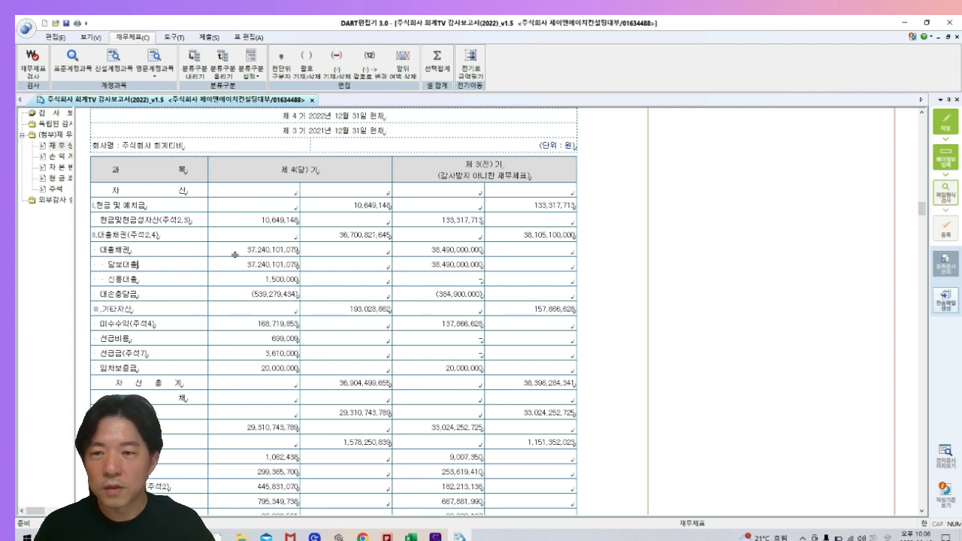
left_click_drag(259, 264, 263, 276)
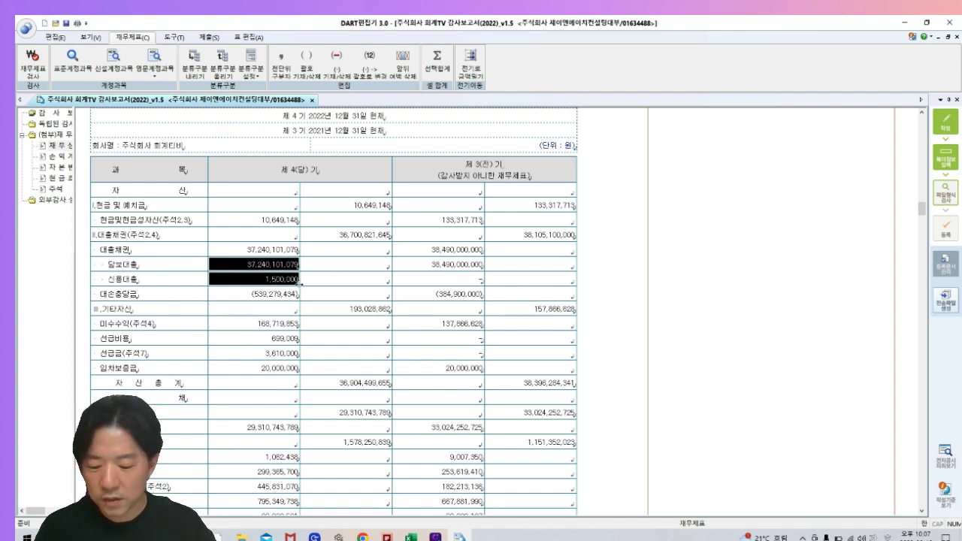
key("alt")
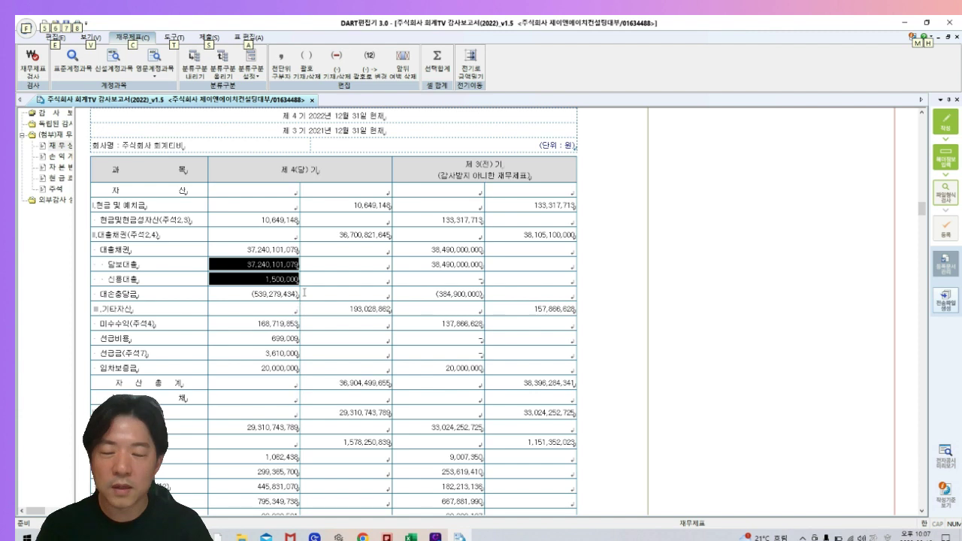
key("alt+s")
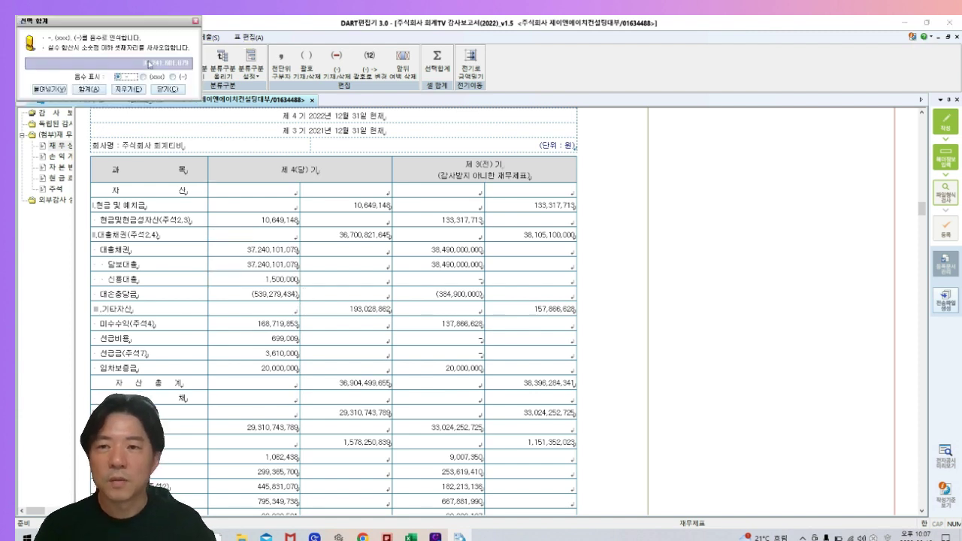
left_click(129, 90)
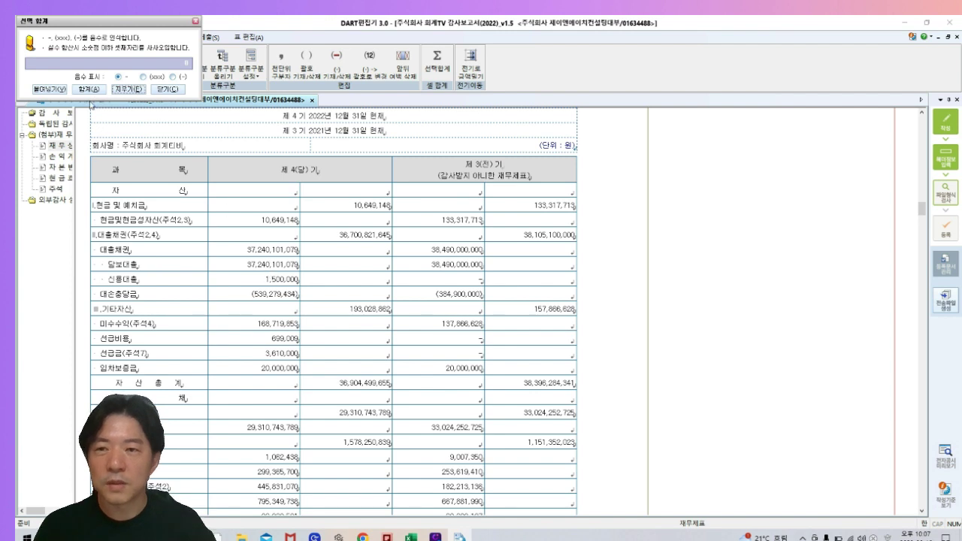
left_click(88, 90)
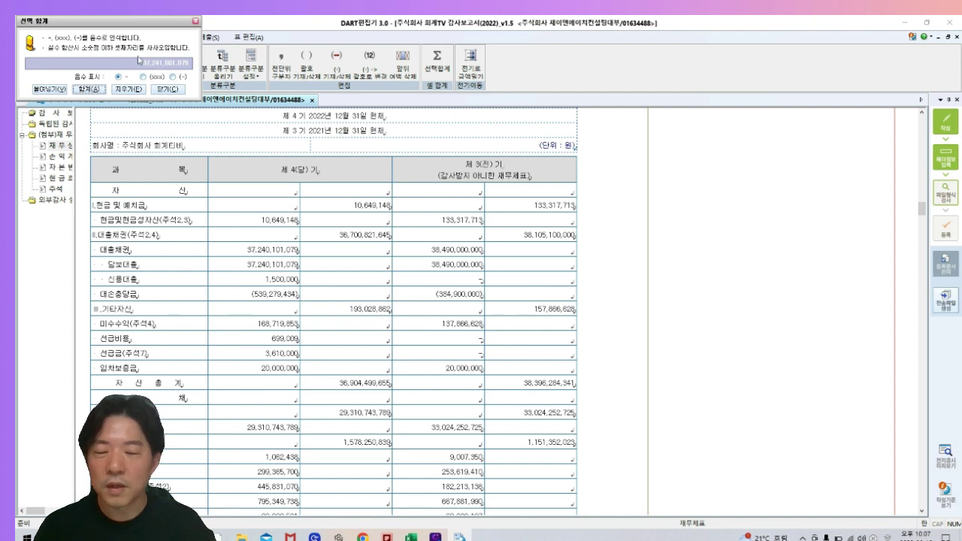
- Paste the calculated total 37,241,601,079 over the current-period "대출채권" amount beneath the "Ⅱ.대출채권" heading row, accepting the replacement
left_click_drag(129, 24, 479, 127)
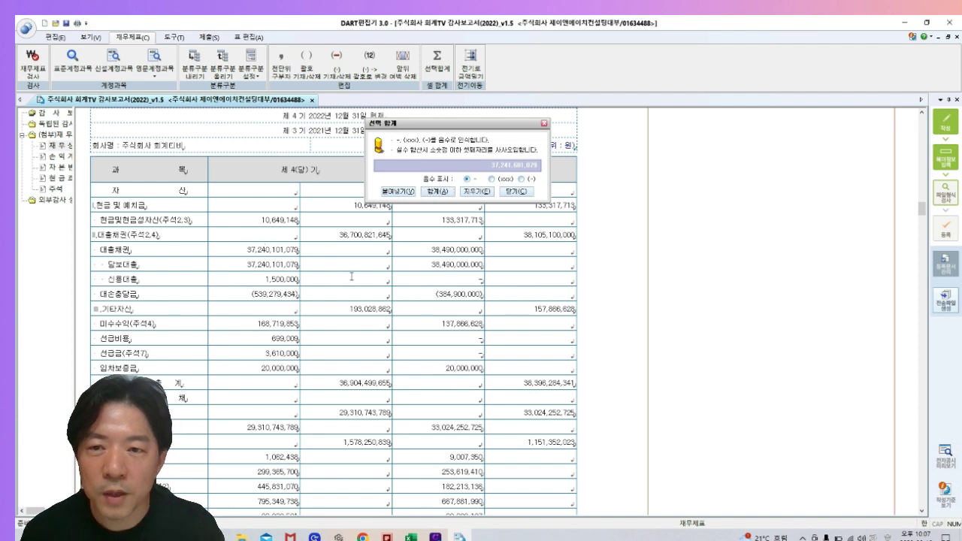
left_click(399, 192)
left_click(399, 193)
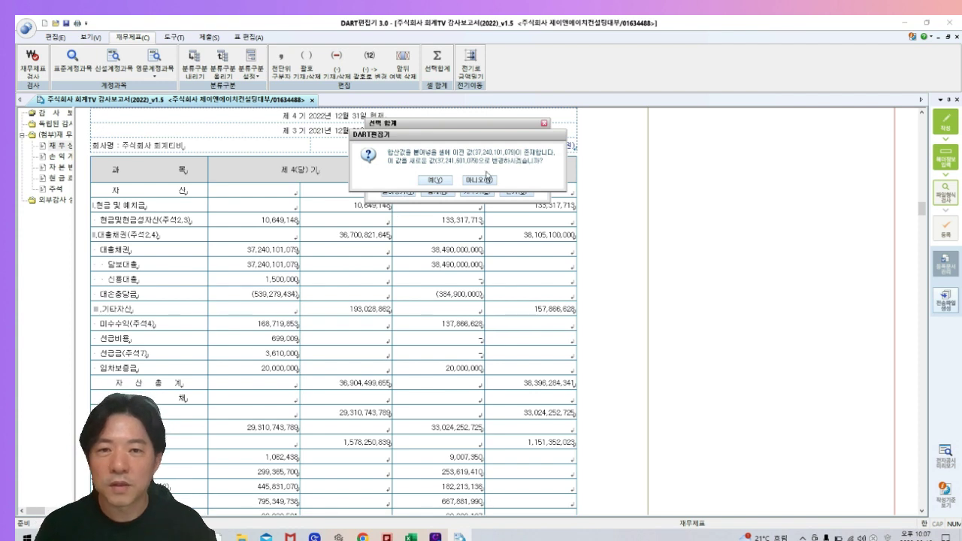
left_click(437, 181)
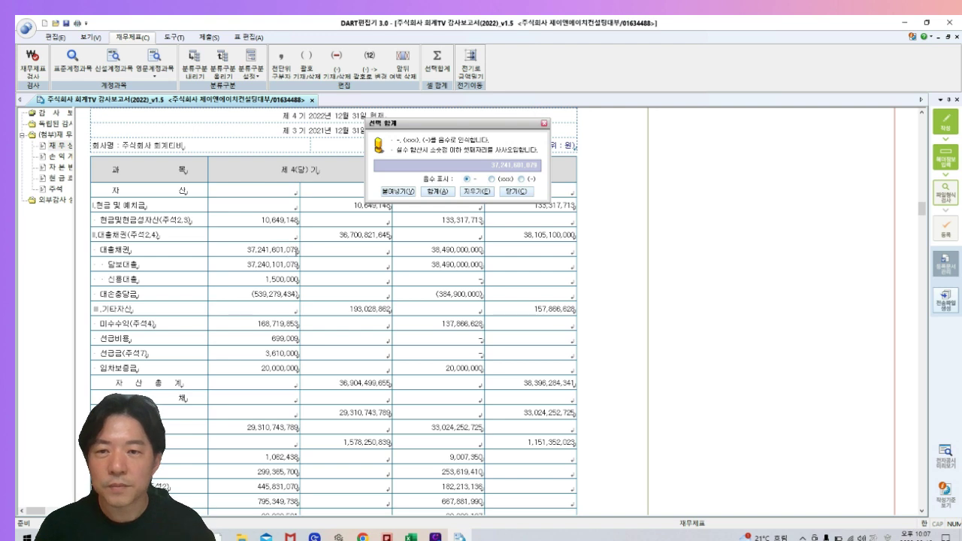
- Sum the current-period "대출채권" and "대손충당금" amounts and replace the "Ⅱ.대출채권(주석2,4)" subtotal with 36,702,321,645
left_click_drag(181, 234, 322, 233)
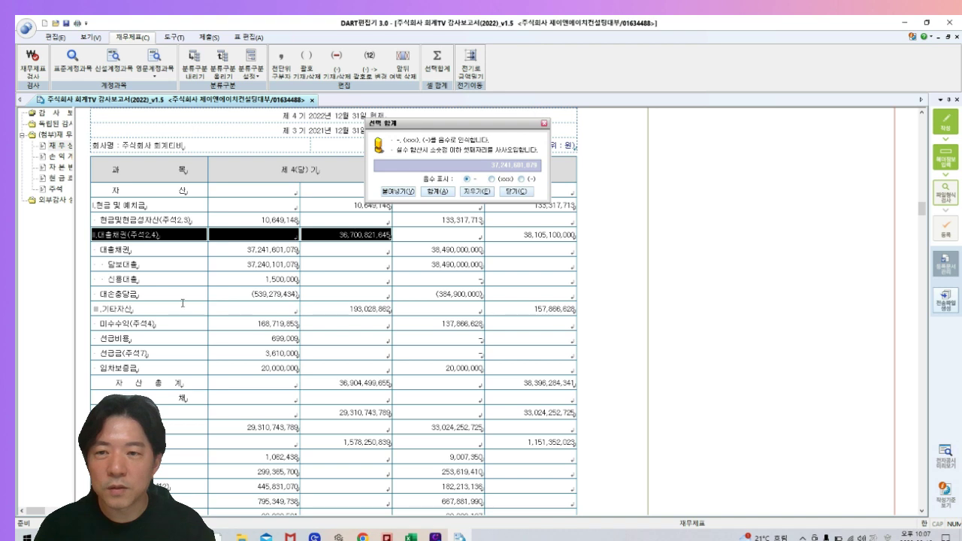
left_click(126, 287)
left_click_drag(131, 250, 268, 247)
left_click(162, 294)
left_click_drag(167, 294, 264, 292)
left_click(358, 234)
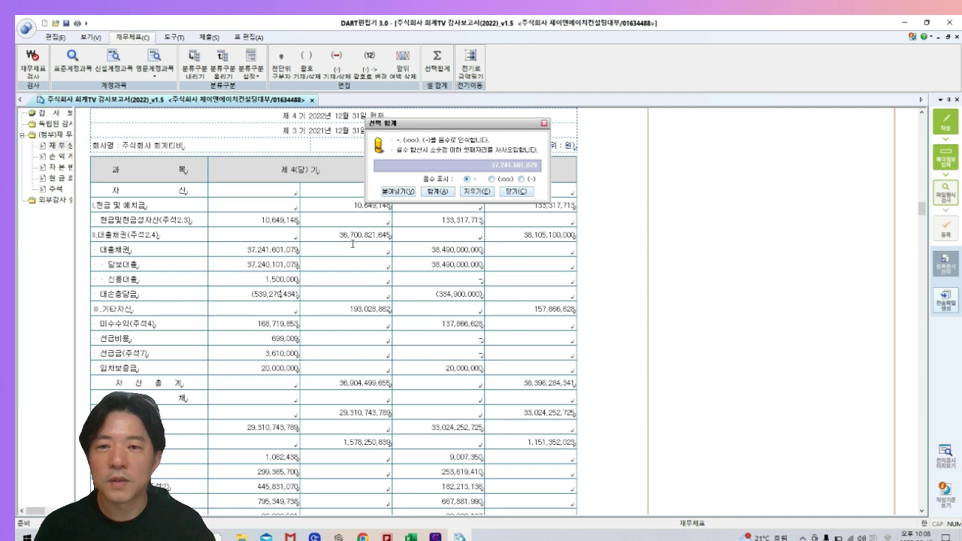
left_click(437, 192)
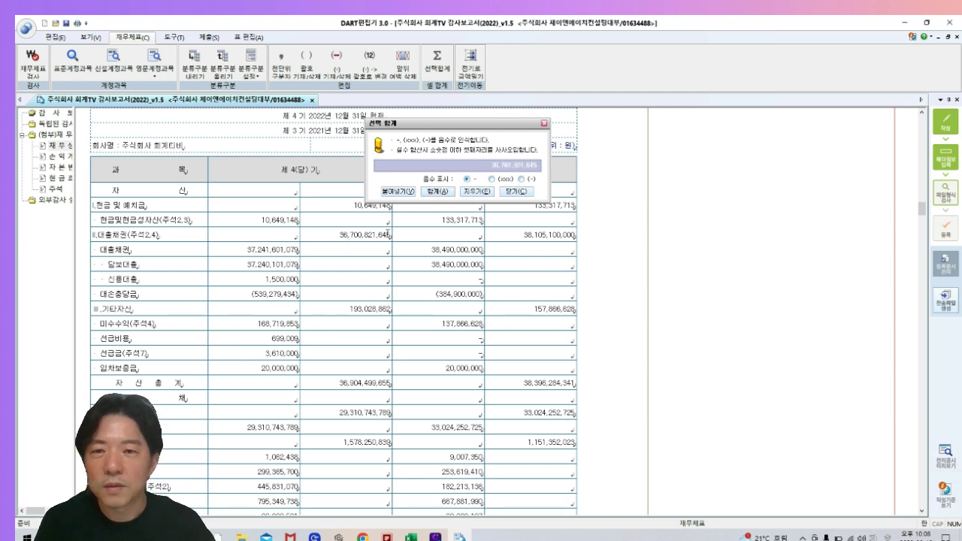
left_click(397, 193)
left_click(435, 182)
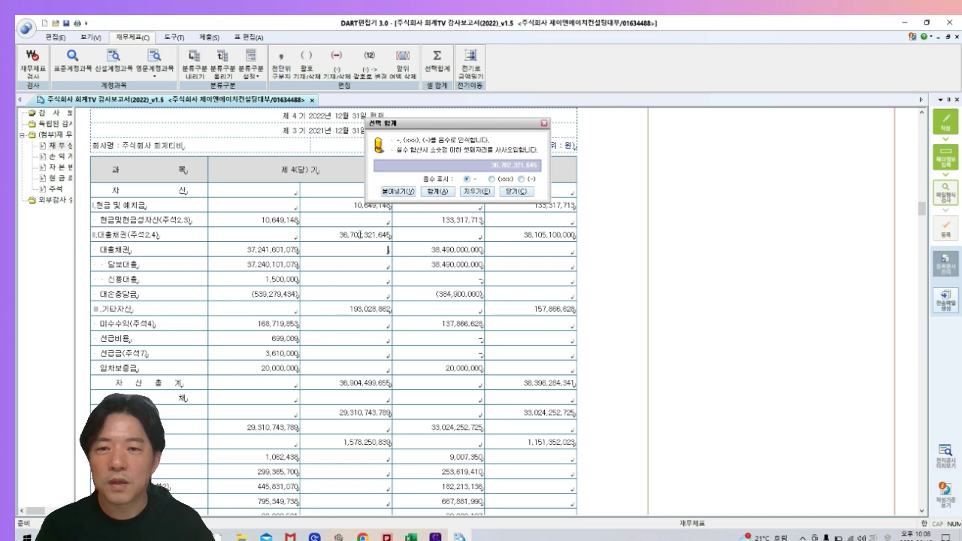
- Clear the previous total and sum the current-period amounts from "미지급금" to "퇴직급여충당부채" to check the "Ⅱ.기타부채" subtotal
scroll(391, 203, "down", 1)
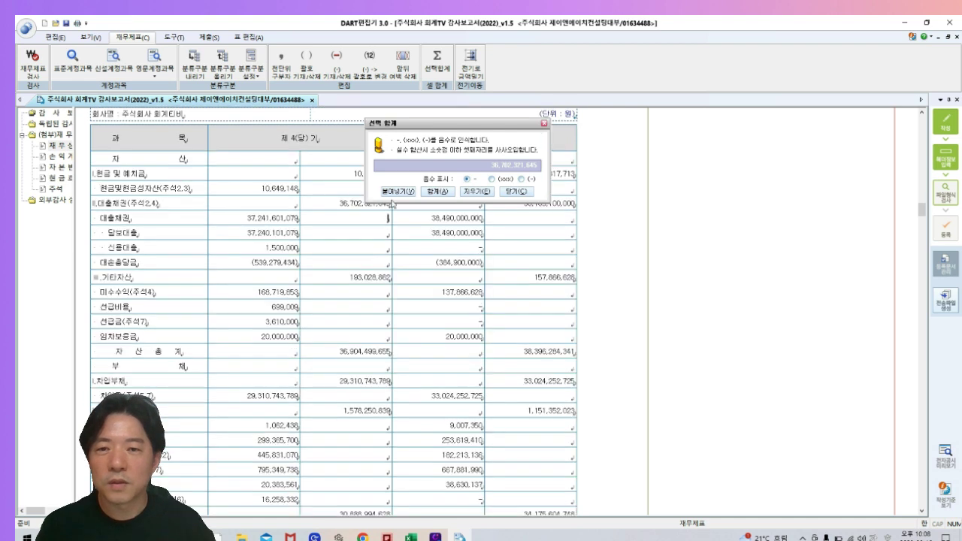
scroll(336, 262, "down", 4)
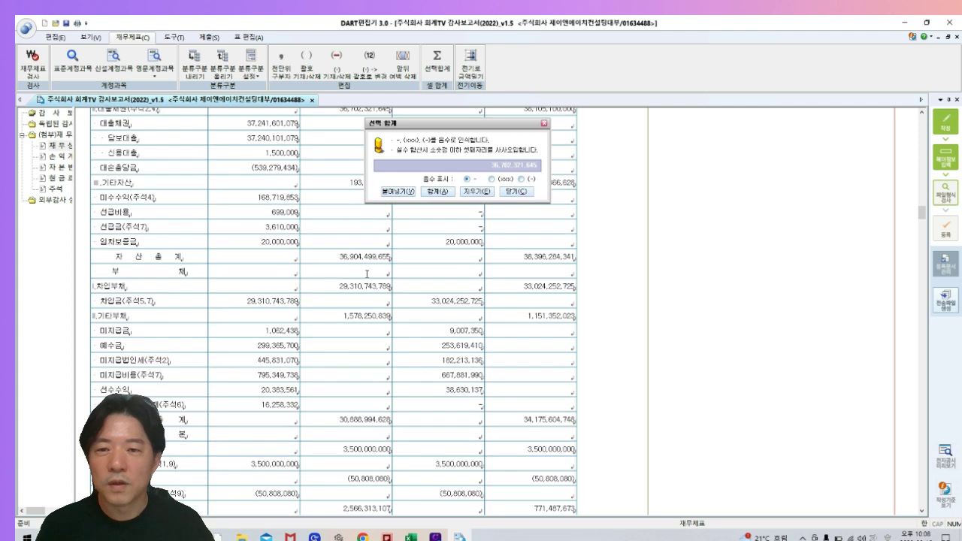
left_click(126, 285)
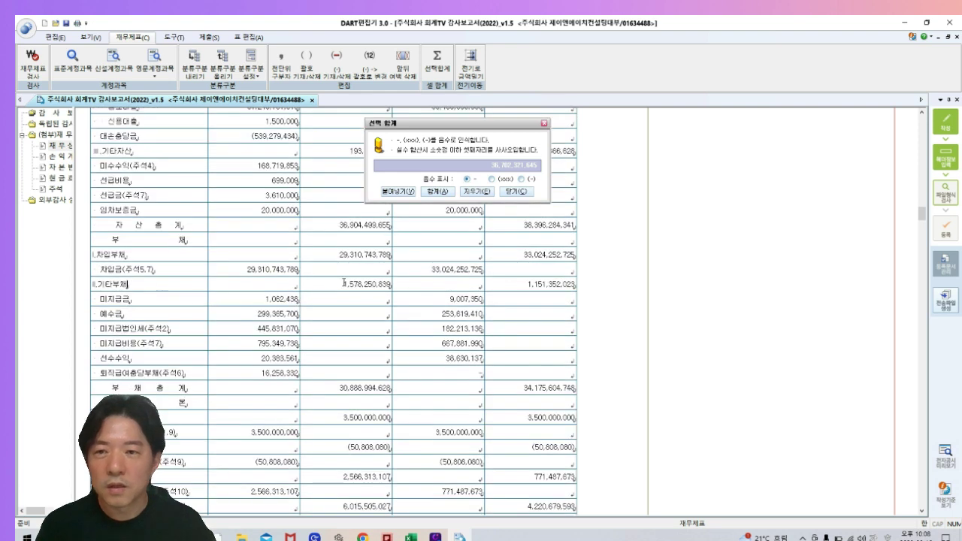
left_click_drag(286, 299, 287, 370)
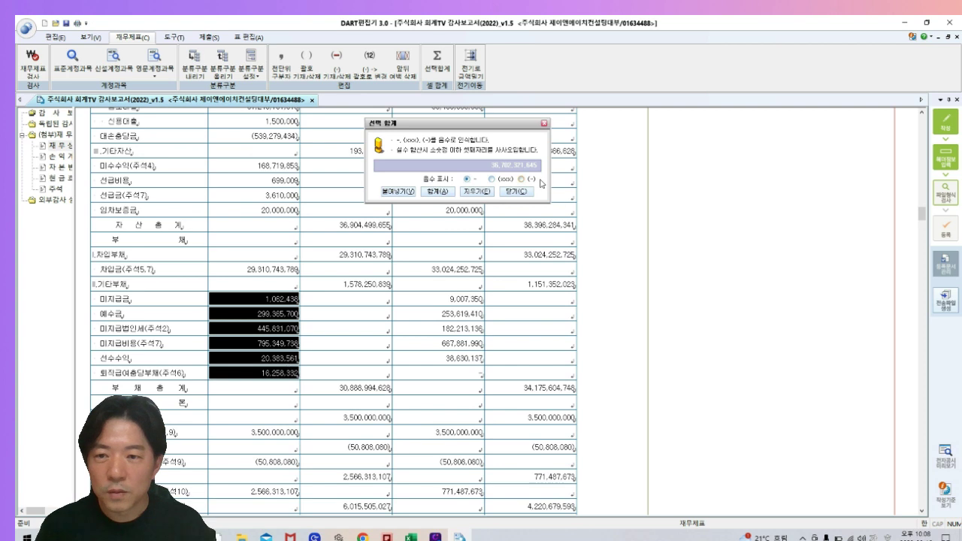
left_click(480, 192)
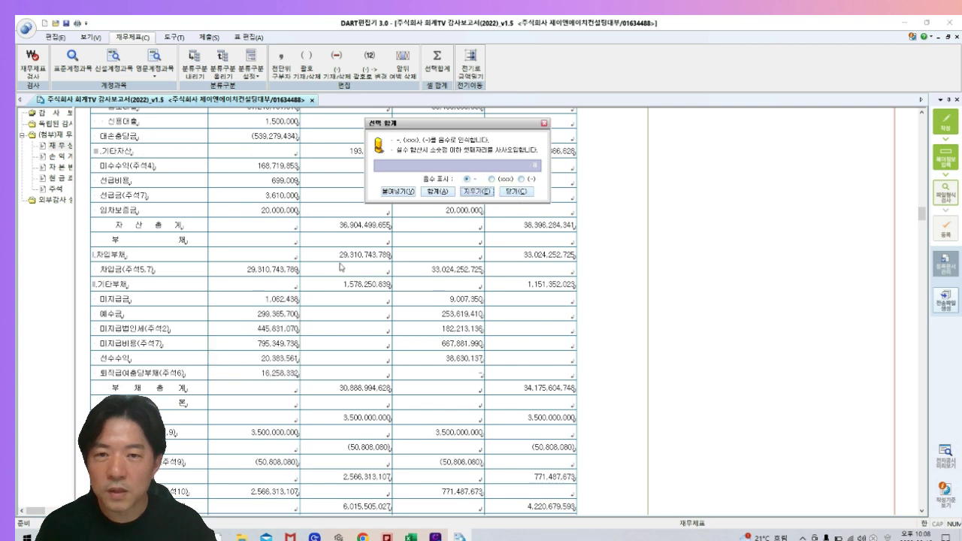
left_click(439, 191)
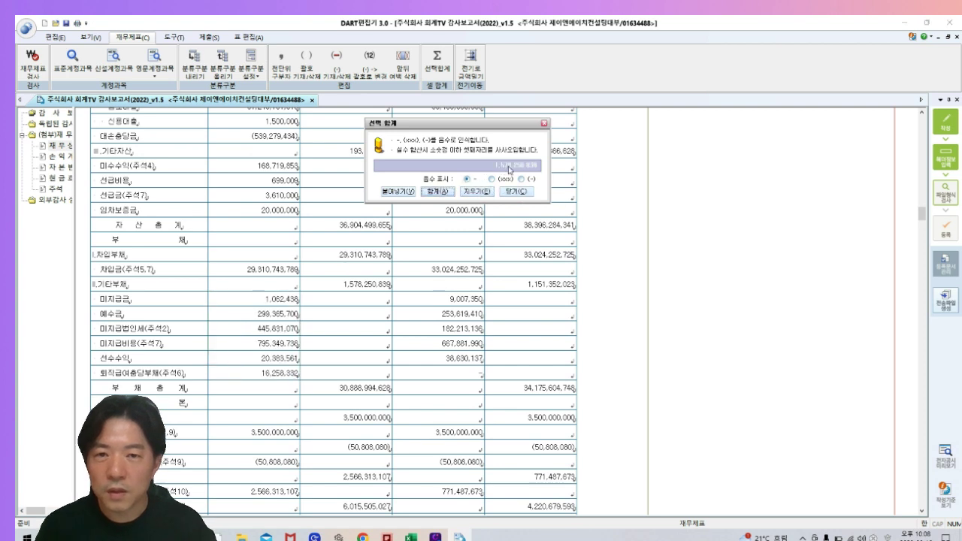
scroll(359, 301, "down", 2)
scroll(373, 288, "up", 2)
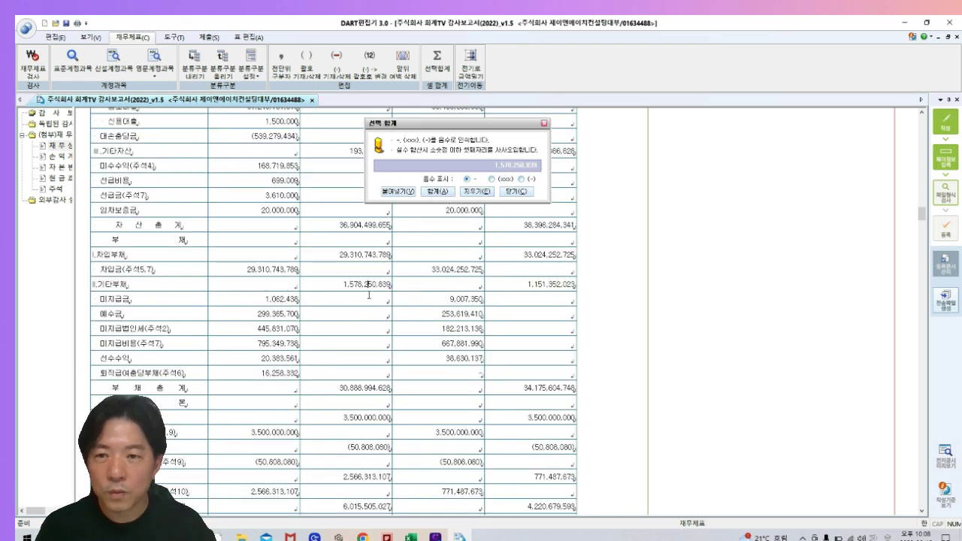
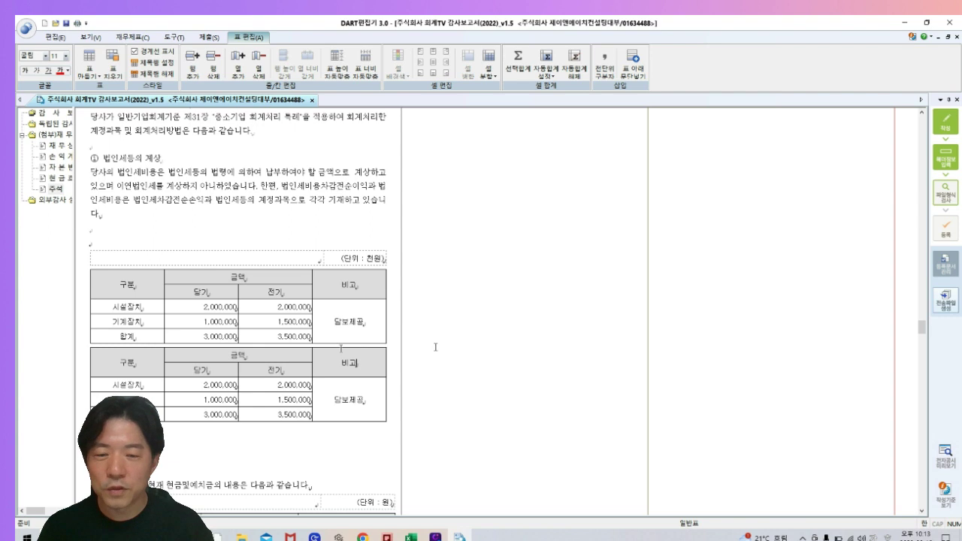
- Insert a blank line between the two adjoining "시설장치/기계장치" tables in the notes
left_click_drag(435, 346, 108, 371)
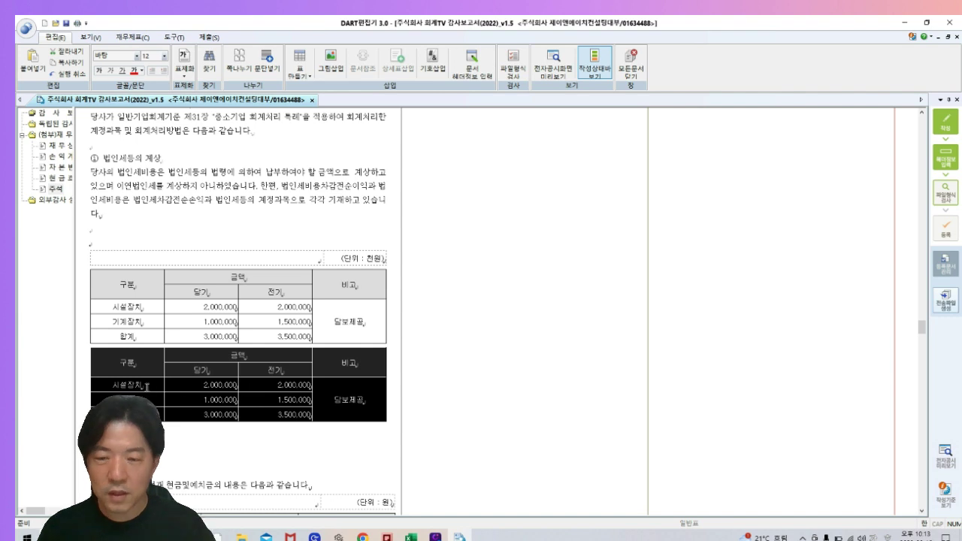
left_click(409, 347)
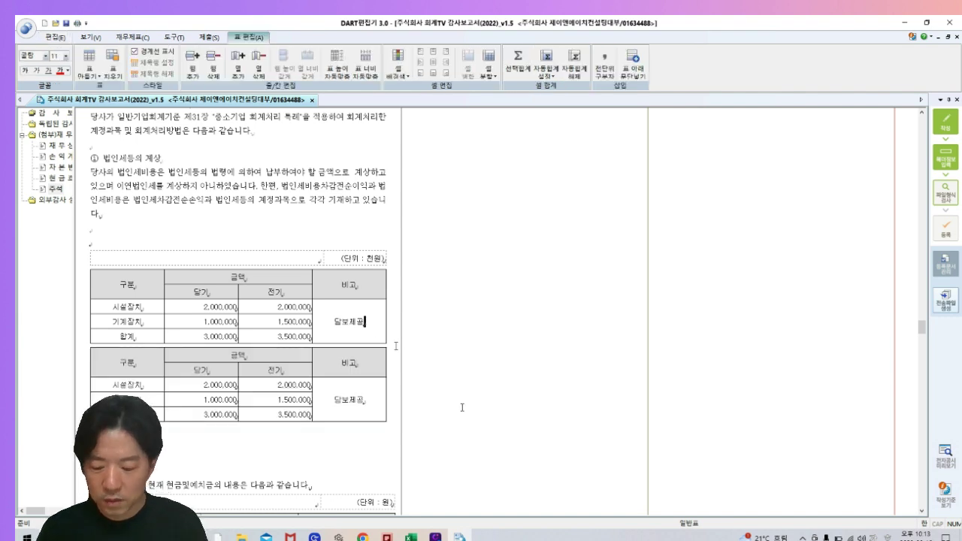
key("ctrl+Return")
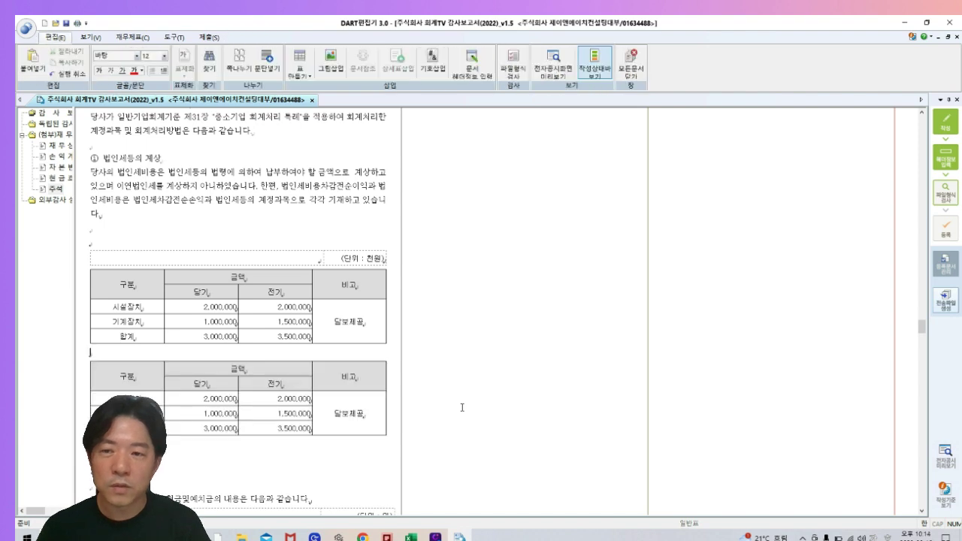
- Delete the blank line separating the two tables in the notes and undo the deletion
key("Up")
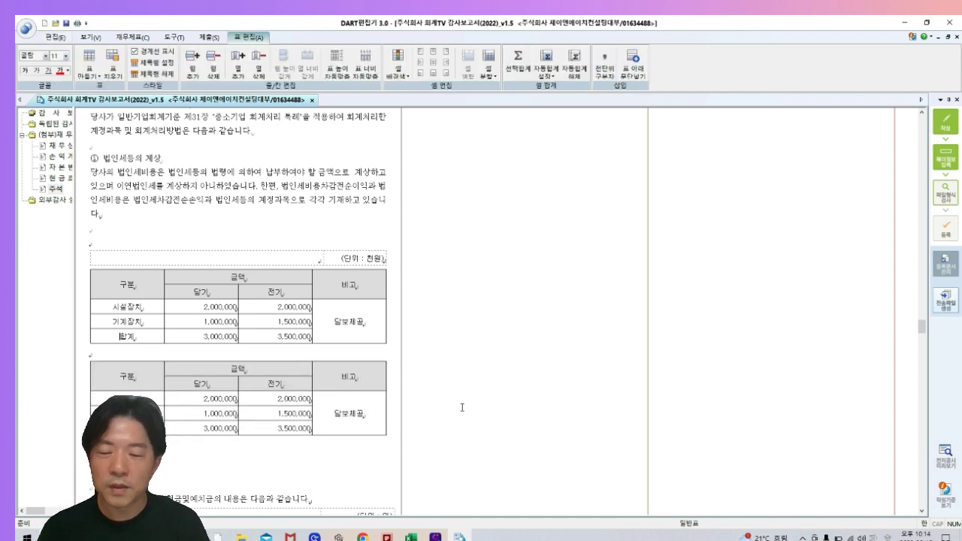
key("Down")
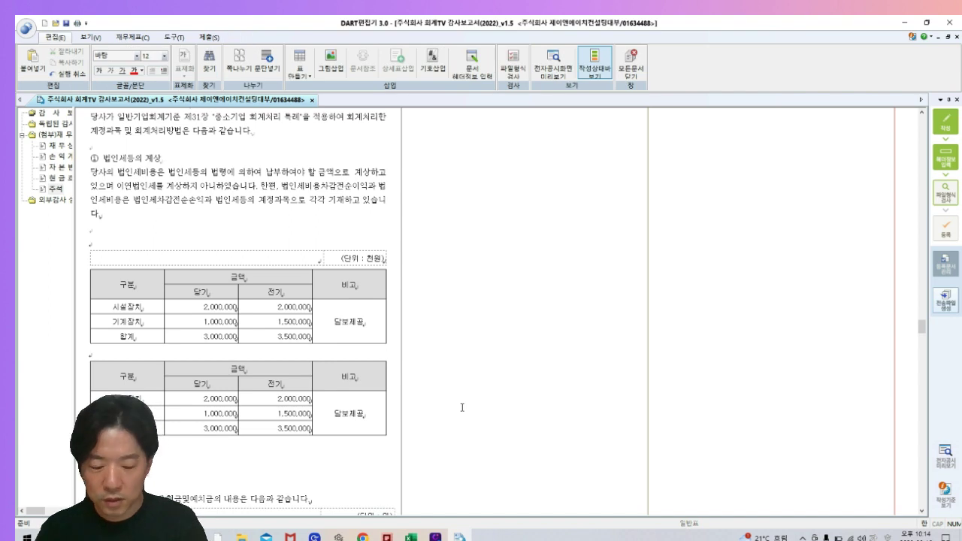
key("Delete")
left_click(363, 326)
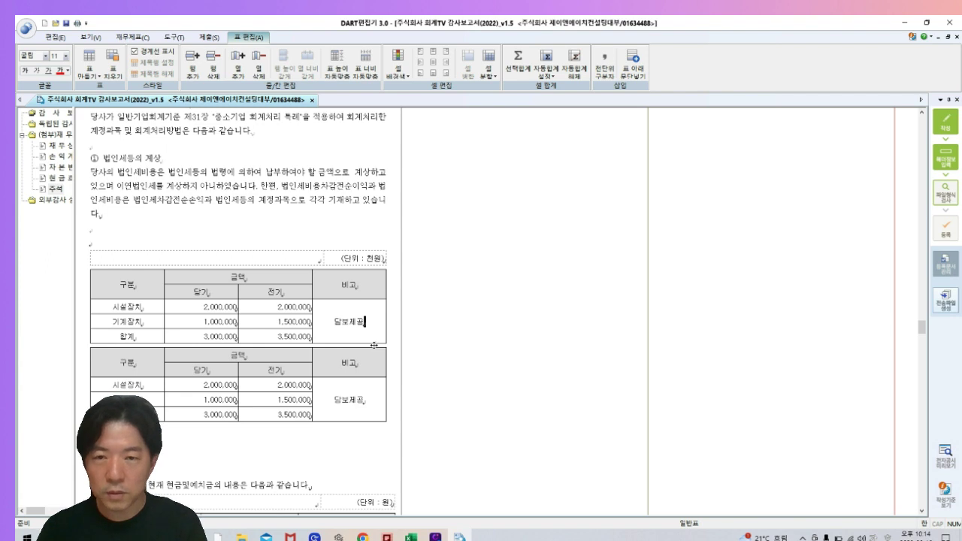
key("ctrl+z")
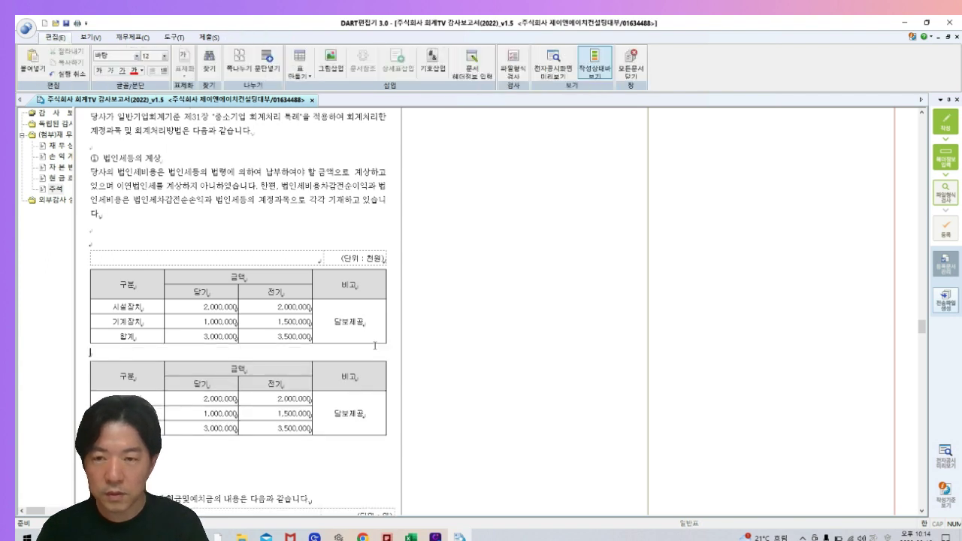
- Check that the second table beneath the blank line can be selected as a whole, and clear the selection
scroll(170, 379, "down", 1)
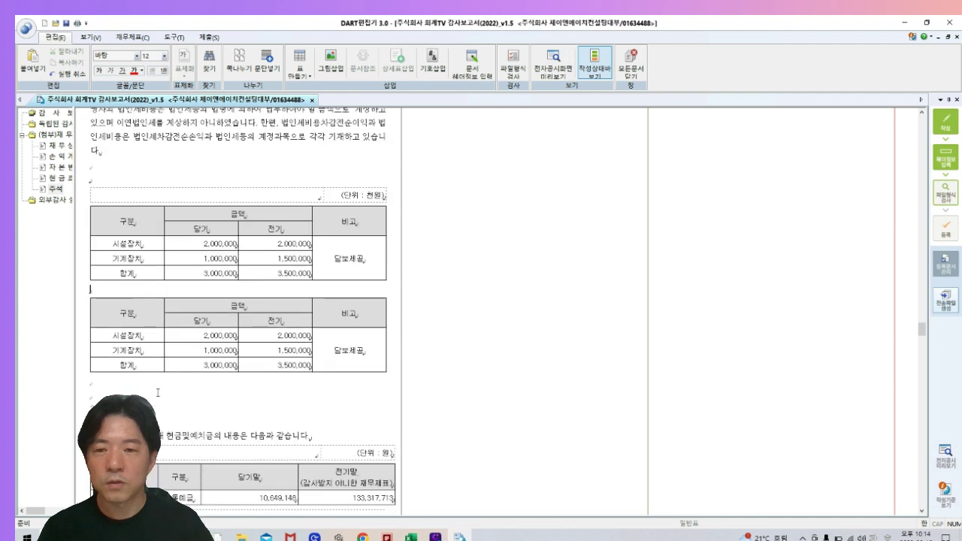
left_click(204, 262)
scroll(218, 361, "up", 1)
left_click(121, 353)
left_click_drag(107, 357, 151, 432)
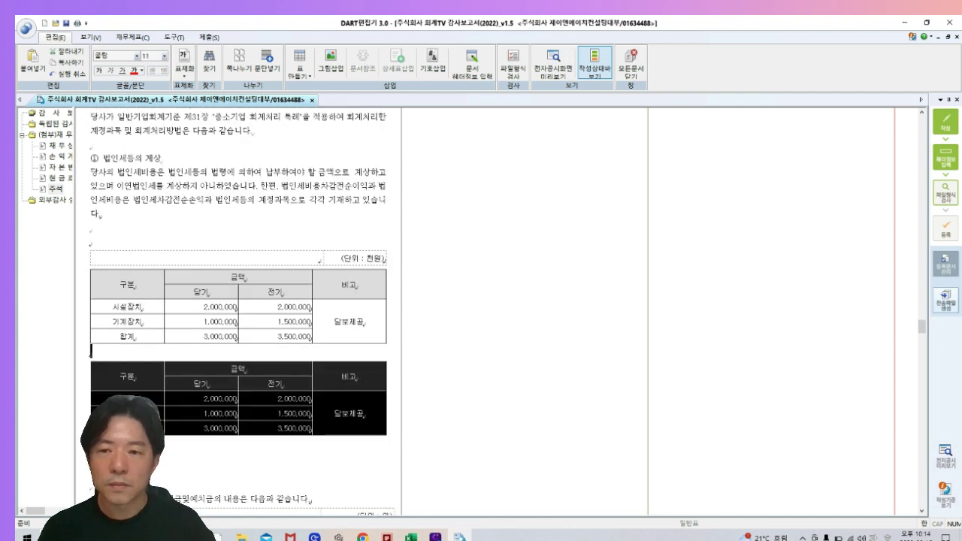
left_click(150, 432)
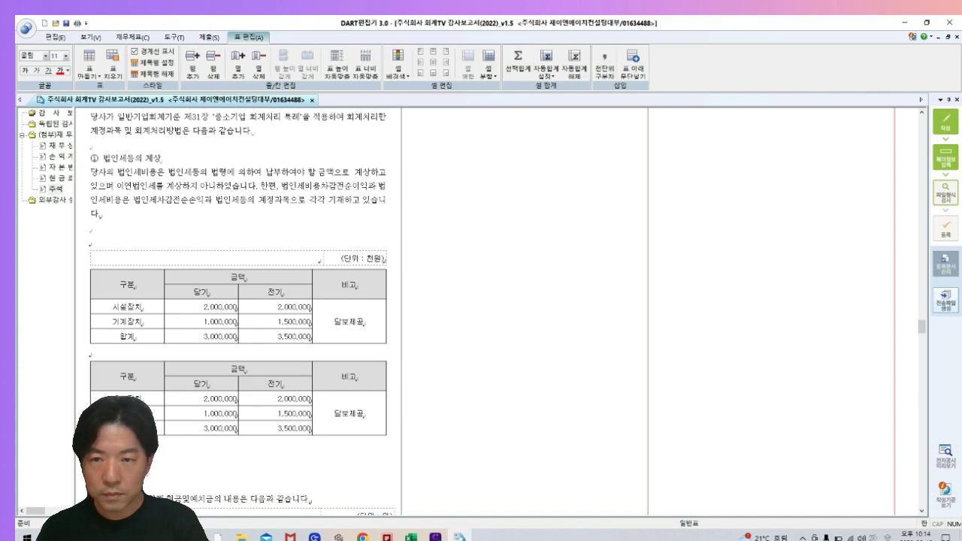
- Check in the print preview how the two separated tables in the notes fall across the pages
key("ctrl+p")
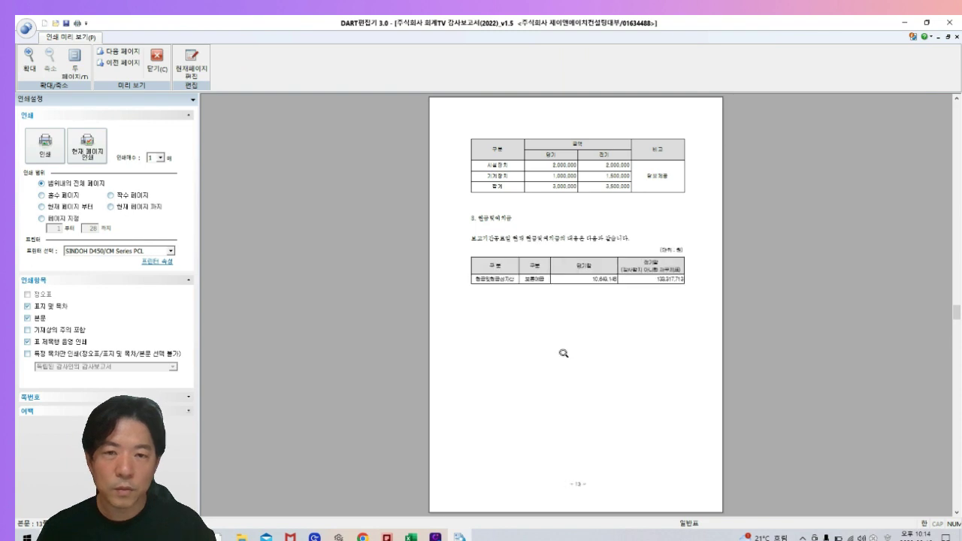
scroll(517, 233, "up", 1)
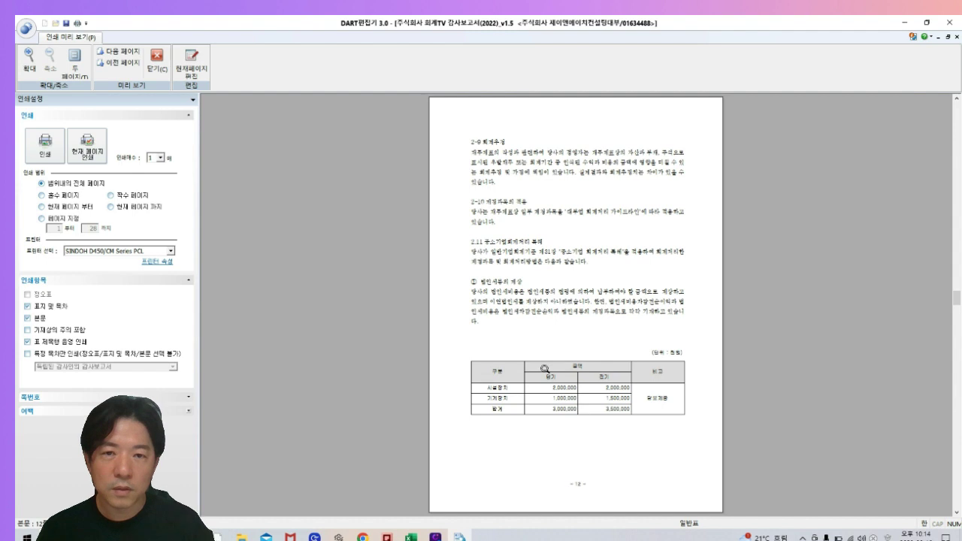
scroll(546, 369, "down", 1)
scroll(545, 371, "up", 1)
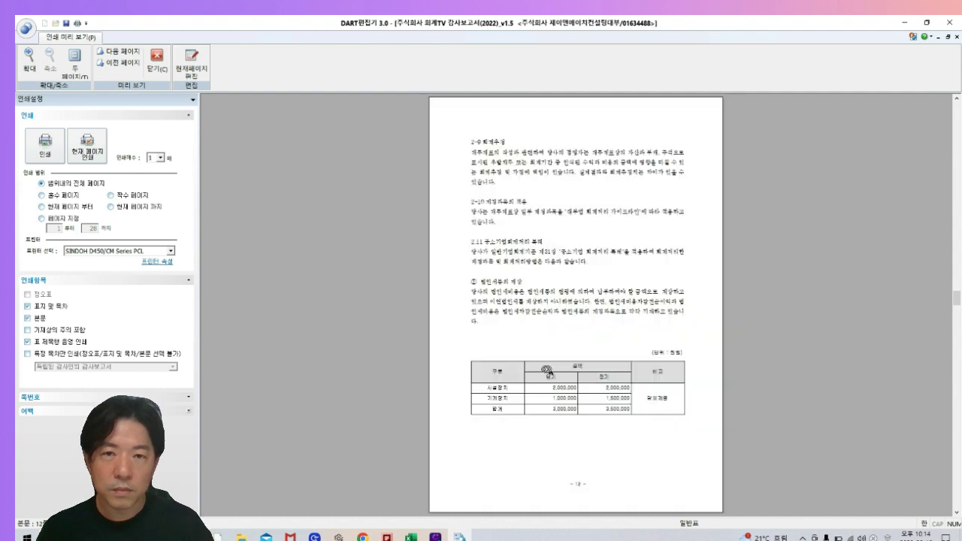
- Close the print preview, insert two blank rows below the first table's 기계장치 row, and delete both rows again
key("Escape")
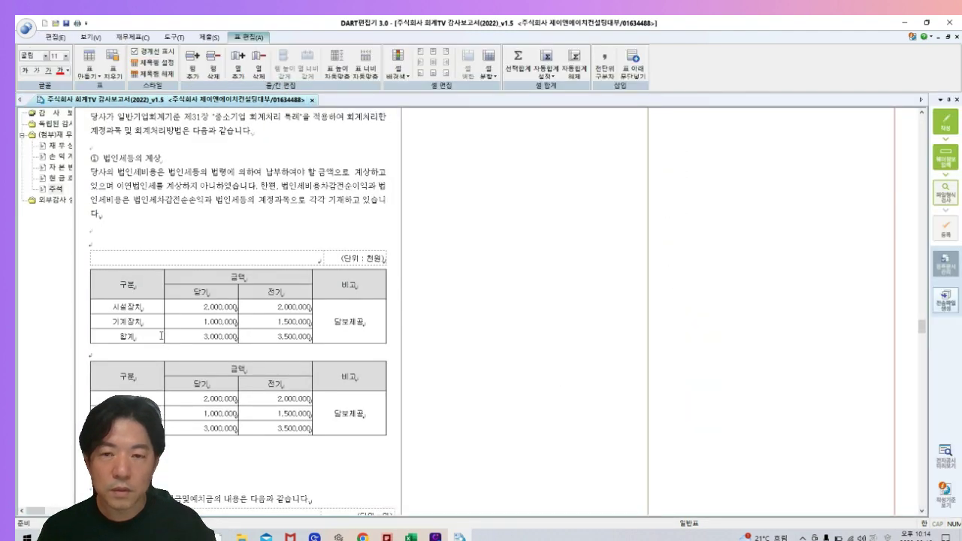
key("ctrl+Return")
key("ctrl+Return")
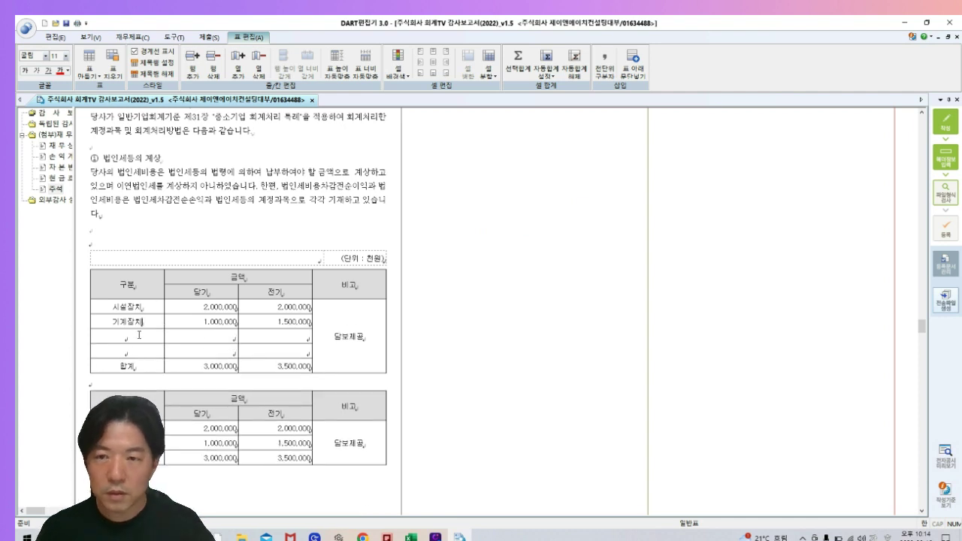
key("ctrl+BackSpace")
key("ctrl+BackSpace")
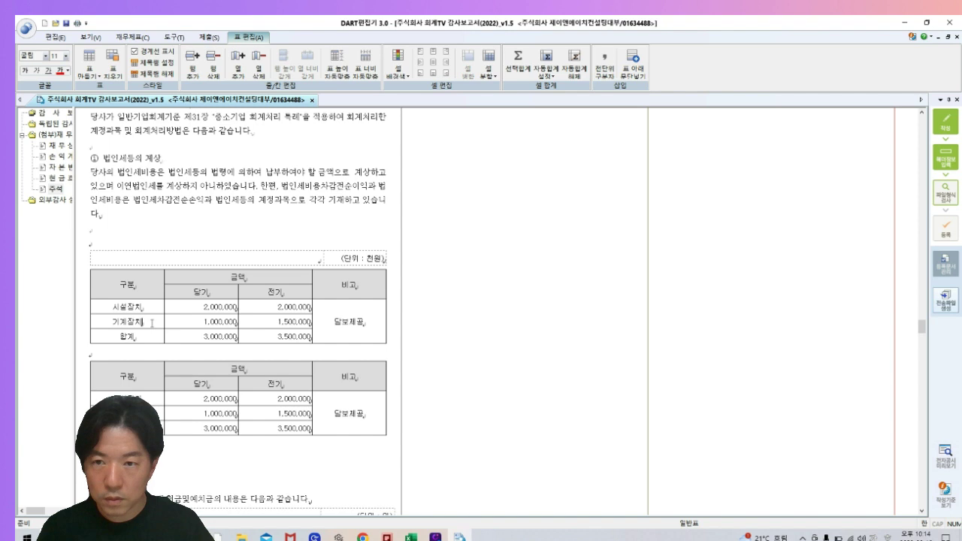
- Duplicate the first table's 기계장치 row twice, including its amounts, directly beneath the original
key("super+space")
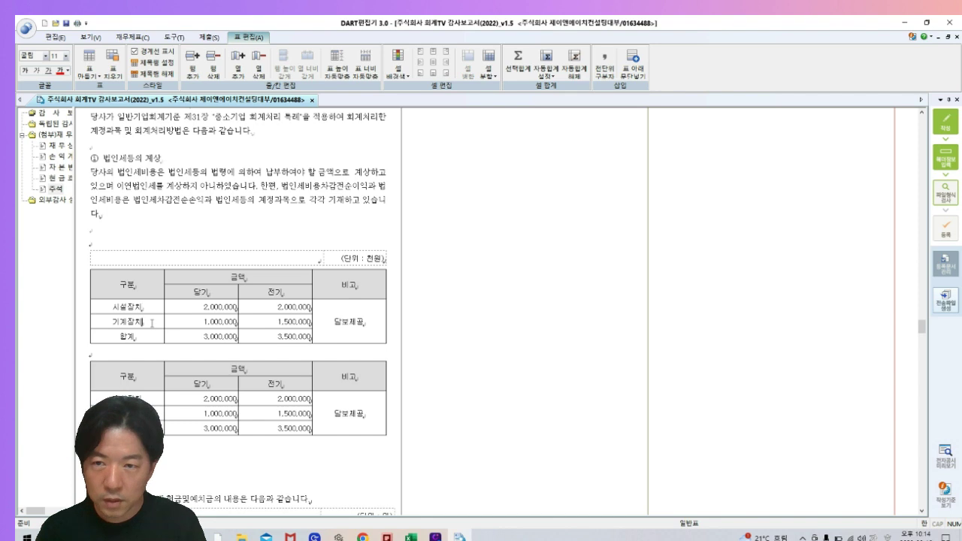
key("ctrl+shift+Return")
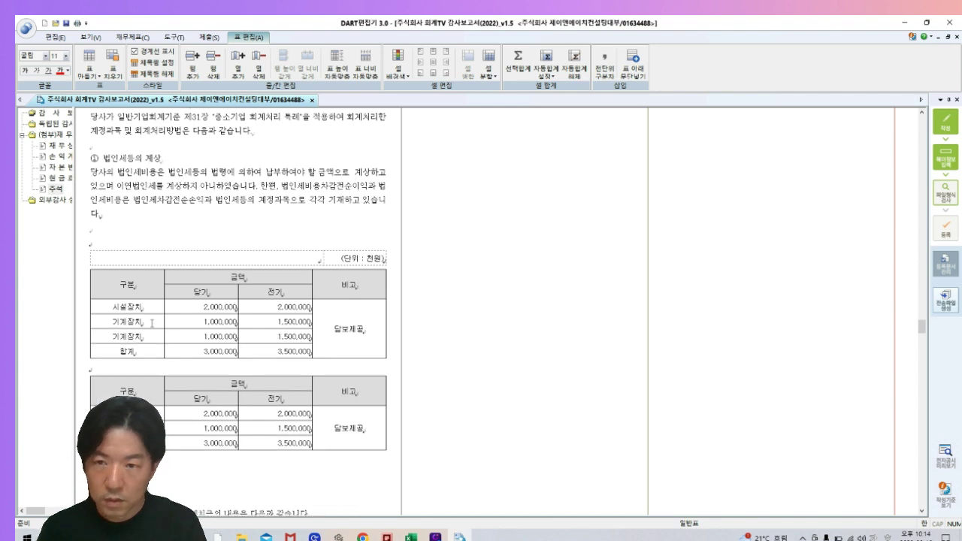
key("alt")
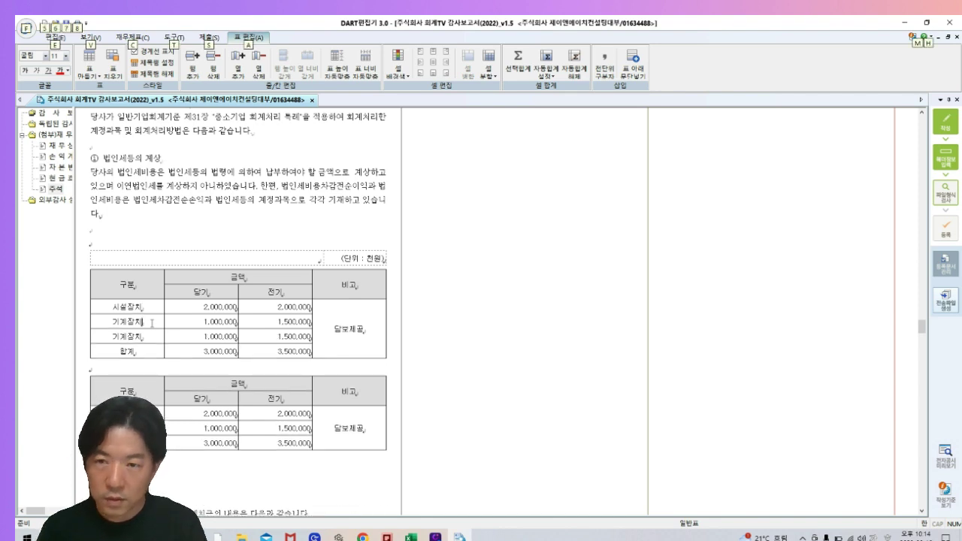
key("ctrl+shift+Return")
key("alt")
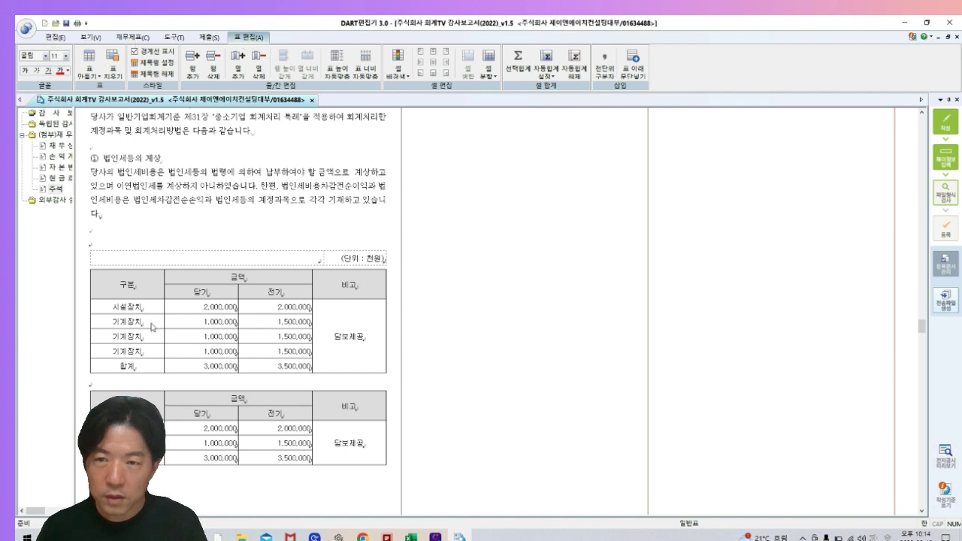
- Delete the second 시설장치/기계장치 table in the notes and check the remaining table in the print preview
left_click_drag(145, 320, 293, 352)
left_click_drag(203, 402, 379, 460)
key("Delete")
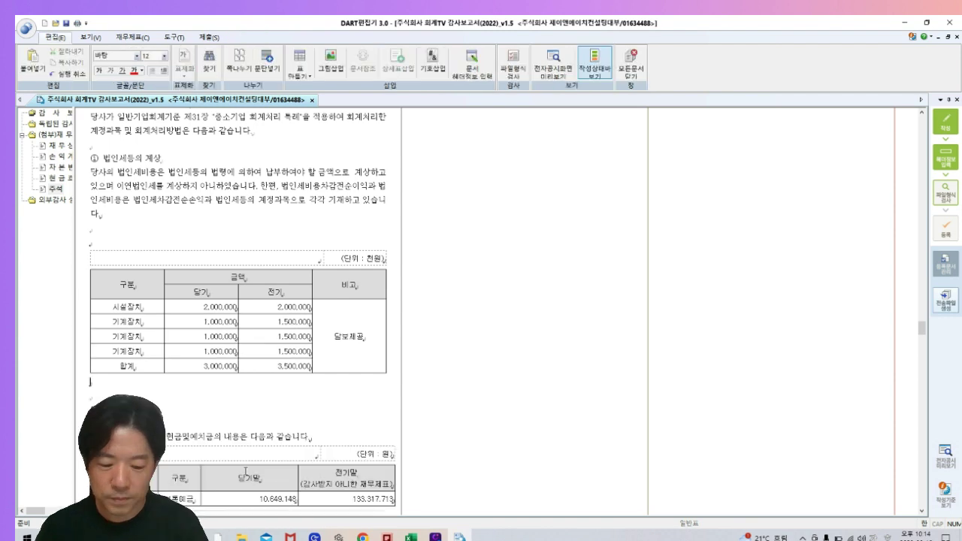
left_click(157, 340)
key("ctrl+p")
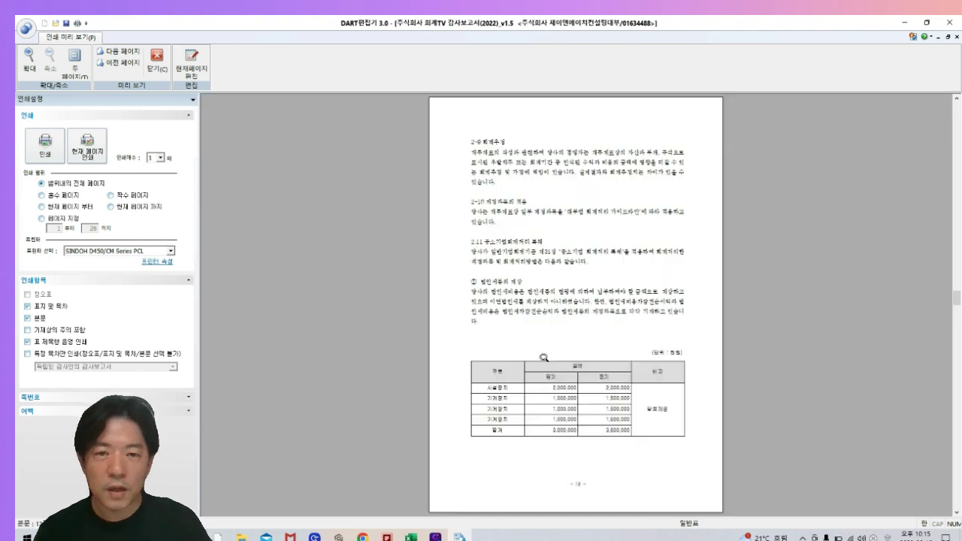
key("Escape")
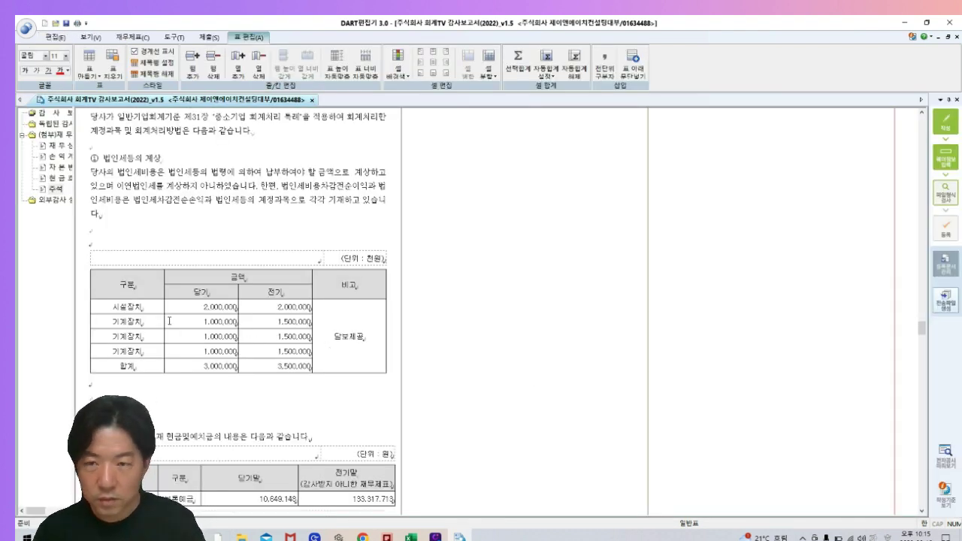
- Add one more copy of the 기계장치 row and check in the print preview how the table fits the page
key("alt+Insert")
key("alt")
key("4")
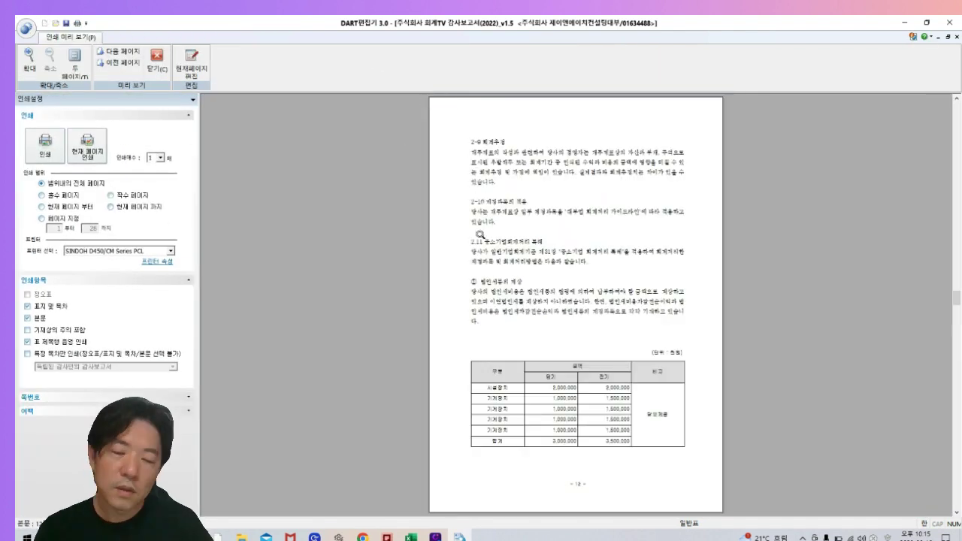
scroll(532, 315, "down", 1)
scroll(532, 316, "up", 1)
key("Escape")
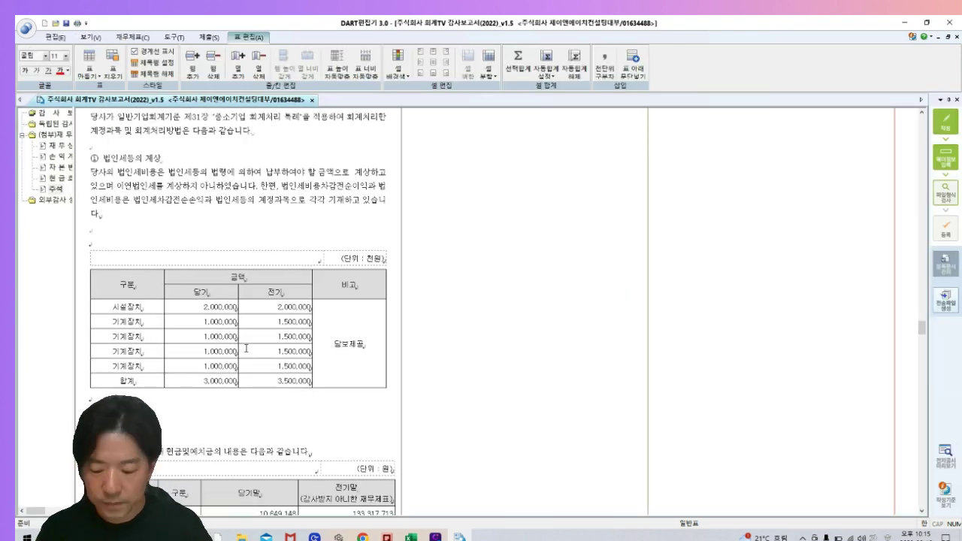
- Add two more copies of the 기계장치 row and check the lengthened table's page position in the print preview
key("alt+Insert")
key("alt+Insert")
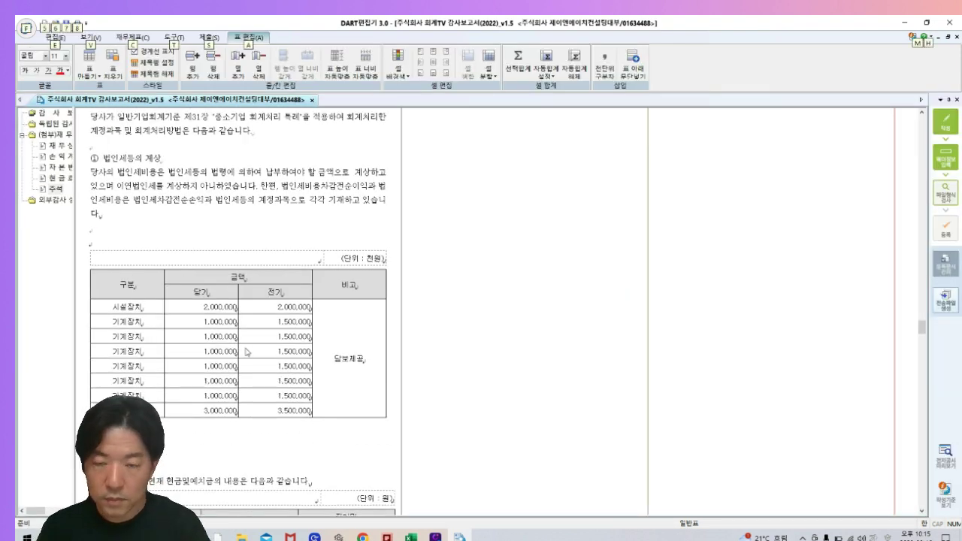
key("8")
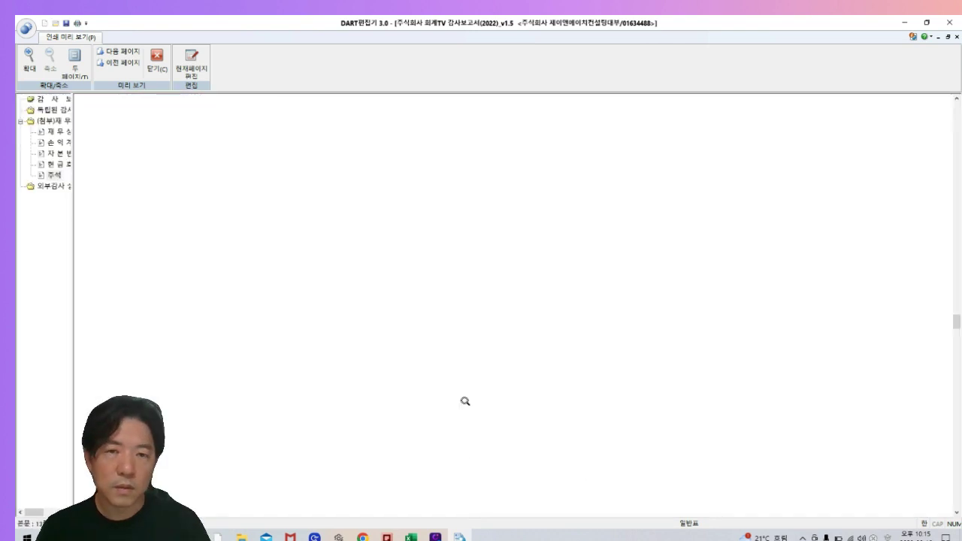
key("Escape")
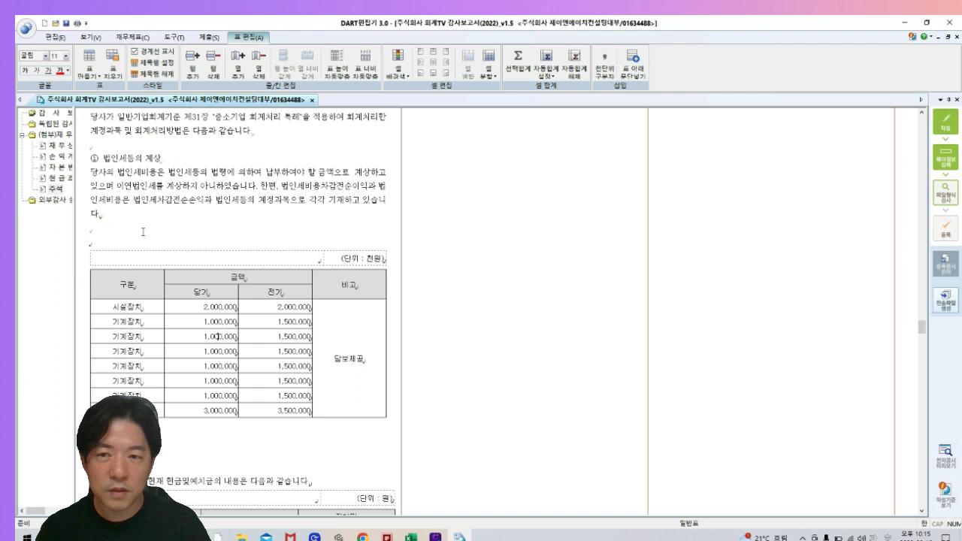
- Insert a page break between the 법인세등의 계상 paragraph and the table, removing the two blank lines after it
left_click(145, 237)
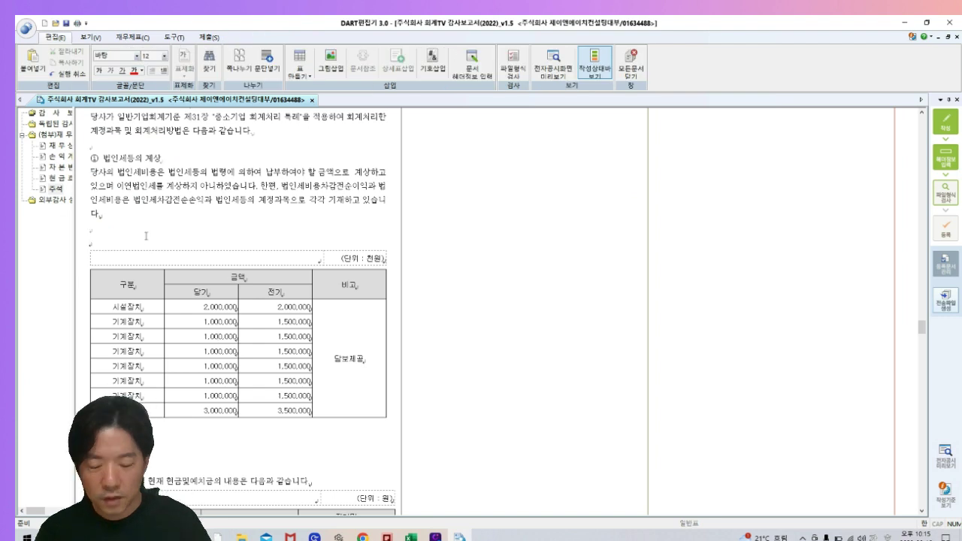
key("ctrl+Return")
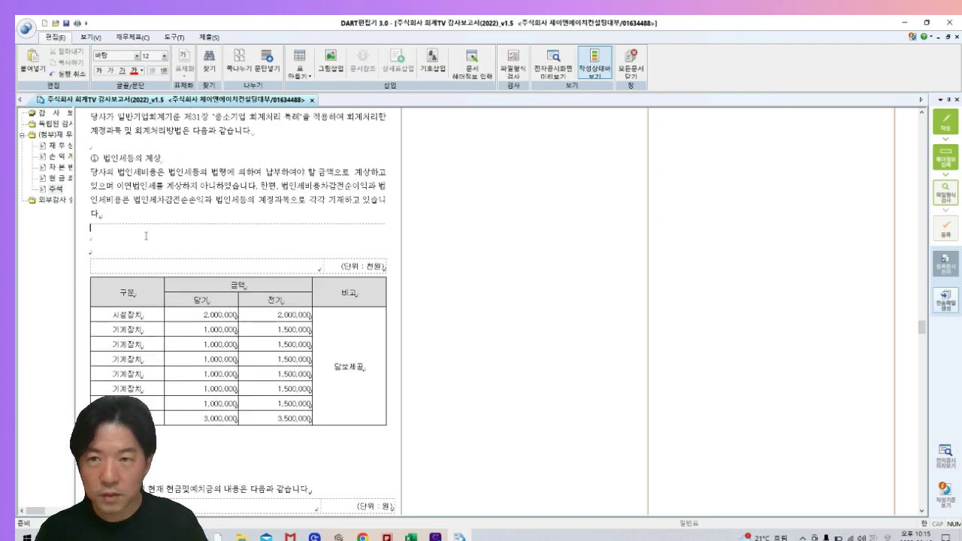
key("Delete")
key("Delete")
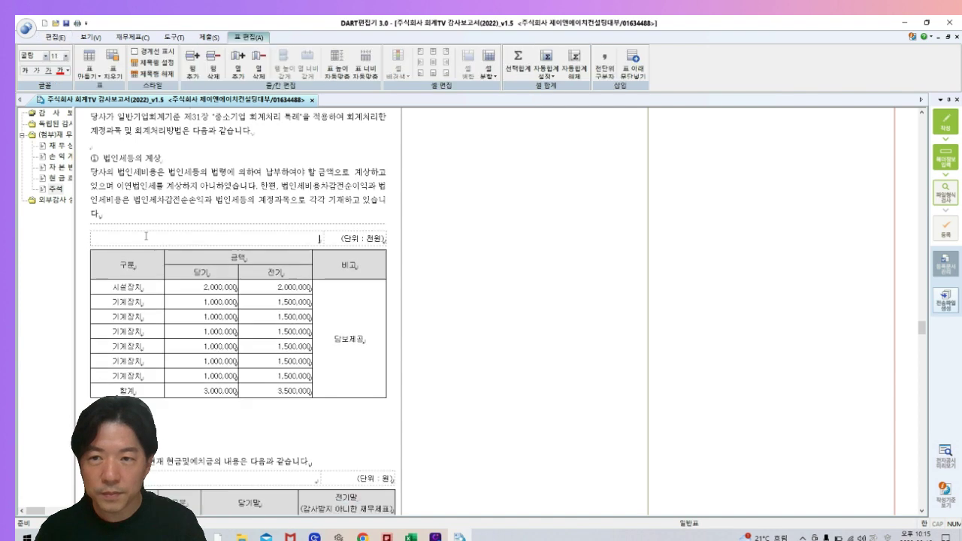
key("Up")
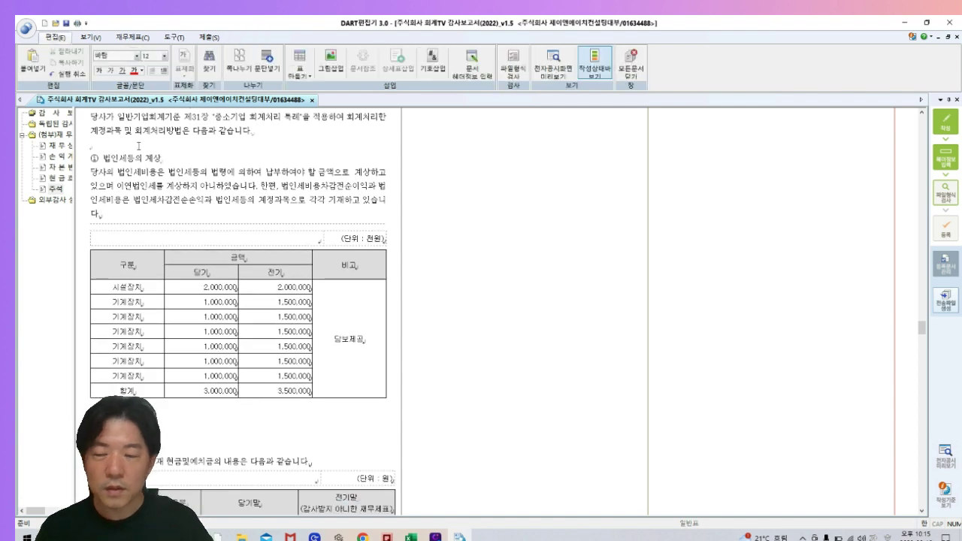
- Check in the print preview where the table in the notes falls after the page break
scroll(139, 146, "up", 1)
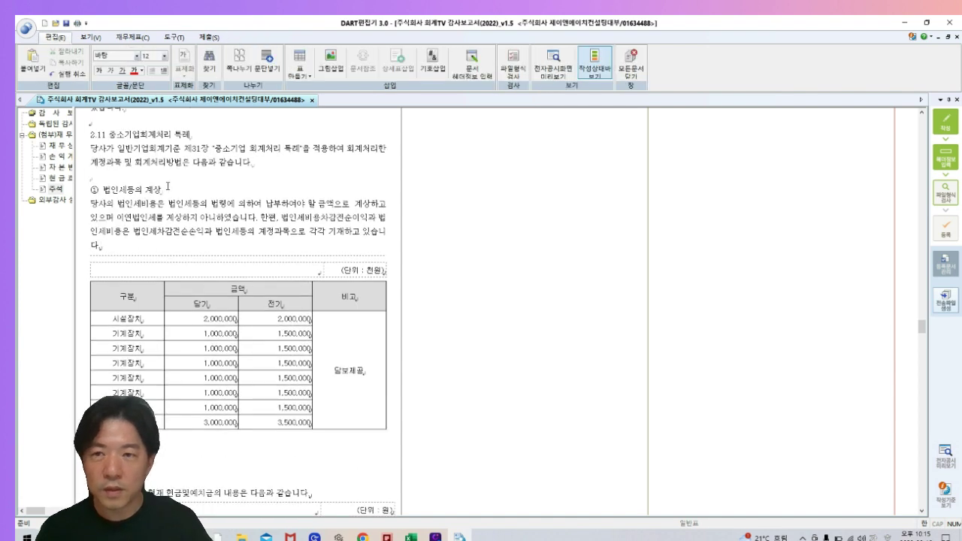
key("ctrl+p")
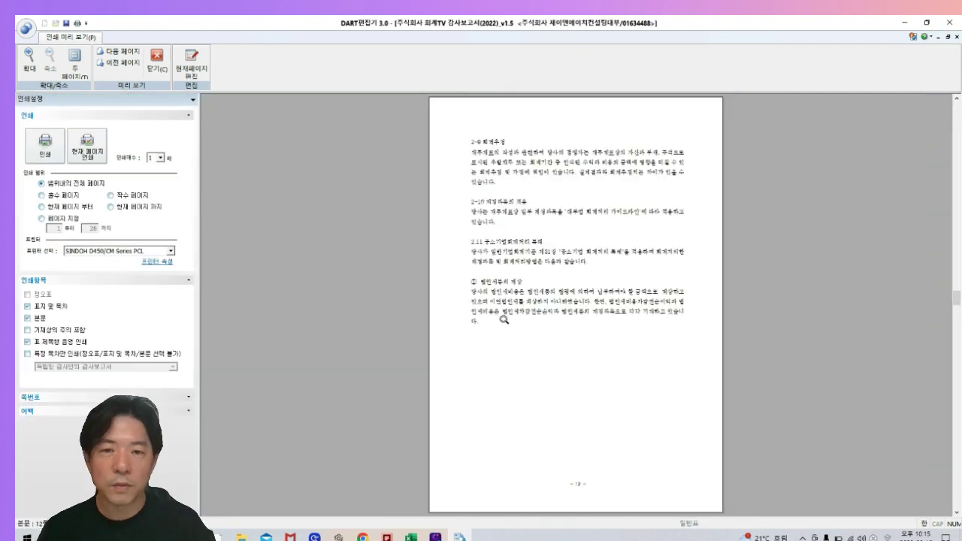
scroll(504, 320, "down", 1)
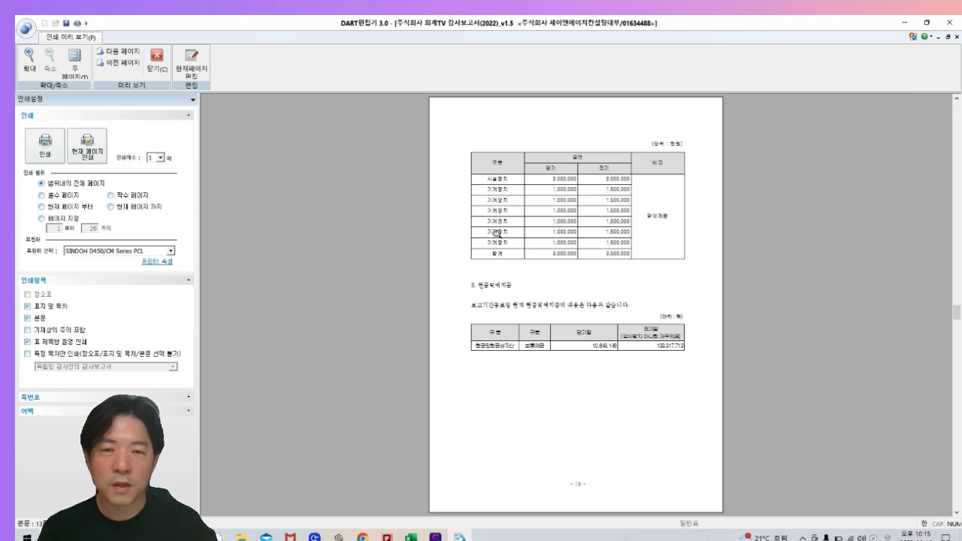
key("Escape")
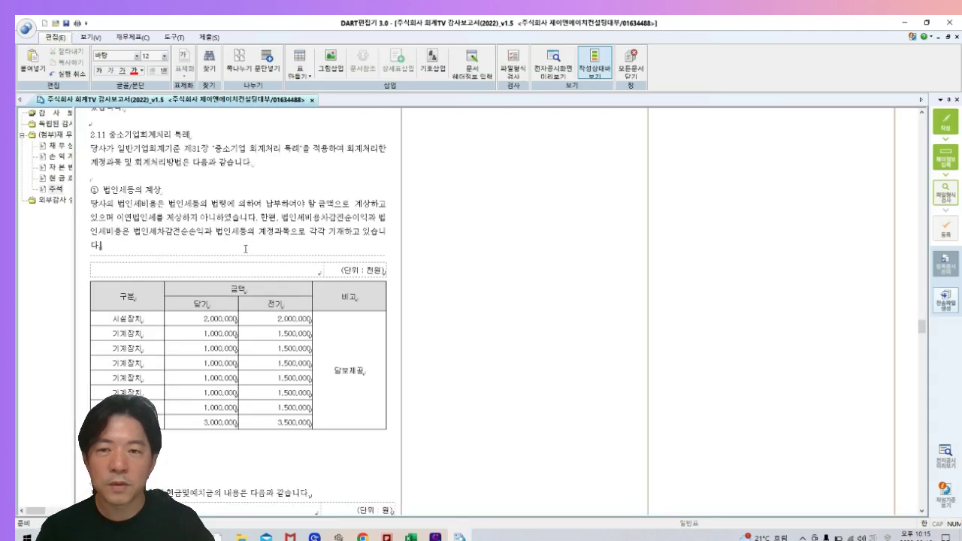
- Remove the page break above the table and put two blank lines back in its place
key("Down")
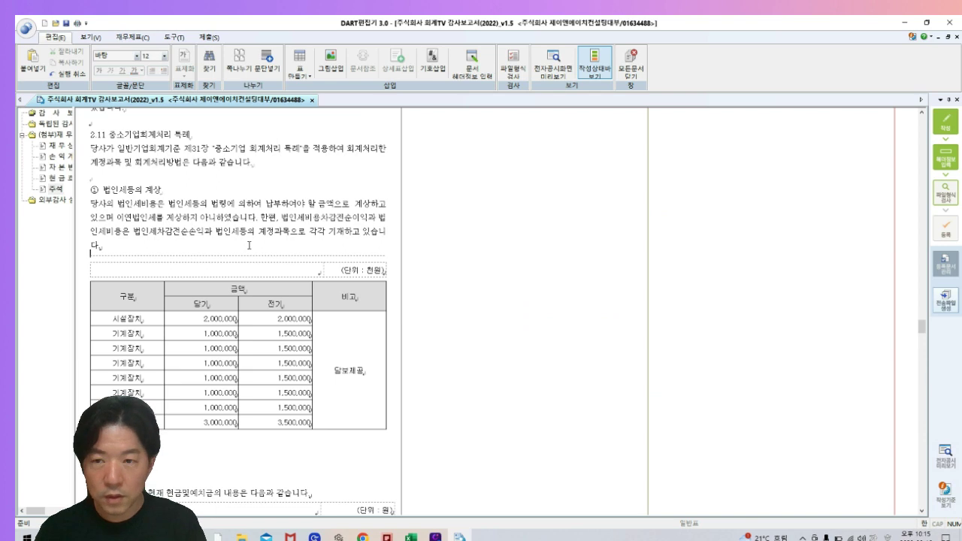
key("BackSpace")
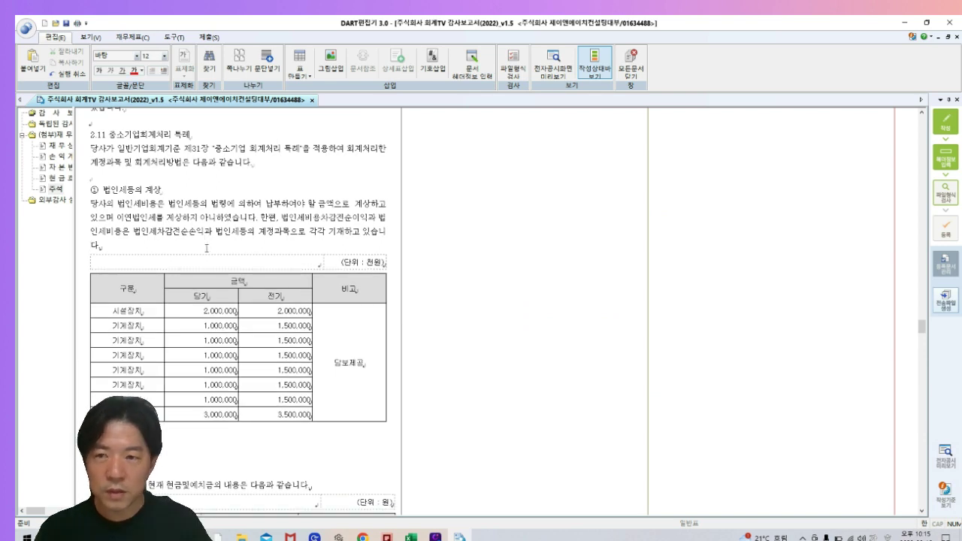
key("Return")
key("Return")
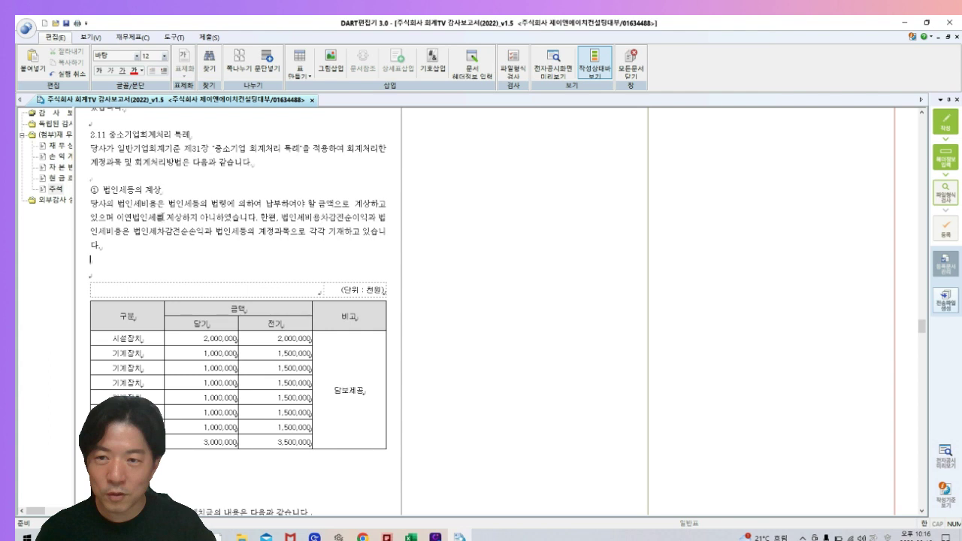
- Split the merged 담보제공 cell in the table's 비고 column into separate cells for each row
scroll(183, 246, "down", 3)
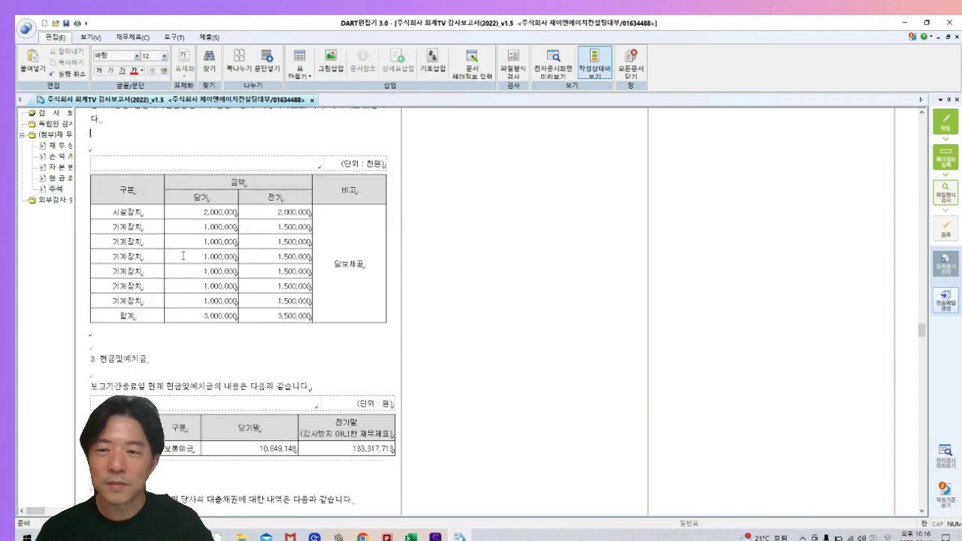
scroll(182, 256, "up", 5)
scroll(217, 241, "down", 4)
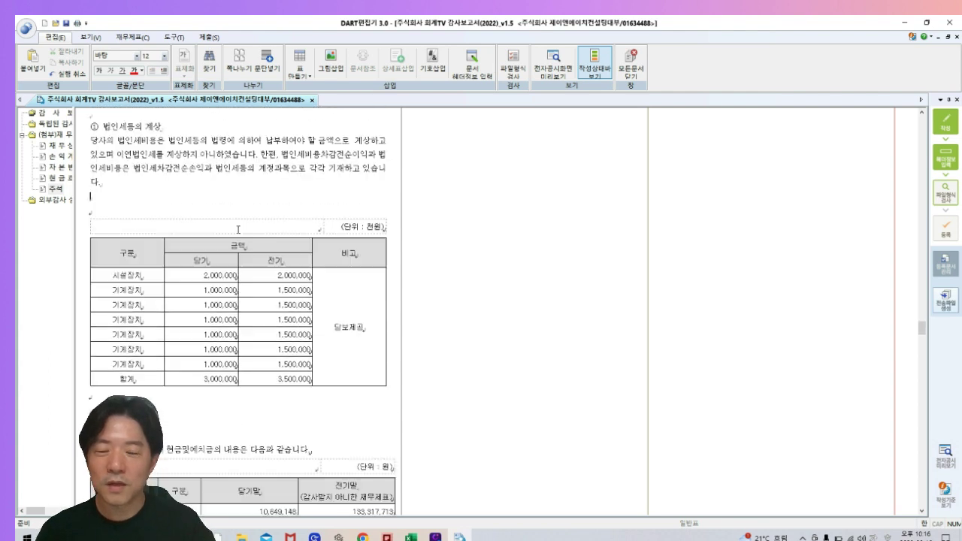
scroll(279, 256, "down", 2)
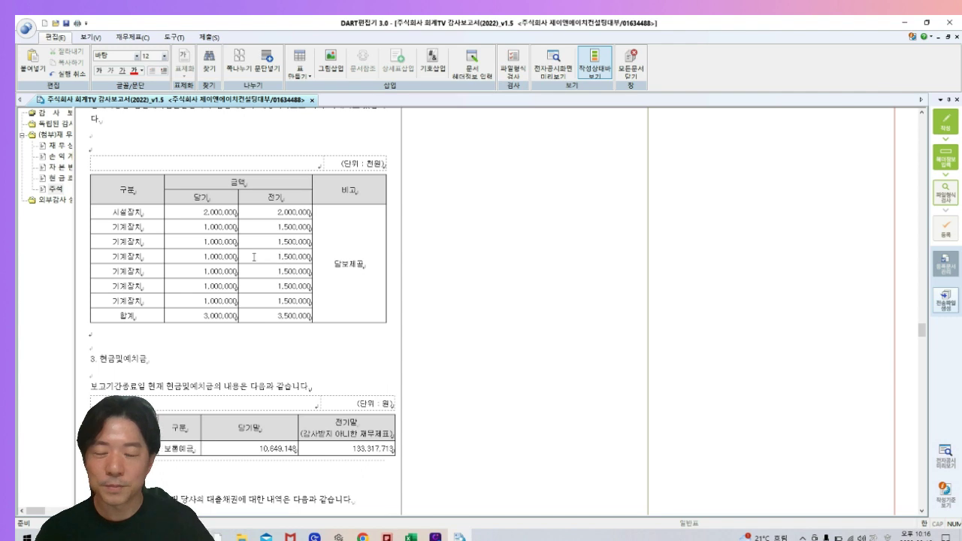
left_click(358, 274)
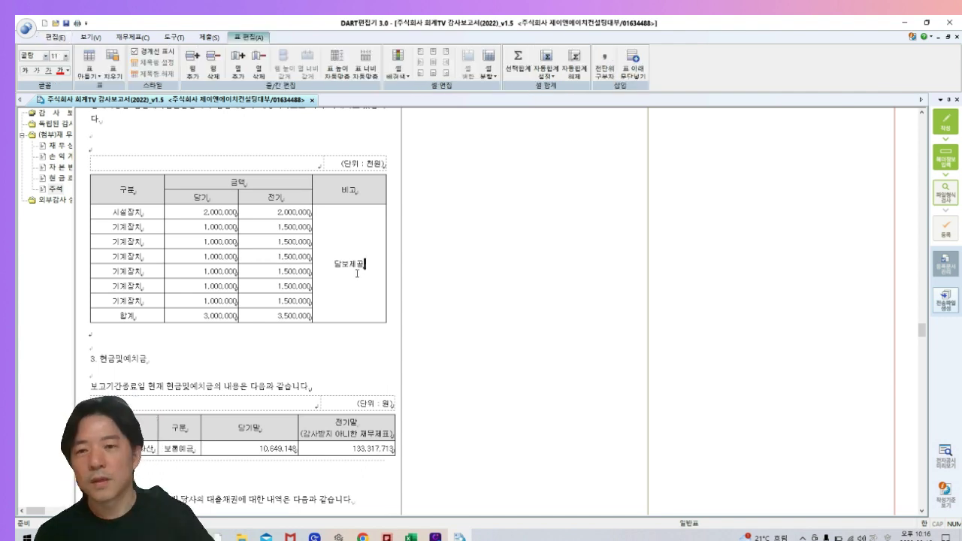
key("ctrl+d")
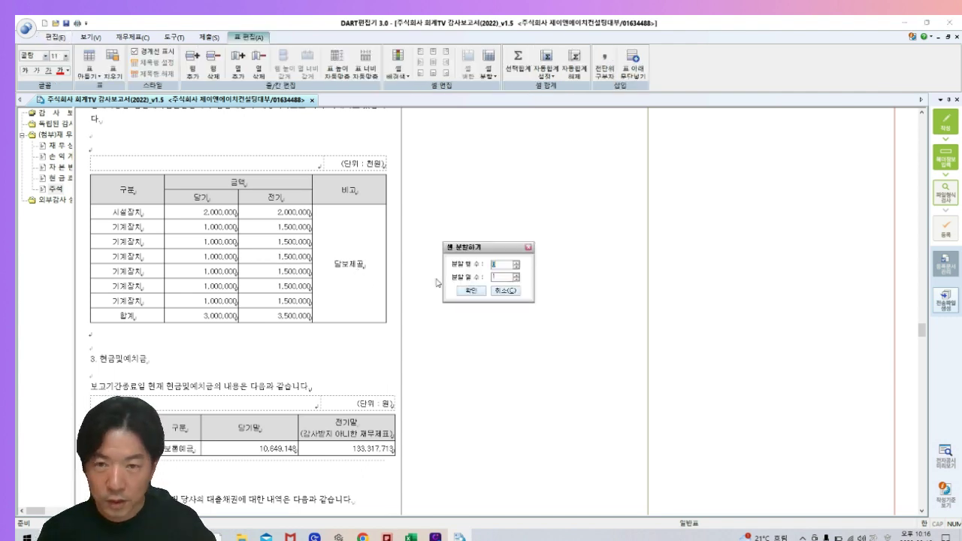
key("Return")
- Merge the 비고 cells from the 시설장치 row through the last 기계장치 row, leaving the 합계 row's cell separate
key("shift+Down")
key("shift+Down")
key("shift+Down")
key("shift+Down")
key("shift+Down")
key("shift+Down")
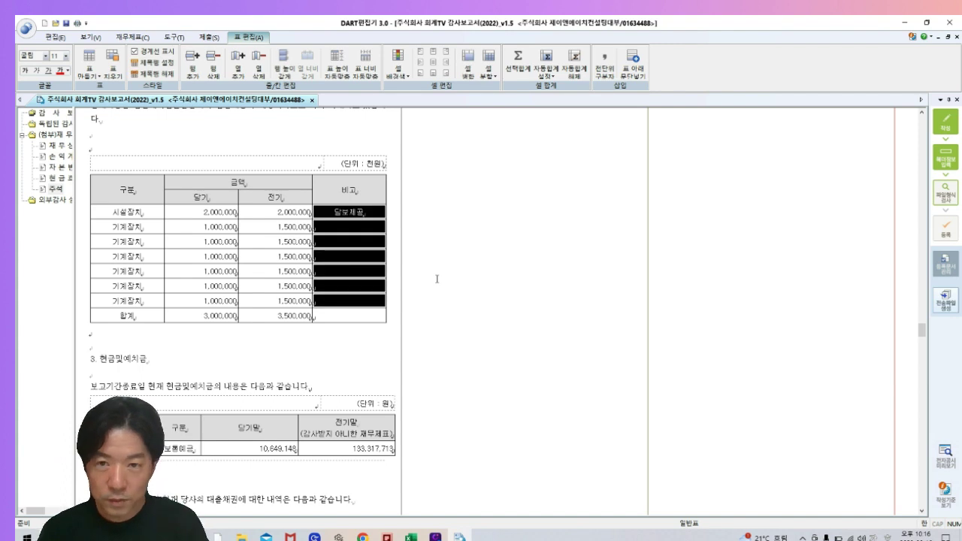
key("ctrl+m")
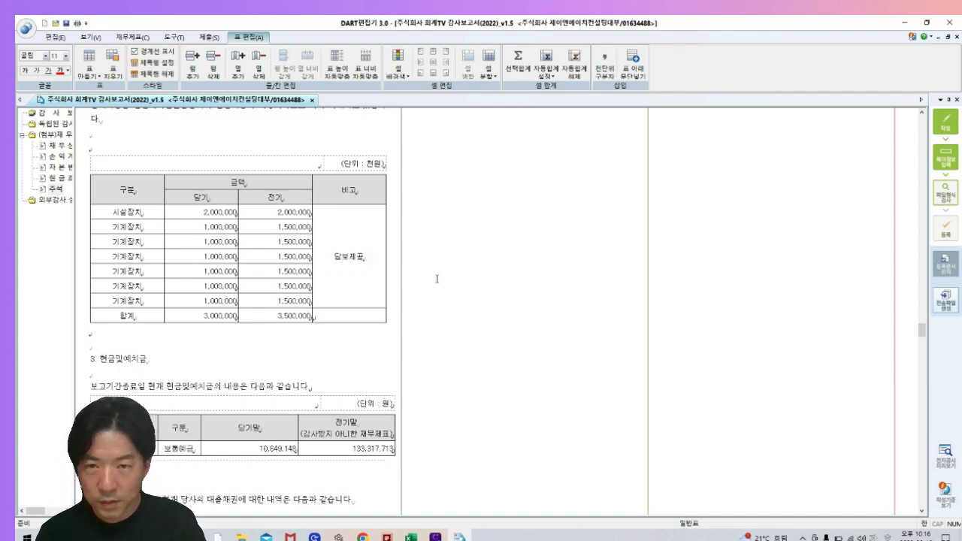
- Delete the syllable 습 from 있습니다 at the end of the 법인세등의 계상 paragraph to shorten its last line
scroll(263, 201, "up", 2)
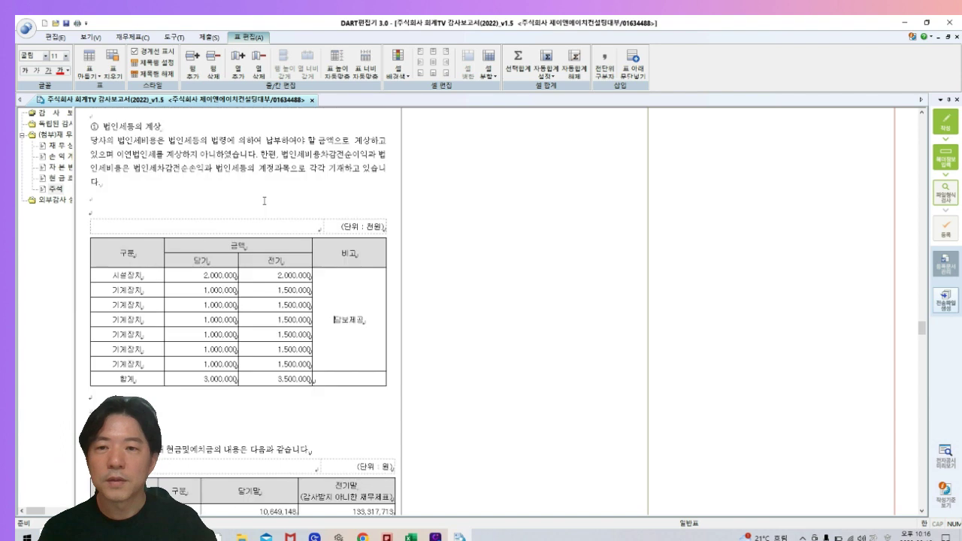
scroll(264, 200, "up", 1)
left_click(175, 218)
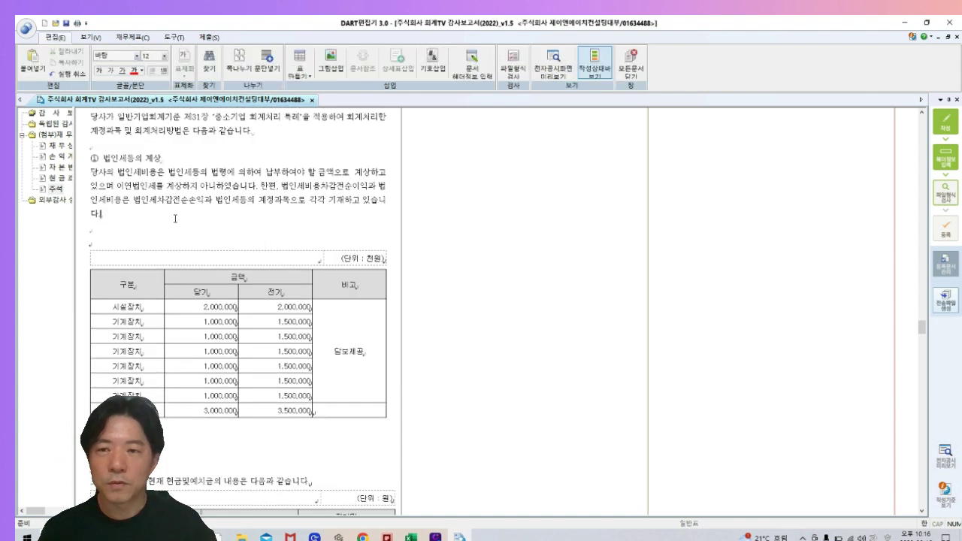
scroll(175, 218, "up", 1)
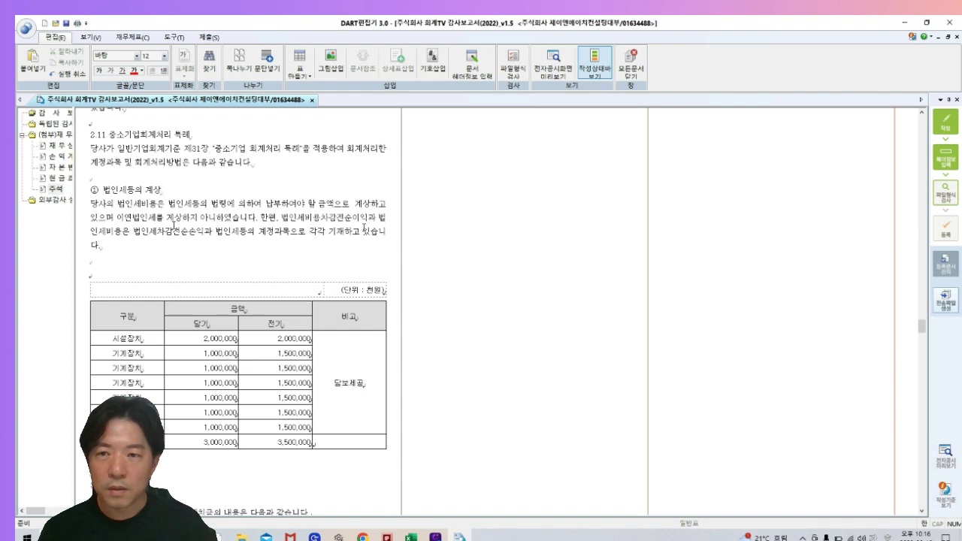
left_click_drag(369, 230, 386, 232)
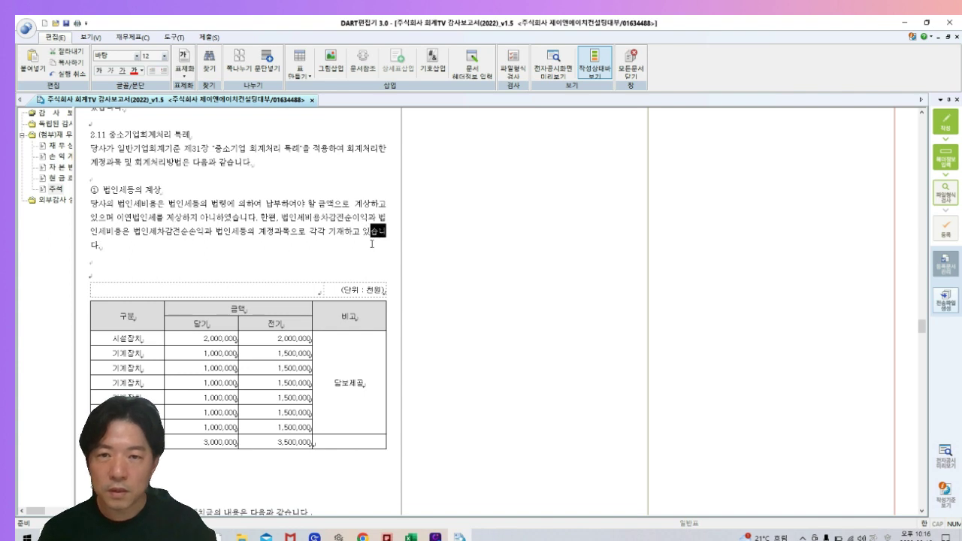
key("shift+Left")
key("Delete")
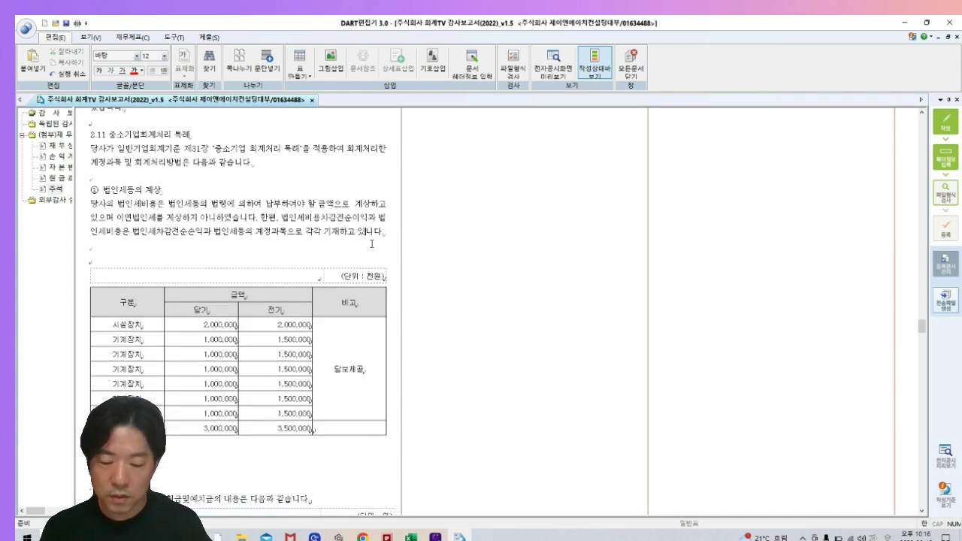
type("습")
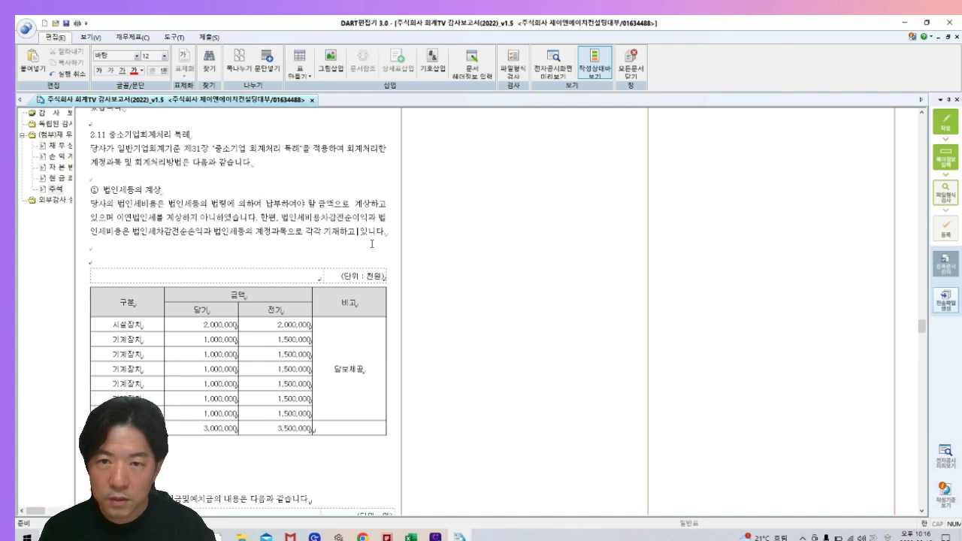
- Widen the gap before 있니다 in that paragraph, and set the space after 법인세비용은 to font size 8
double_click(372, 245)
key("Up")
key("Right")
key("Right")
key("Right")
key("Right")
key("Right")
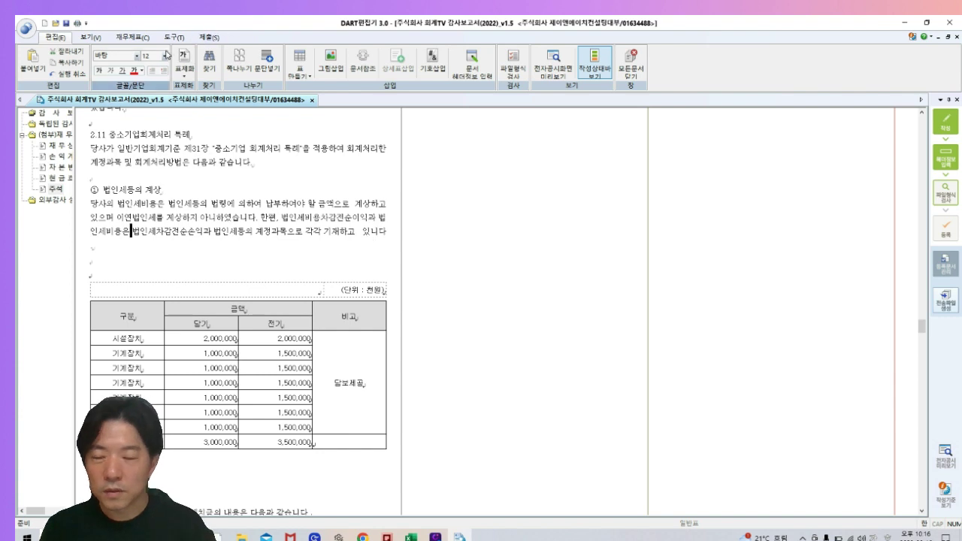
left_click(164, 56)
left_click_drag(189, 82, 188, 73)
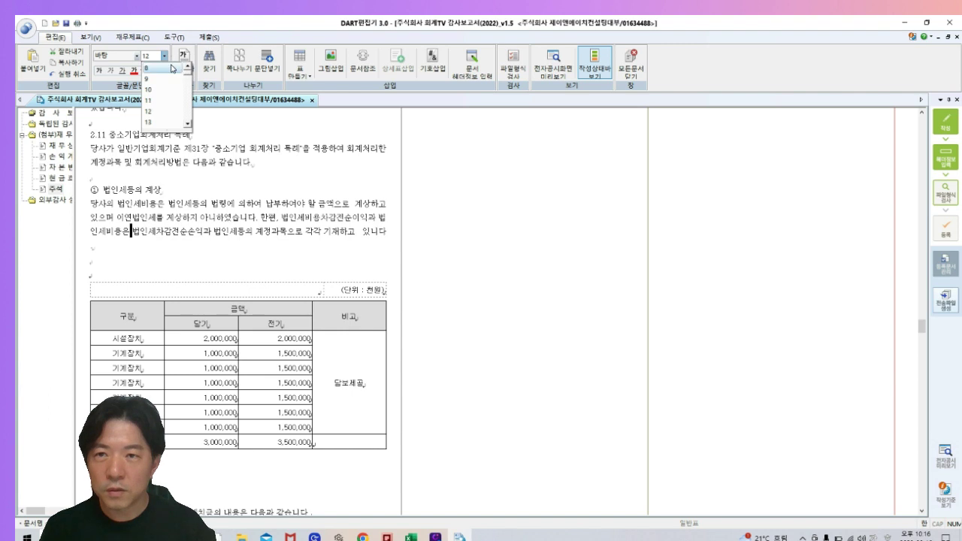
left_click(173, 68)
- Set the space after 법인세차감전순손익과 in the same line to font size 8
left_click(172, 231)
key("Right")
key("Right")
key("Right")
key("Right")
key("Right")
key("shift+Right")
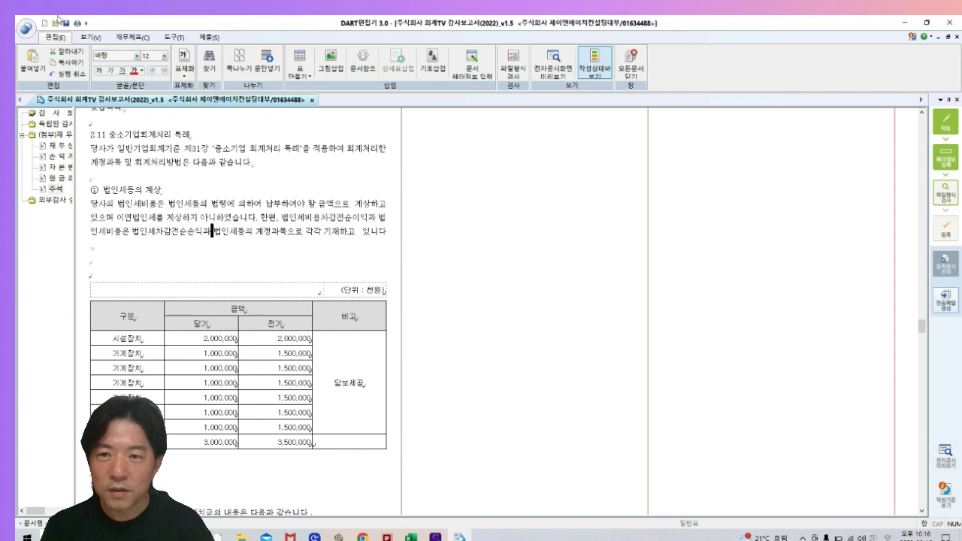
left_click(165, 57)
left_click_drag(186, 98, 199, 62)
left_click(169, 68)
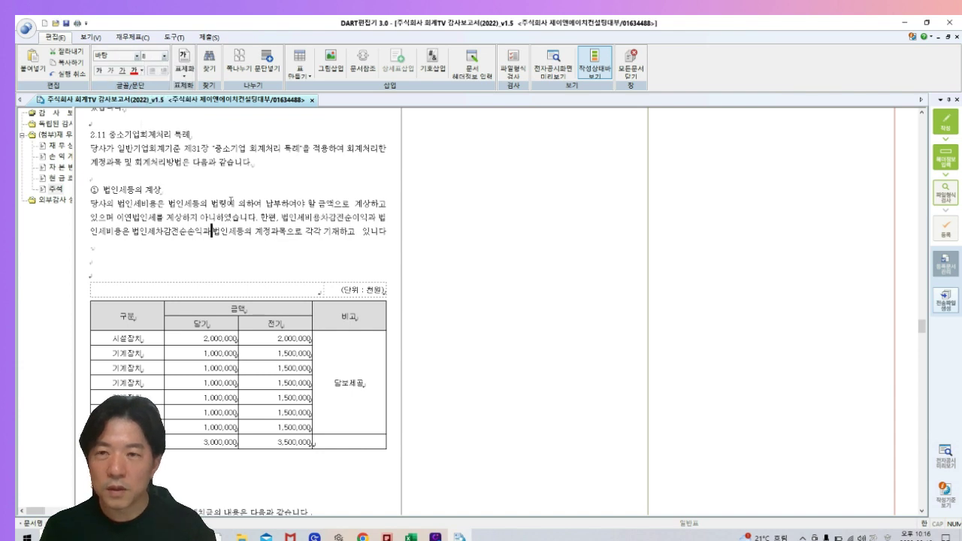
- Reduce the font size of the space after 법인세등의, and set the space after 계정과목으로 to font size 8
left_click(256, 233)
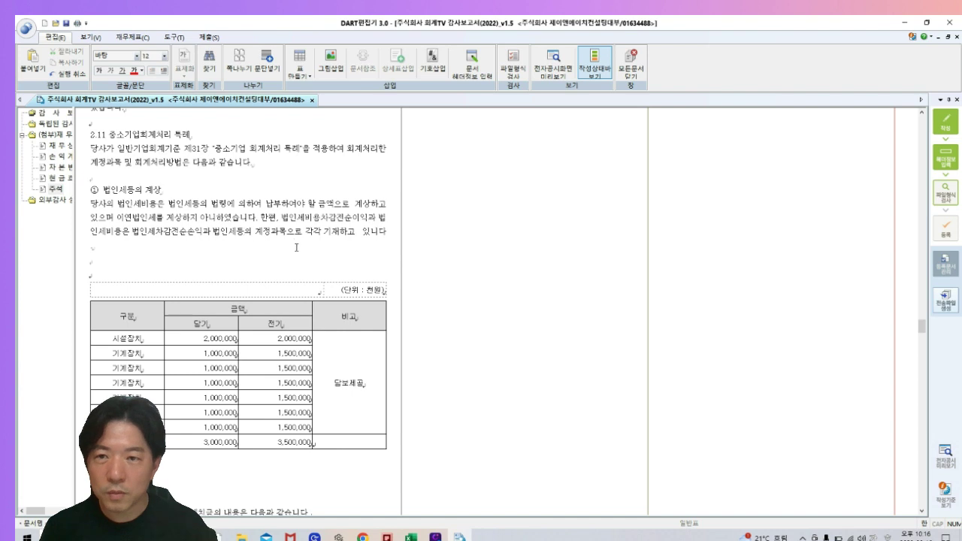
key("shift+Right")
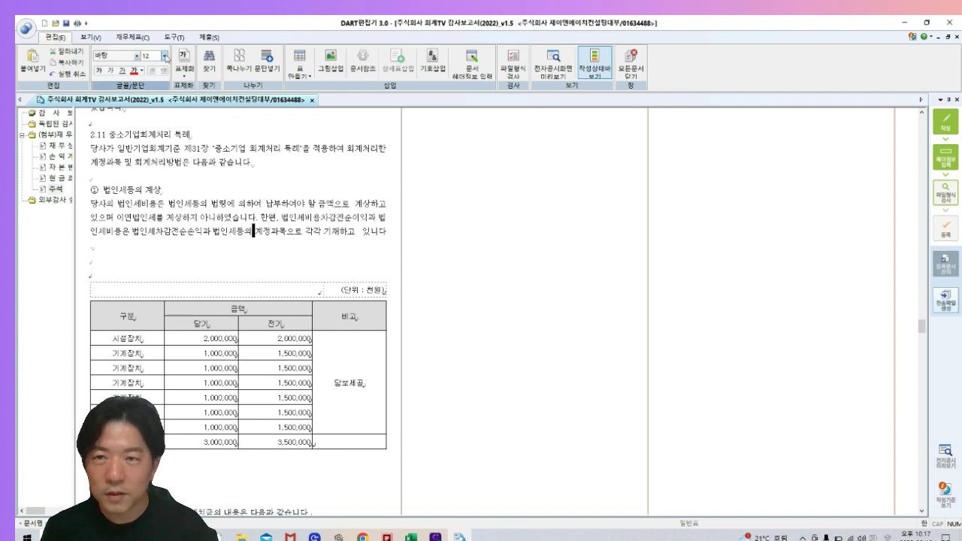
left_click(164, 55)
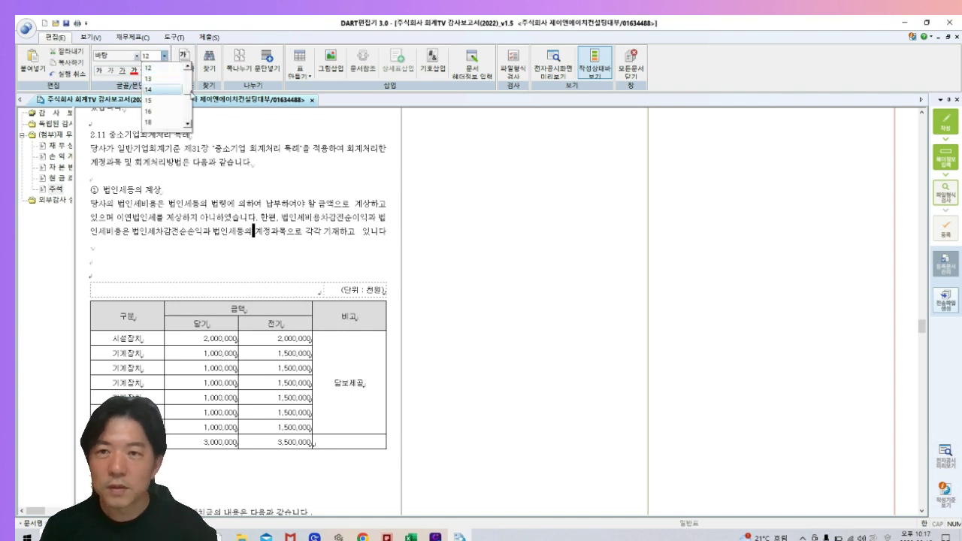
scroll(188, 91, "up", 2)
left_click(170, 79)
left_click(301, 231)
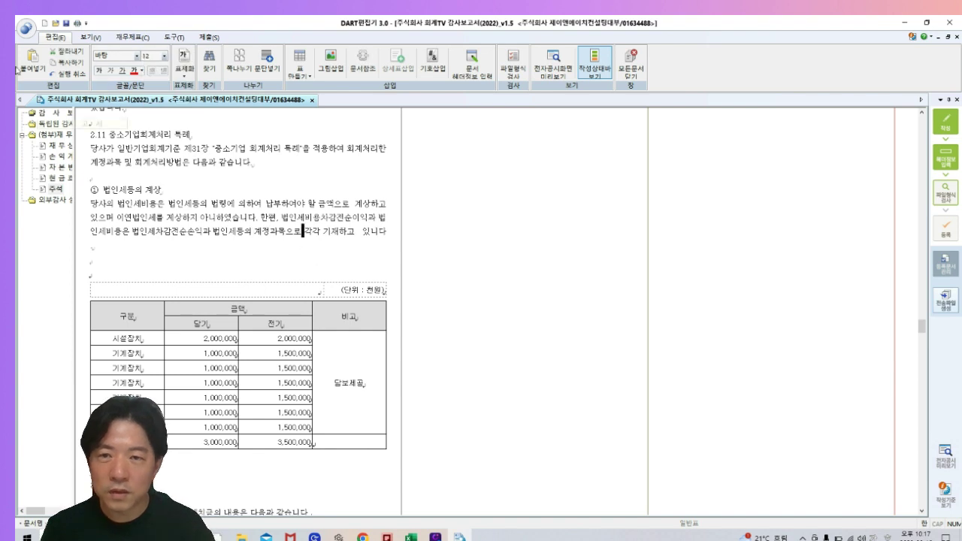
left_click(162, 57)
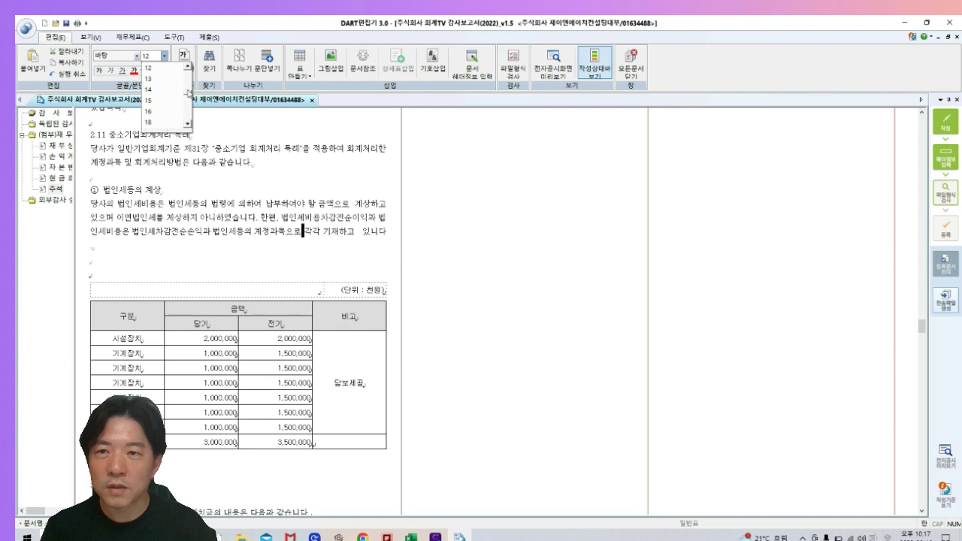
key("Escape")
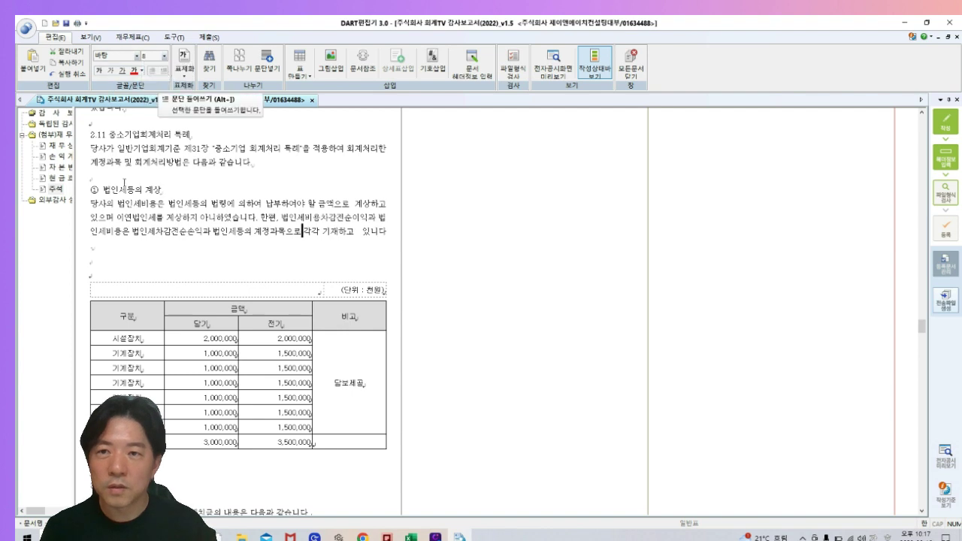
- Reduce the font size of the gap between 기재하고 and 있니다 to pull the sentence's ending onto the same line
left_click(94, 244)
left_click(353, 233)
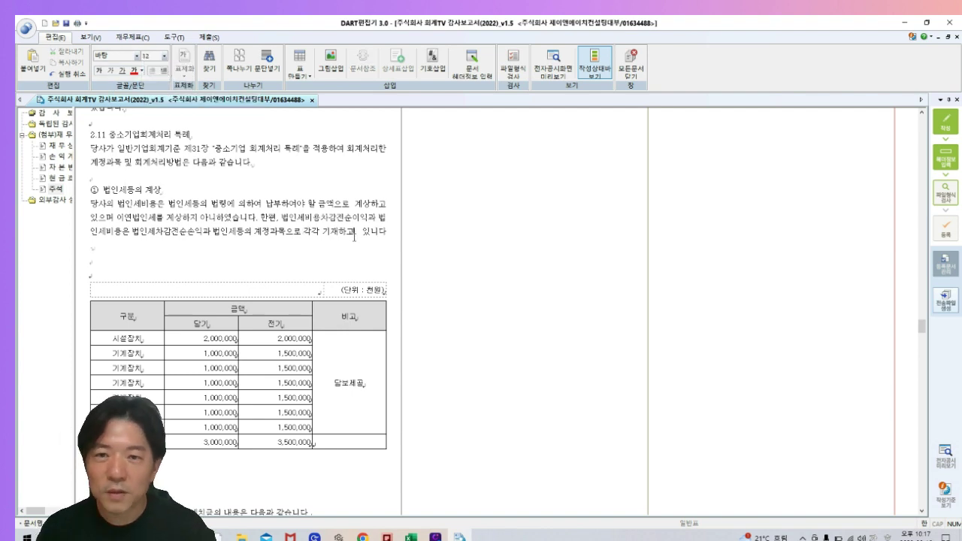
left_click_drag(354, 235, 361, 234)
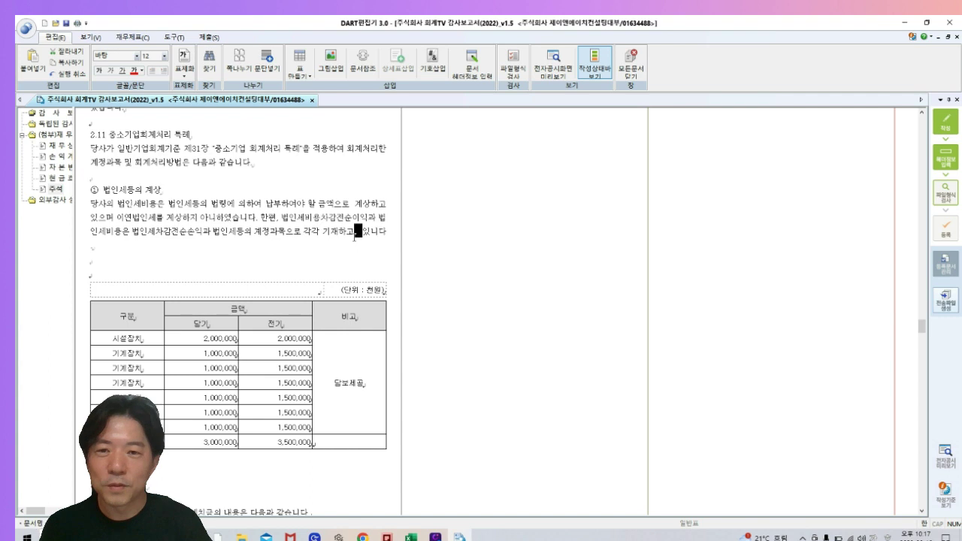
left_click(164, 56)
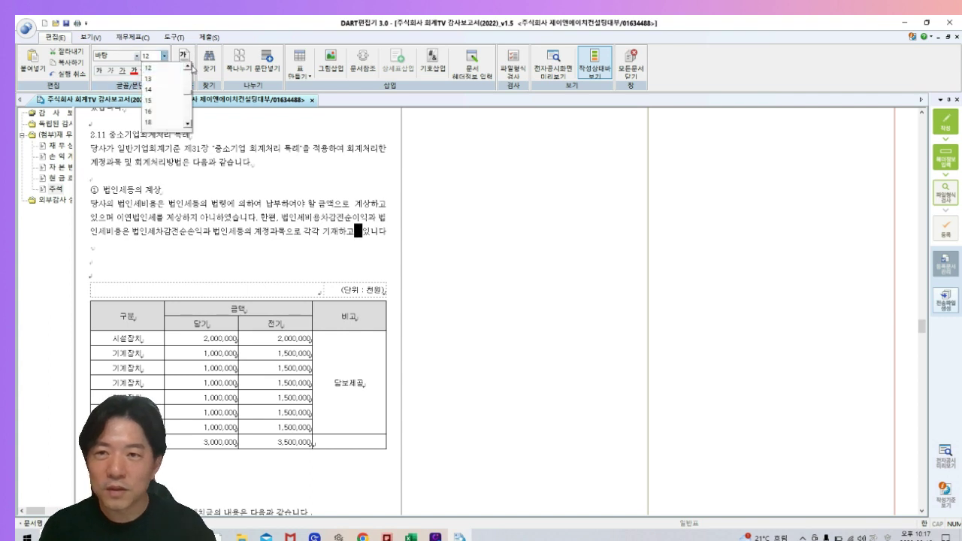
left_click(187, 66)
left_click(171, 69)
left_click(353, 233)
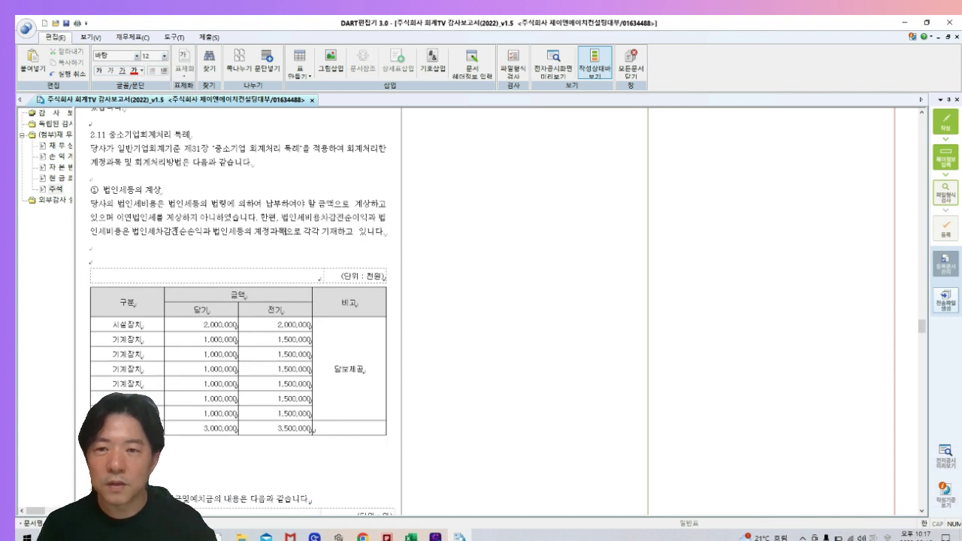
- Review the tightened 법인세등의 계상 paragraph and the tables in the notes below it, down to note 4 대출채권
scroll(254, 264, "down", 2)
scroll(253, 265, "down", 1)
scroll(253, 265, "up", 5)
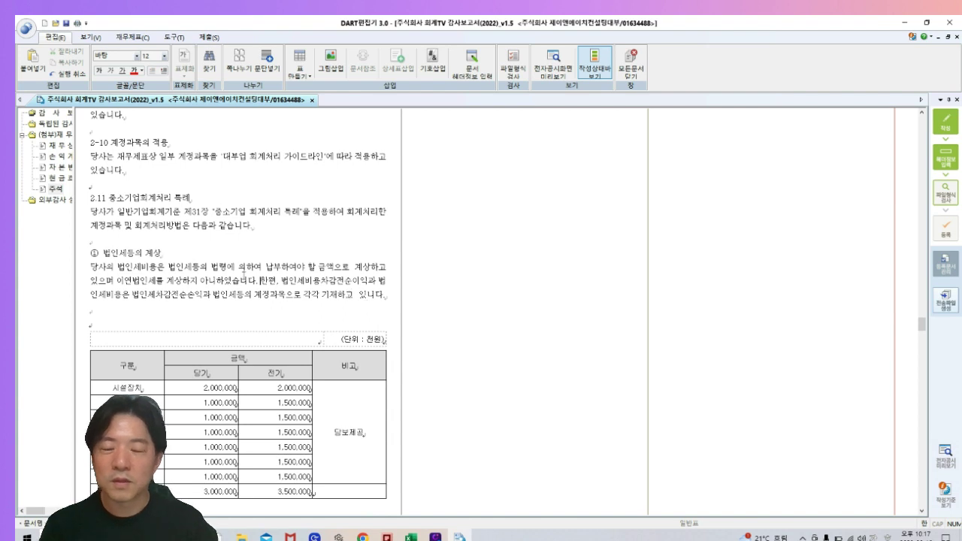
scroll(240, 289, "down", 1)
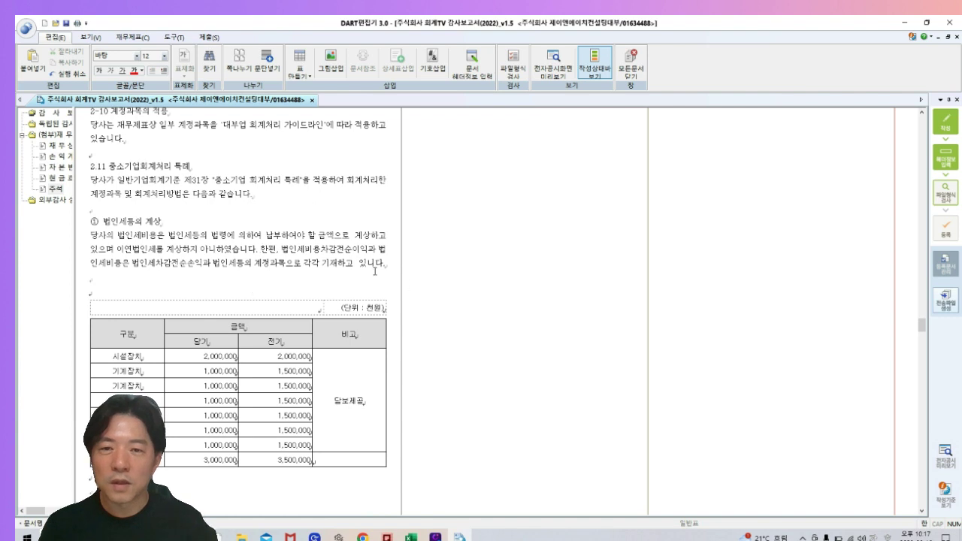
scroll(376, 267, "down", 2)
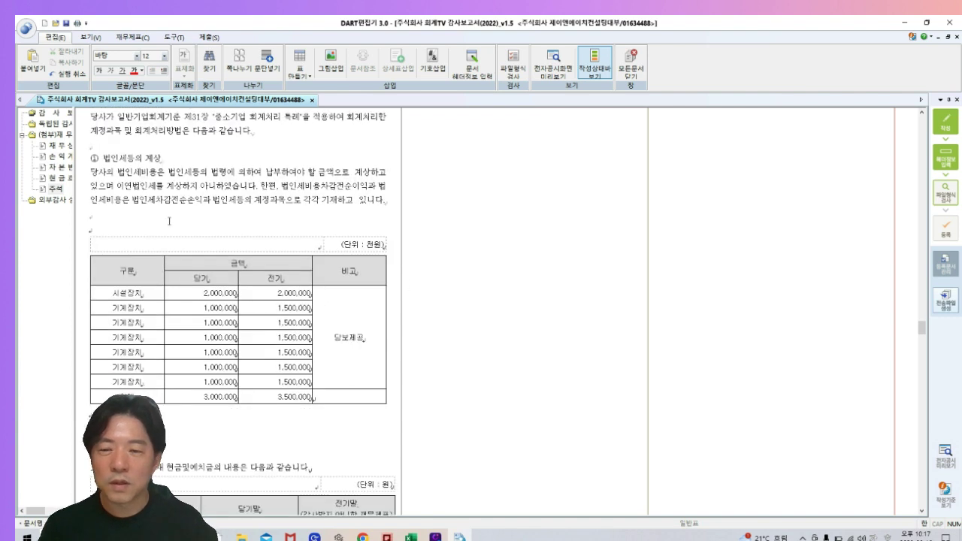
scroll(193, 246, "up", 1)
scroll(192, 276, "down", 3)
scroll(191, 276, "down", 7)
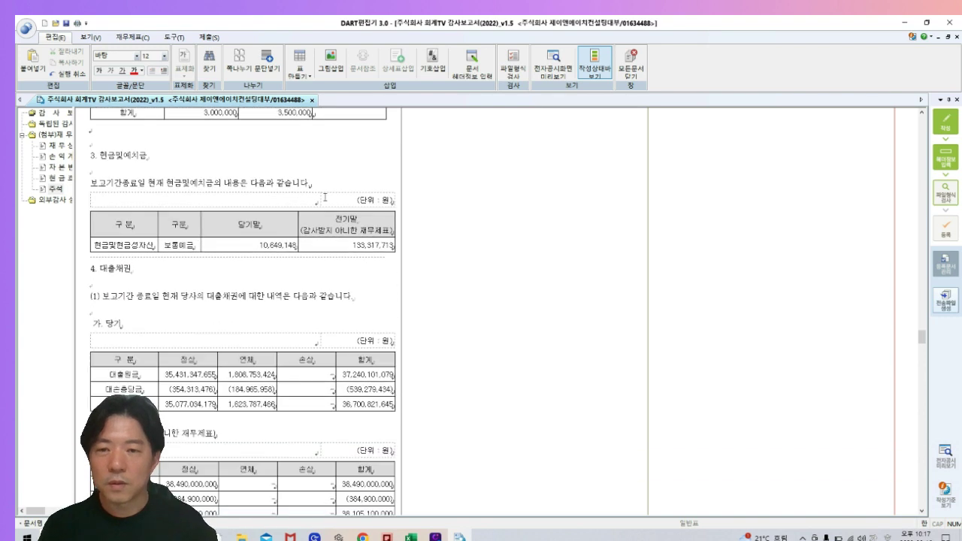
scroll(293, 214, "up", 7)
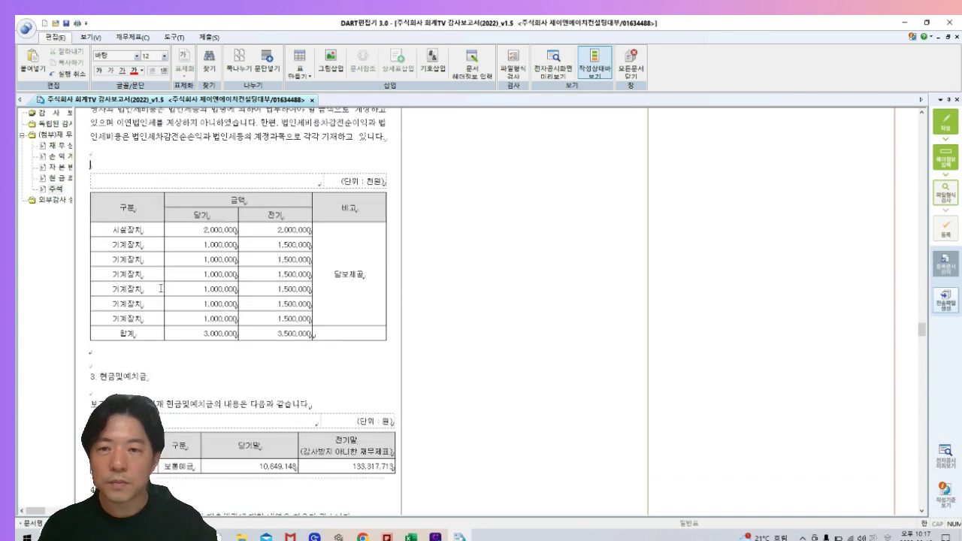
- Increase the heights of the third and fourth 기계장치 rows in the table unevenly
left_click(215, 278)
left_click_drag(220, 281, 221, 324)
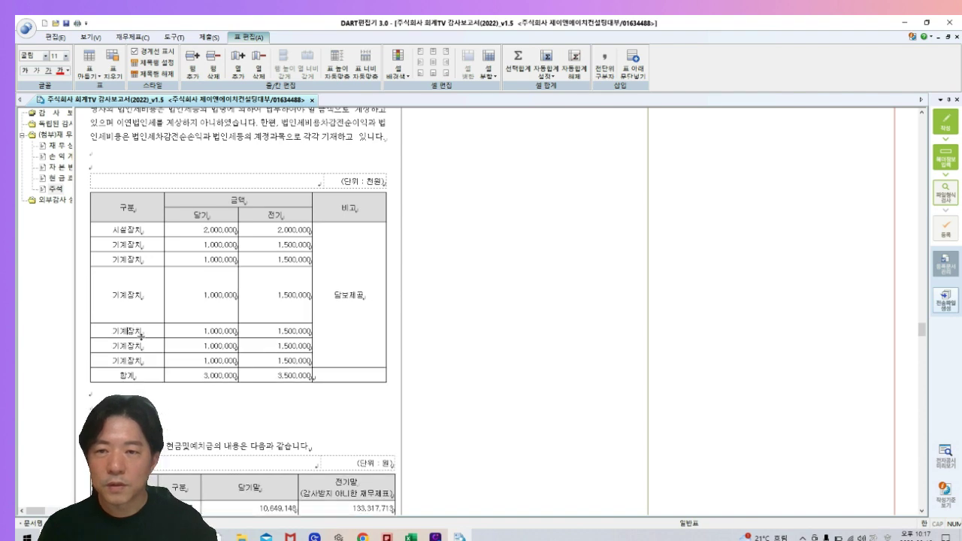
left_click_drag(141, 338, 145, 359)
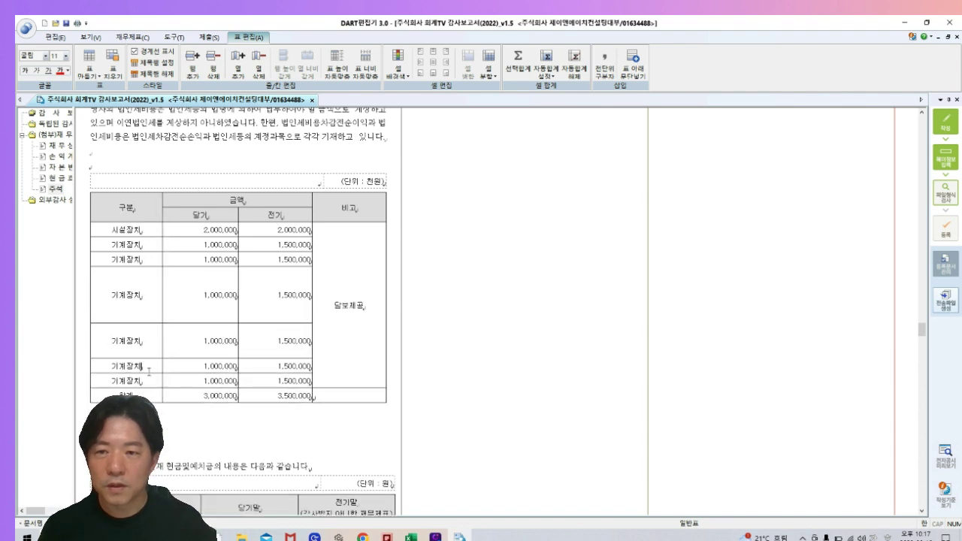
- Add three blank lines in the fifth 기계장치 cell and insert a wide gap between 구 and 분 in the header cell
left_click(149, 371)
key("Return")
key("Return")
key("Return")
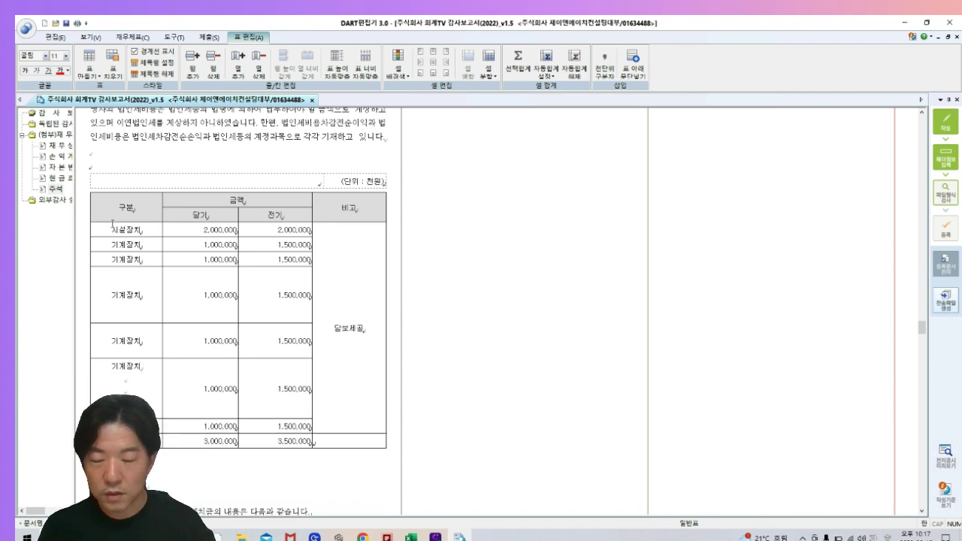
left_click(114, 209)
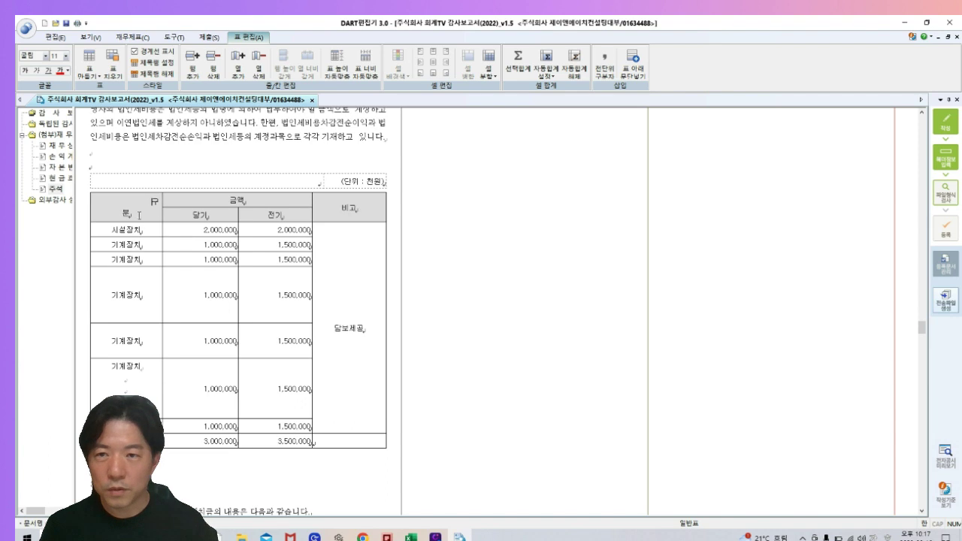
left_click_drag(125, 204, 248, 434)
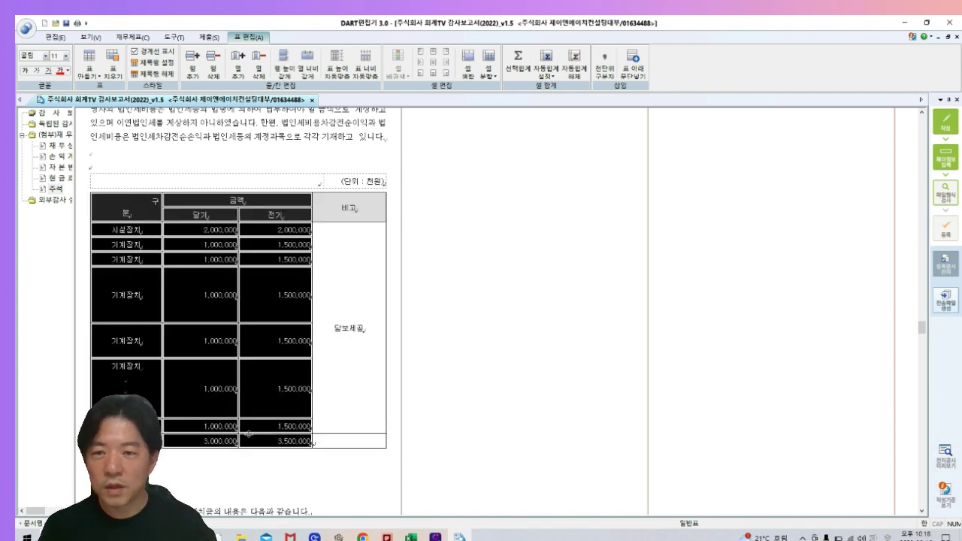
- Undo the header spacing, the blank lines and the row height changes in the table
key("ctrl+z")
key("ctrl+z")
key("ctrl+z")
key("ctrl+z")
key("ctrl+z")
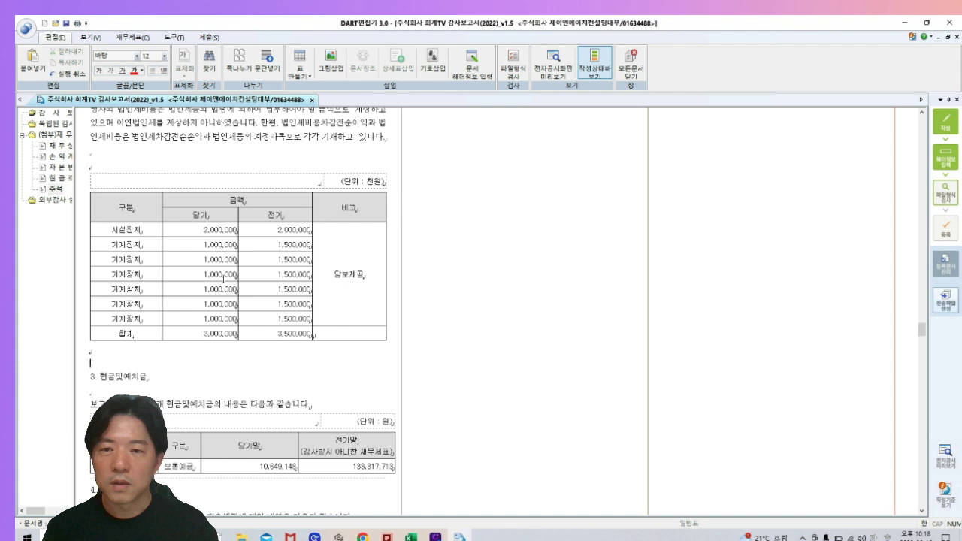
- Switch to the blank Excel workbook and enter 14000000, -454534232 and 0 in cells D9 to D11
left_click_drag(208, 230, 273, 335)
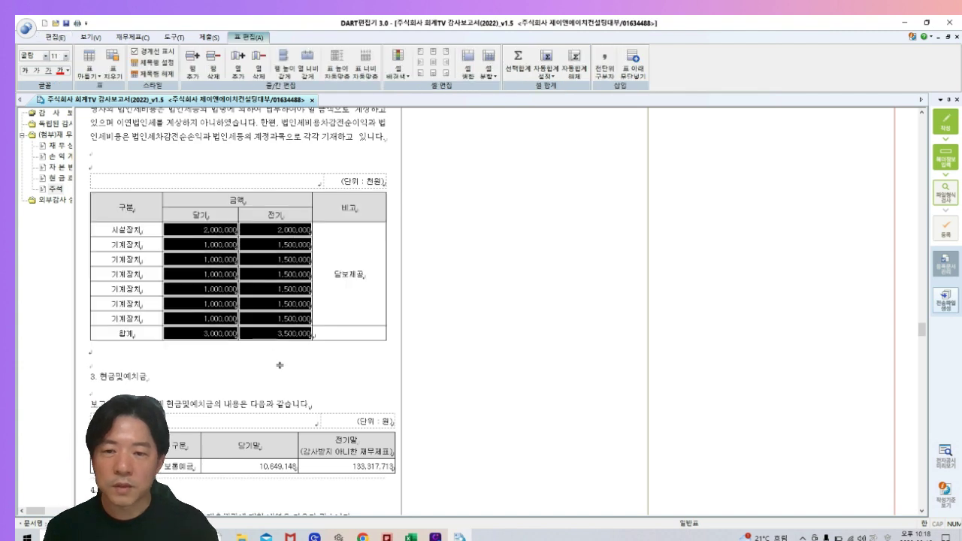
key("Escape")
key("alt+Tab")
left_click(188, 167)
left_click(200, 229)
left_click(167, 223)
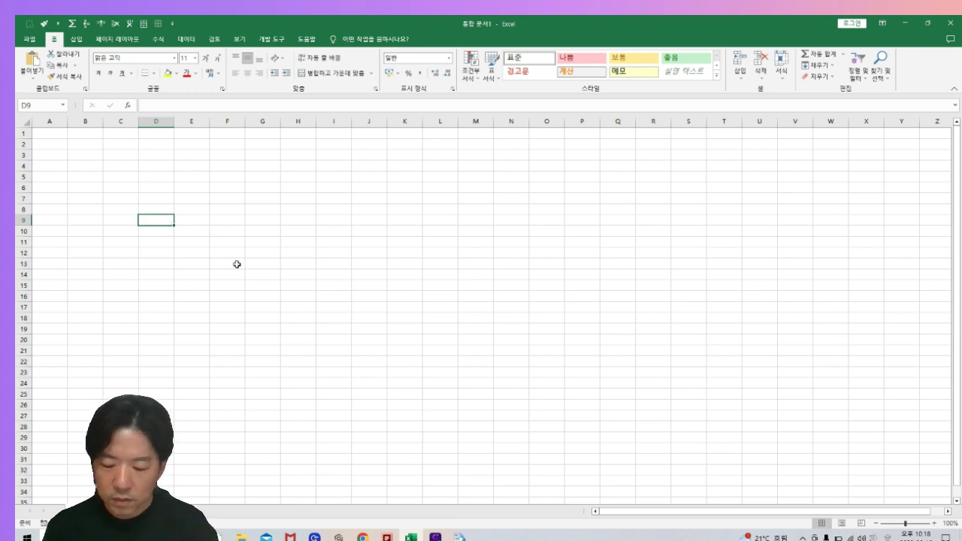
type("14000000")
key("Return")
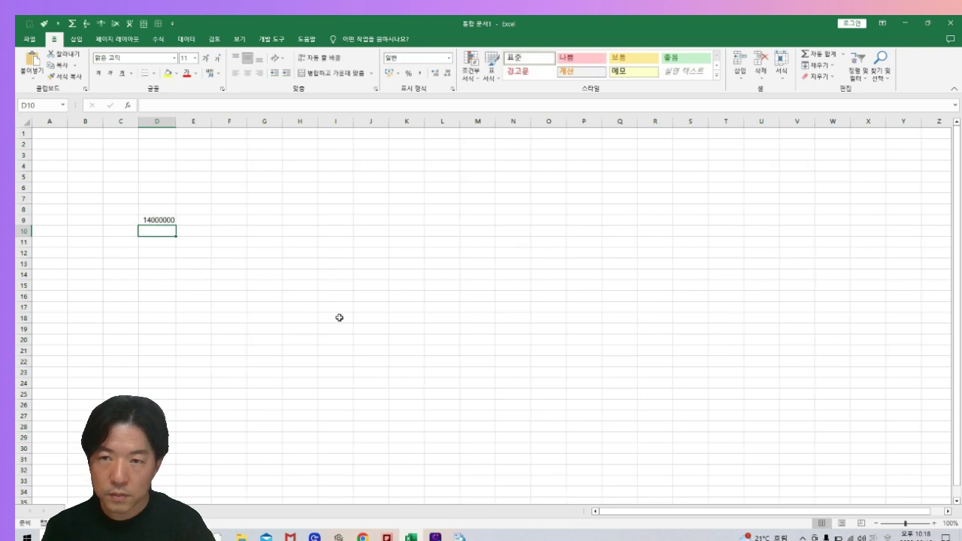
type("-454534232")
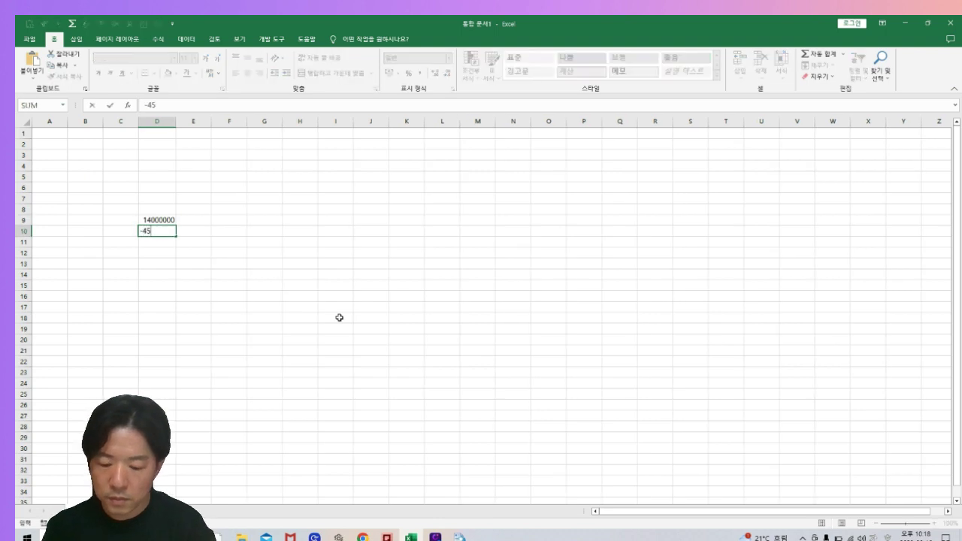
key("Return")
type("0")
key("Return")
key("Up")
key("shift+Up")
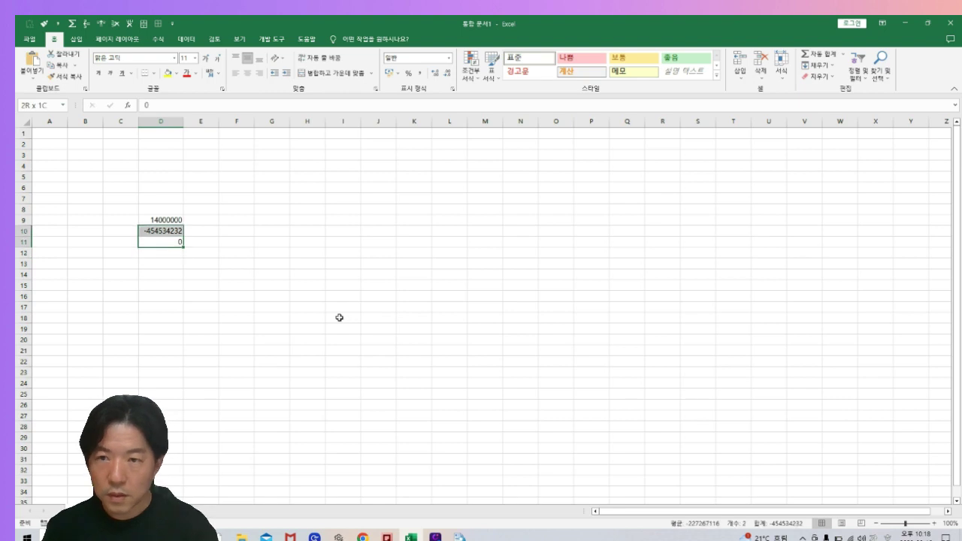
key("shift+Up")
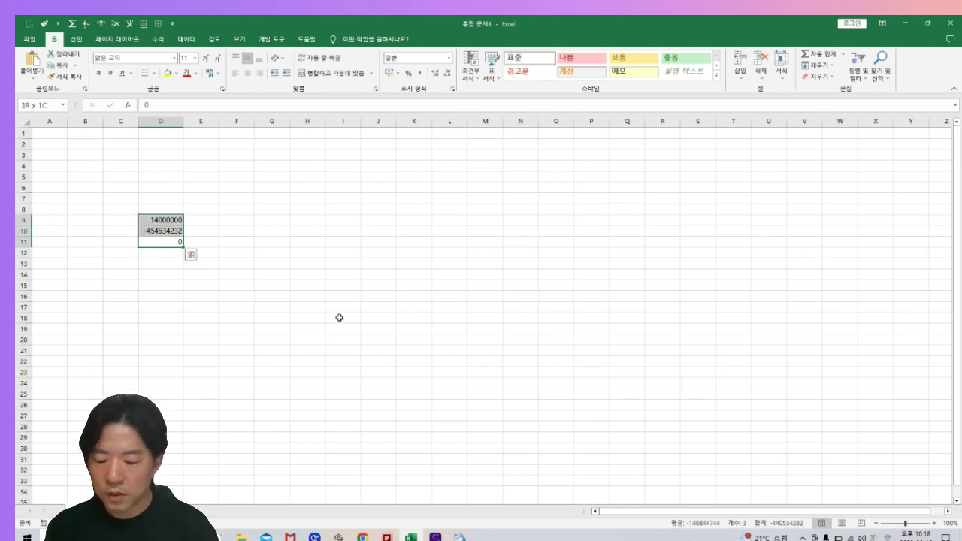
key("ctrl+1")
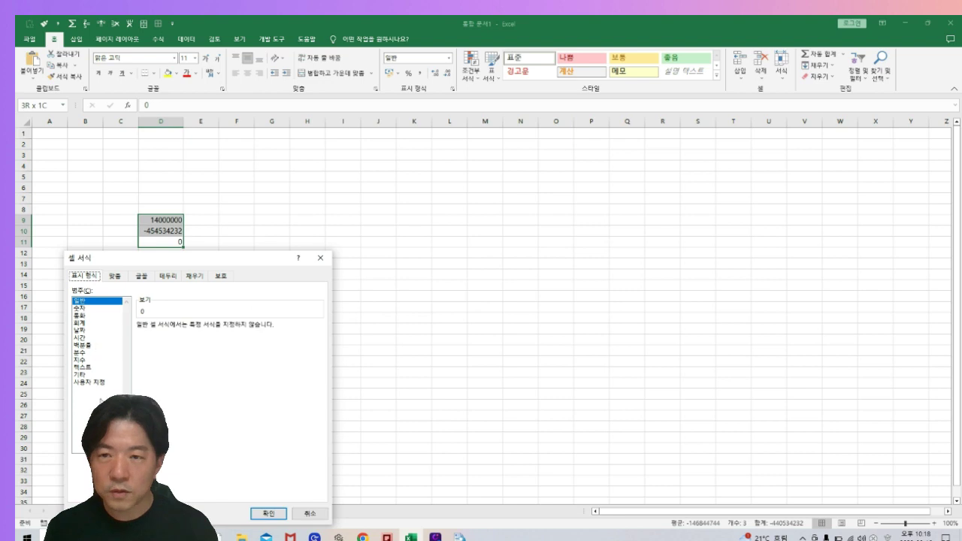
left_click(94, 382)
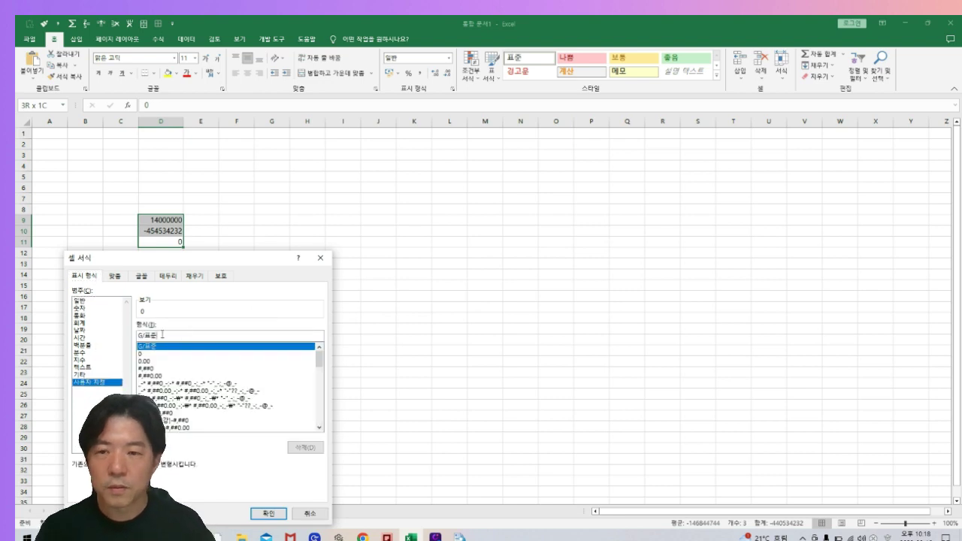
left_click_drag(164, 334, 35, 332)
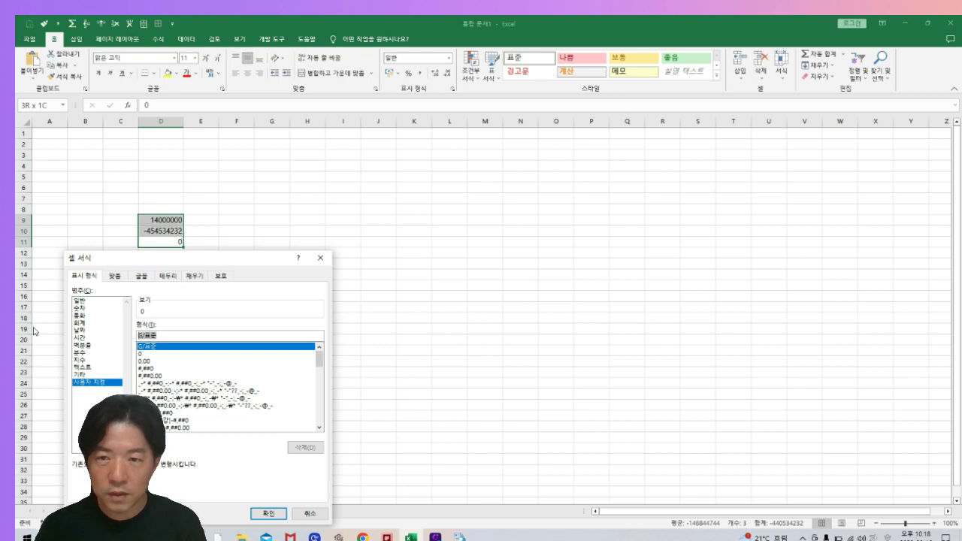
type("#,##")
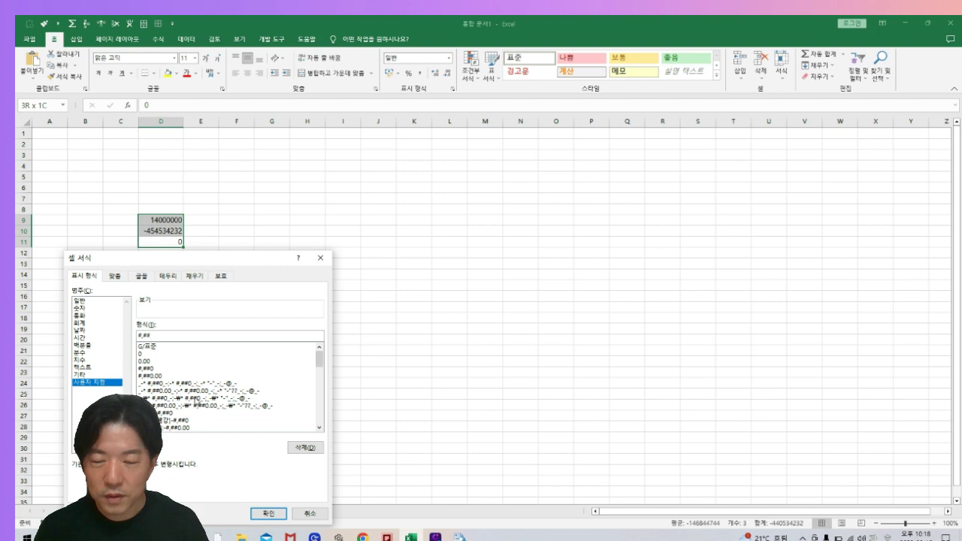
left_click_drag(153, 335, 78, 329)
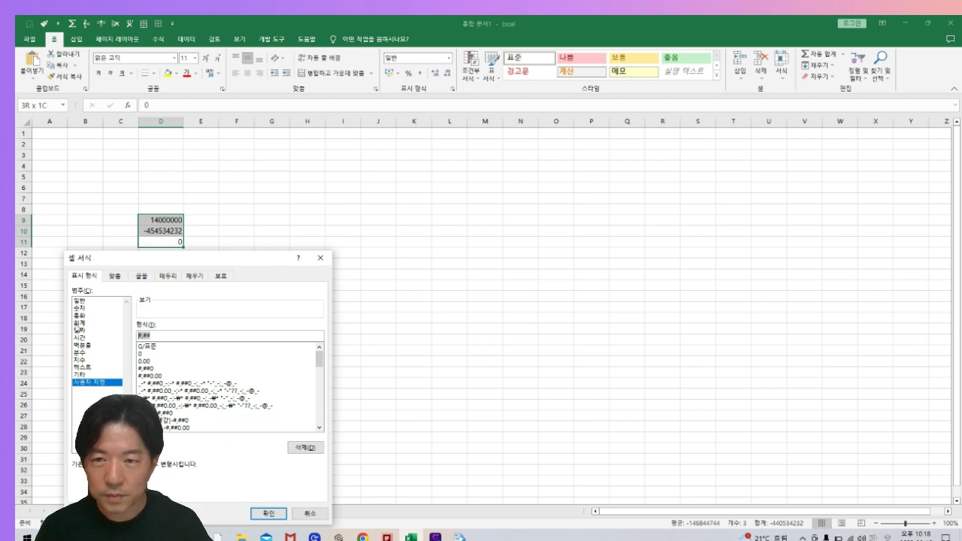
left_click(321, 258)
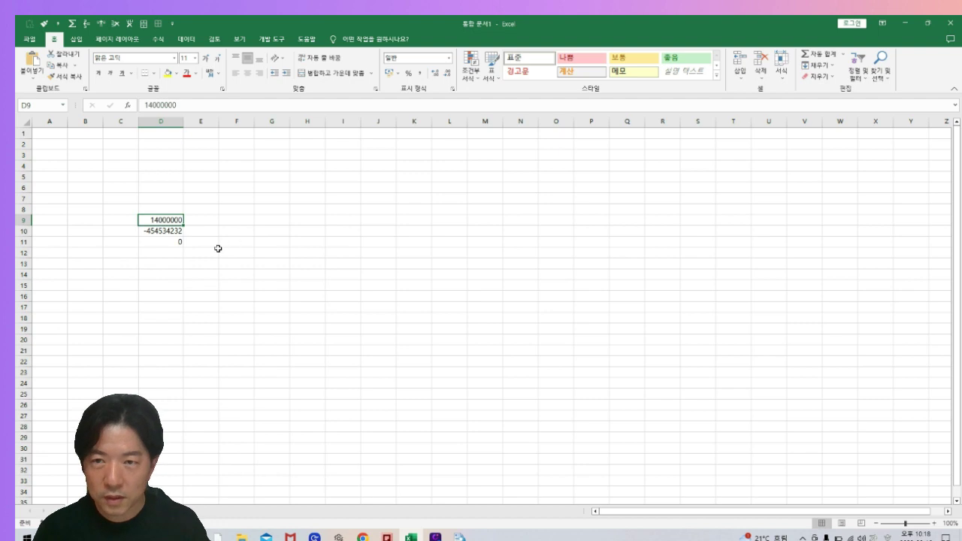
- Apply the custom number format #,###,, to cell D10 so the amount displays in millions
left_click(173, 232)
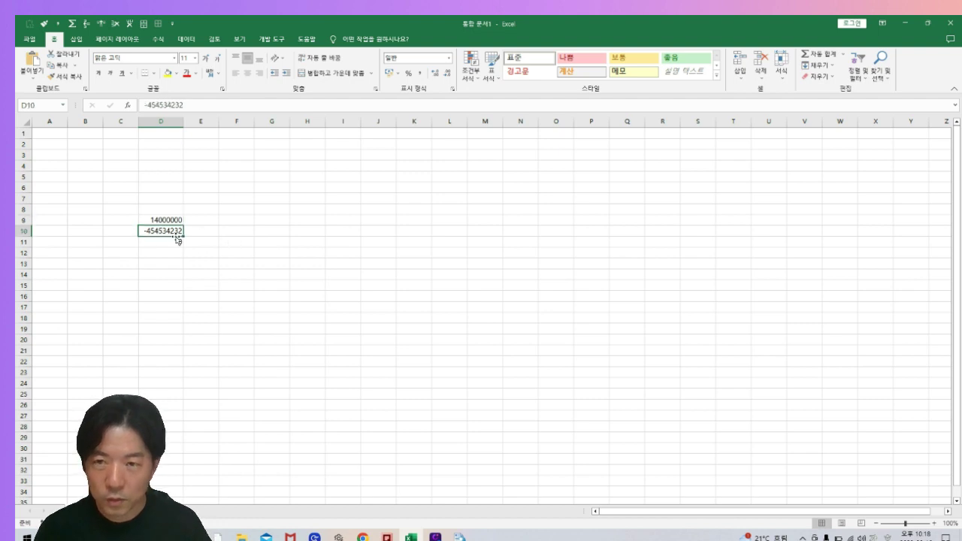
key("ctrl+1")
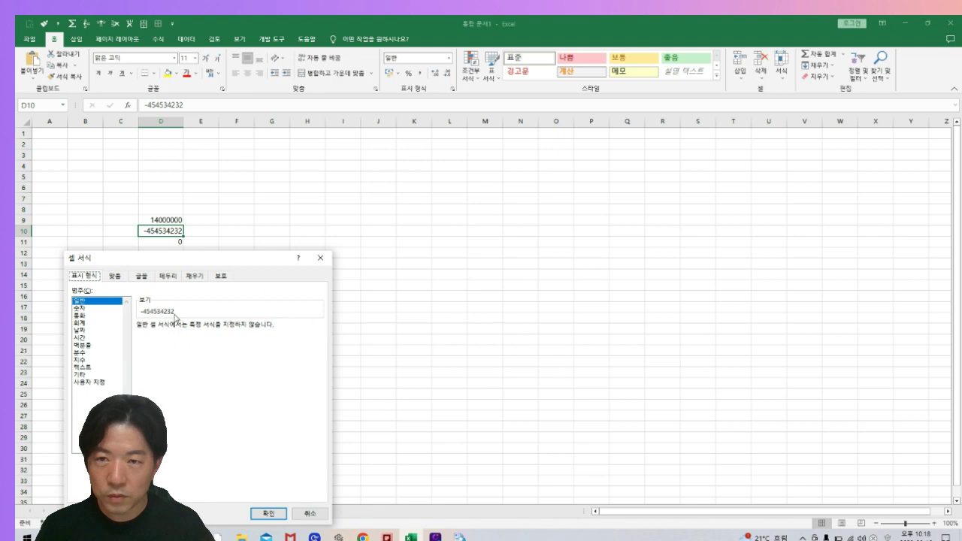
left_click(99, 383)
type("#,##")
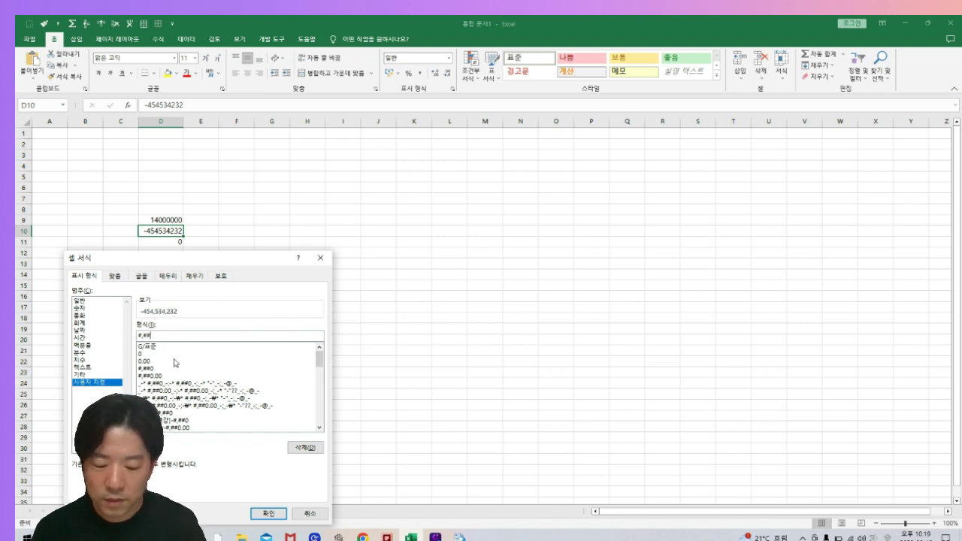
type(",")
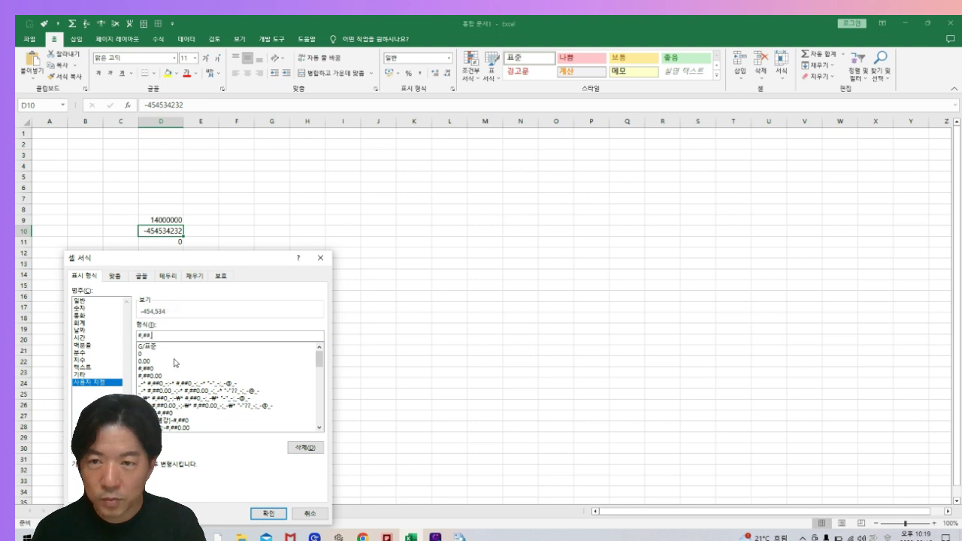
type(",")
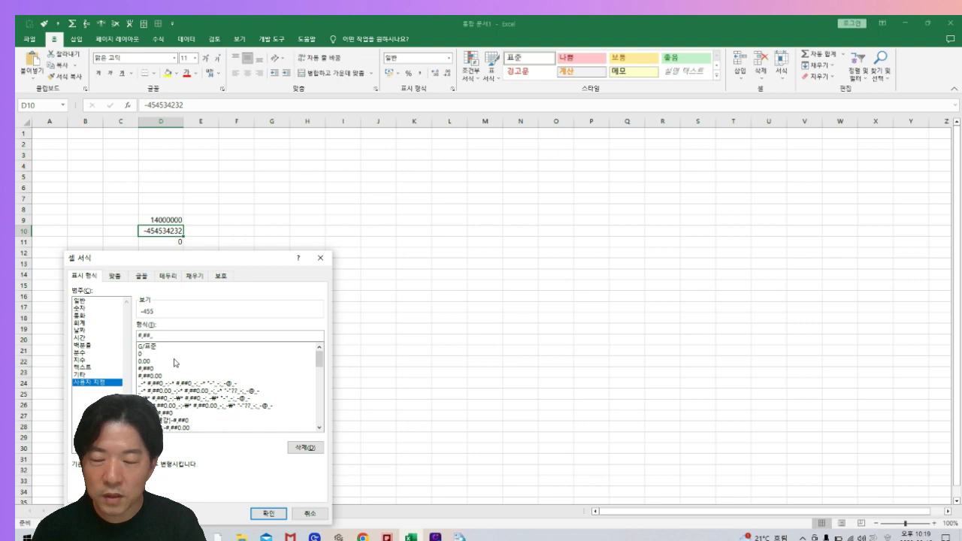
key("BackSpace")
key("BackSpace")
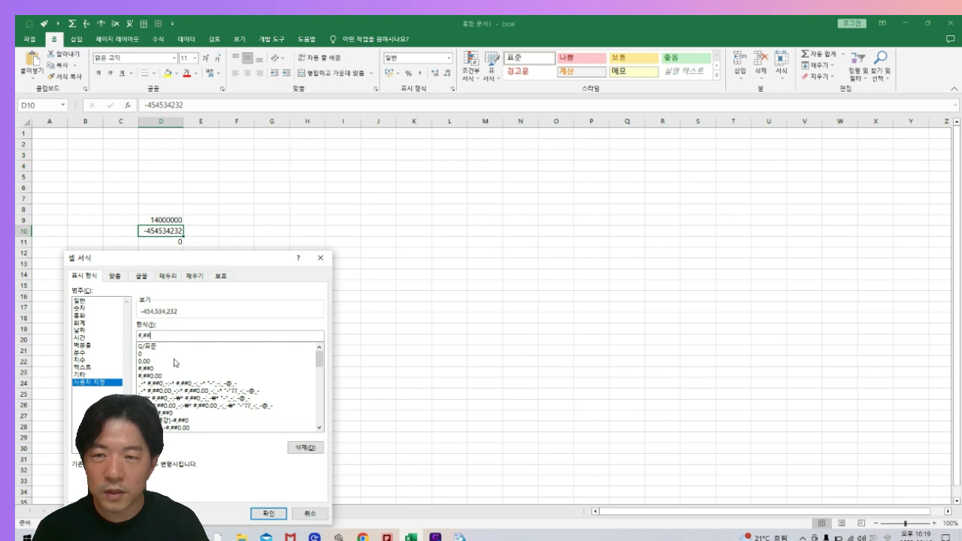
type(",,")
key("Return")
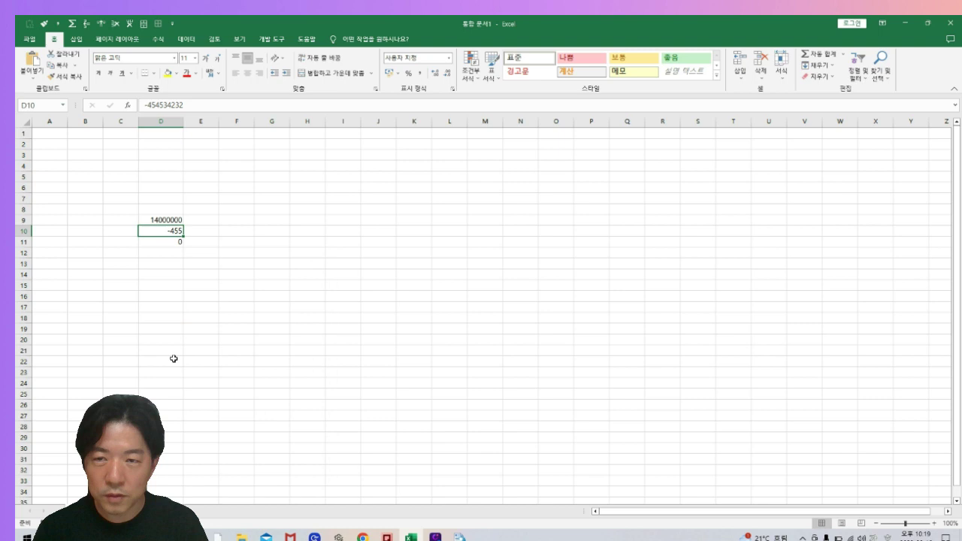
- Change the custom number format of cell D10 to #,###, so the amount displays in thousands
key("ctrl+1")
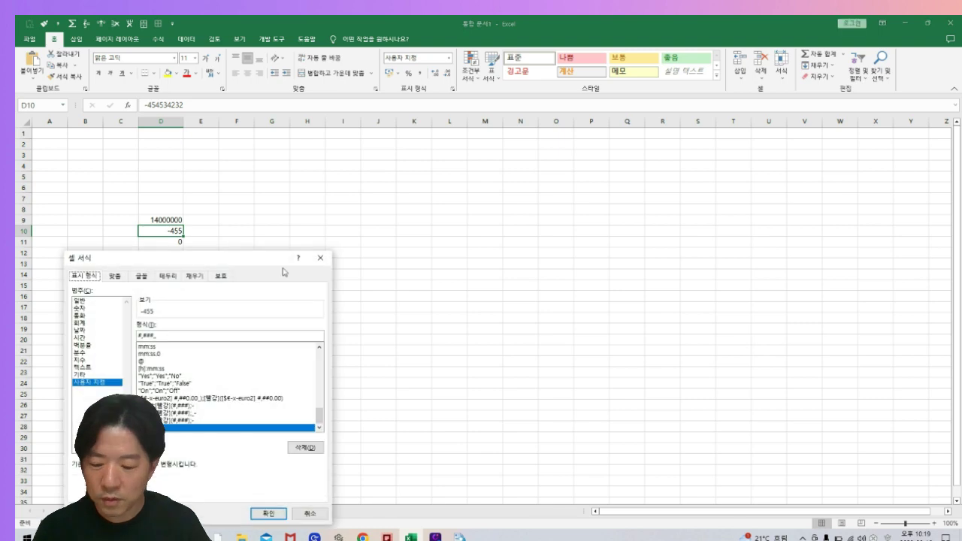
left_click(168, 337)
type("원")
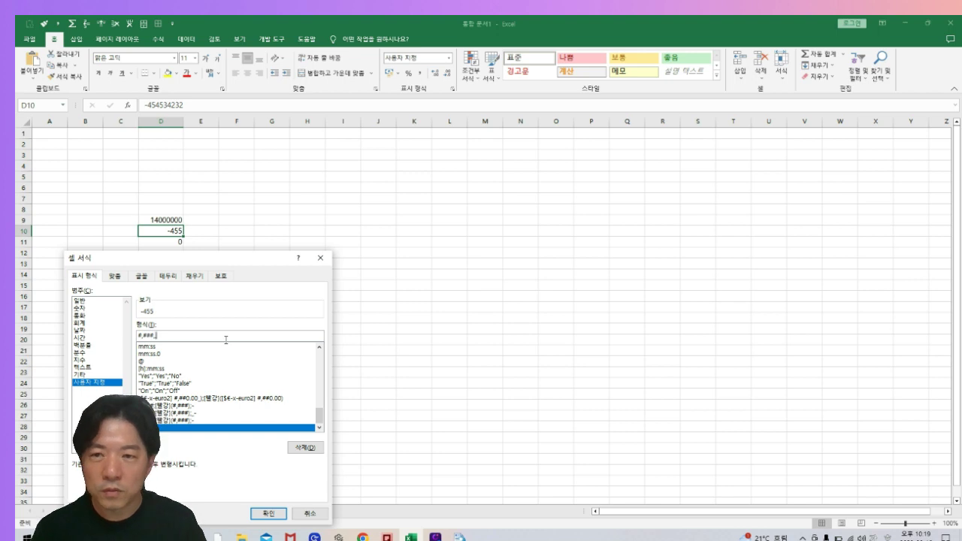
key("BackSpace")
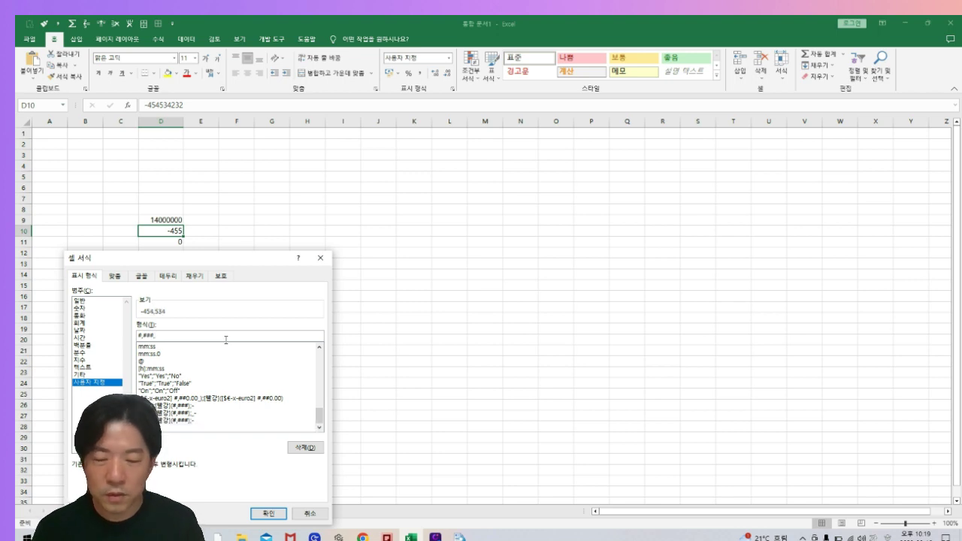
key("Return")
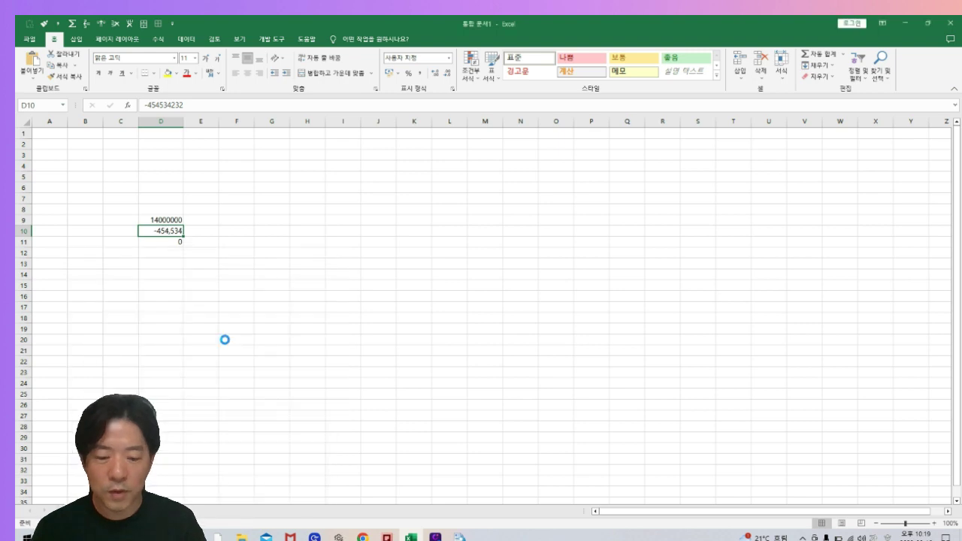
- Extend cell D10's custom number format to #,###,;[빨강](#,###);- for red bracketed negatives and a dash for zero
key("Down")
key("Up")
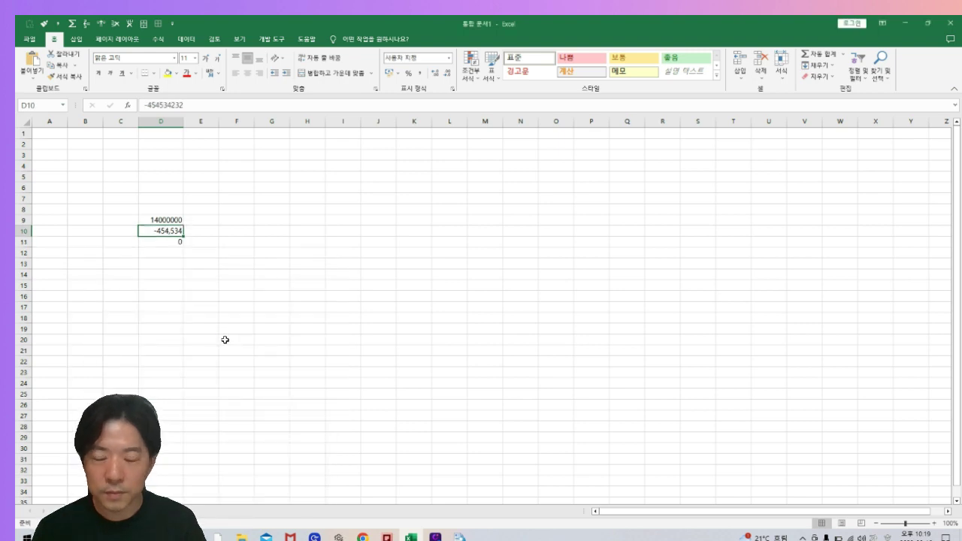
key("ctrl+1")
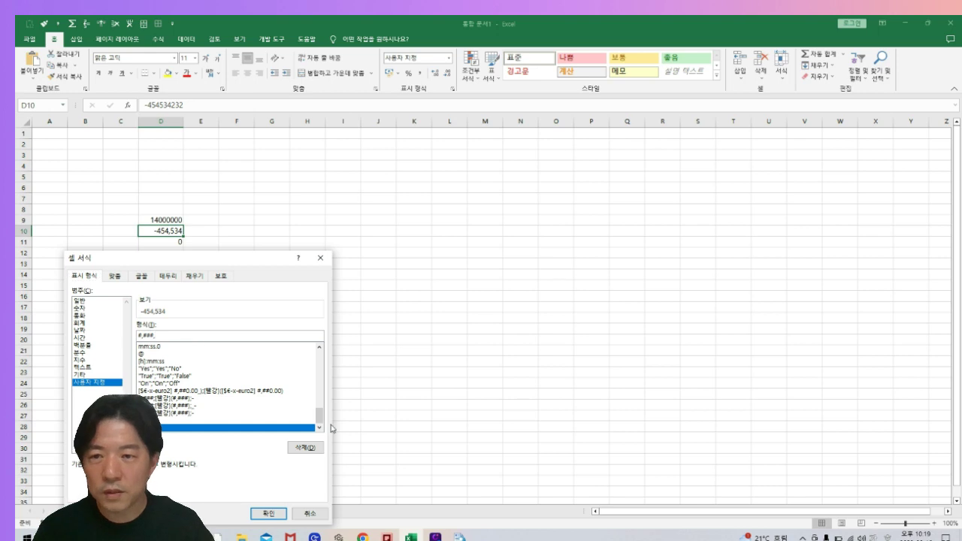
type(";")
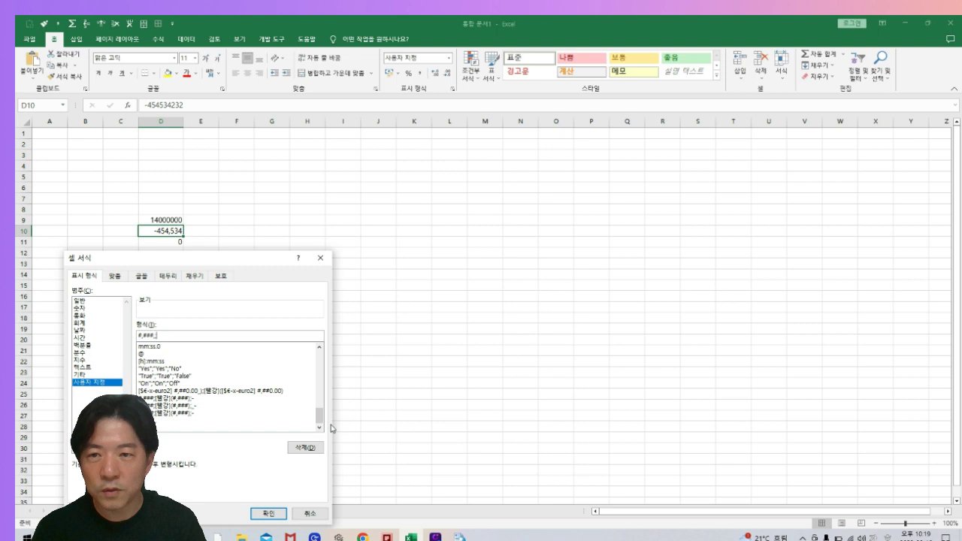
type("(빨강")
key("BackSpace")
key("BackSpace")
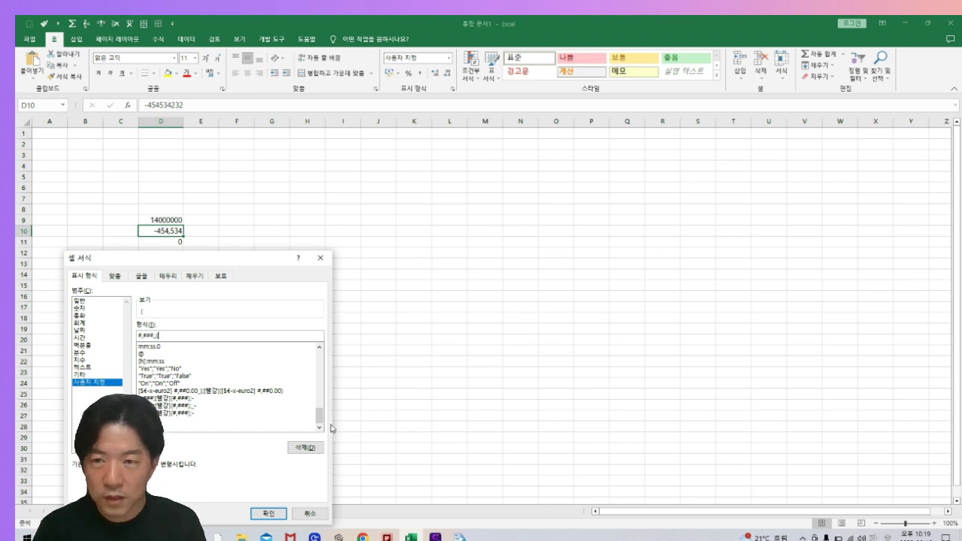
key("BackSpace")
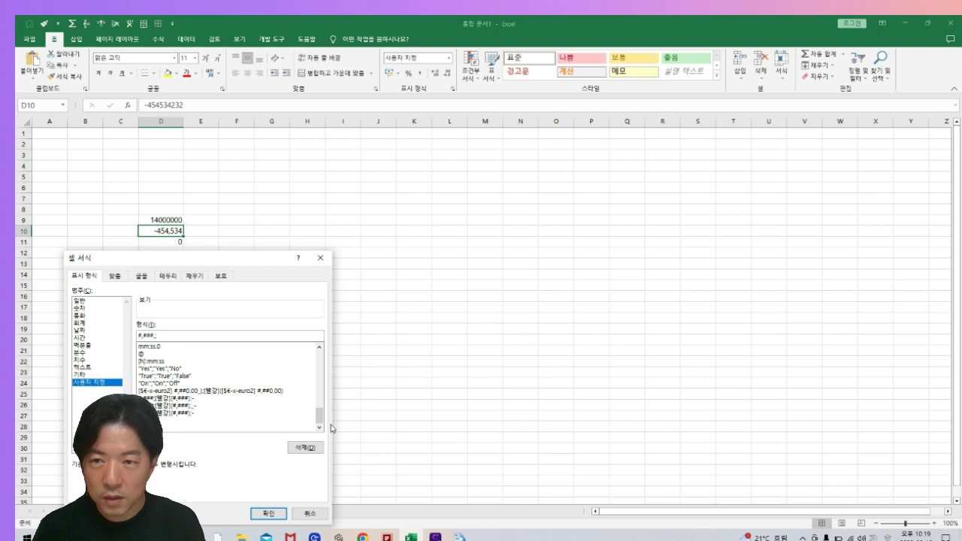
type("빨")
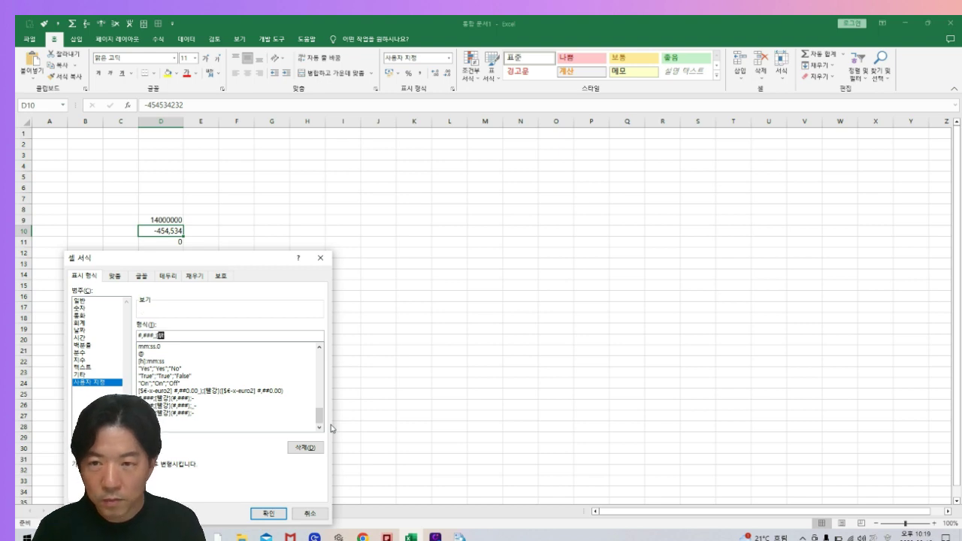
type("강]")
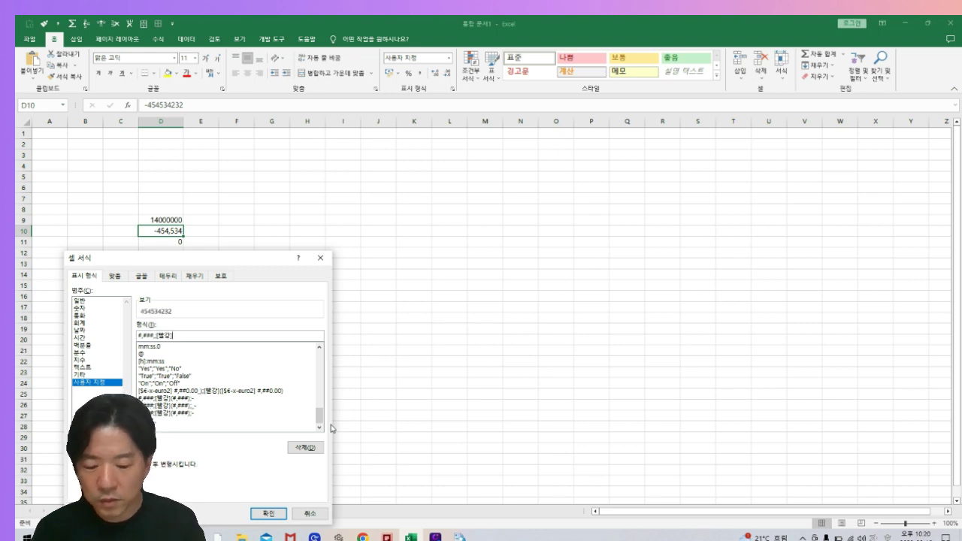
type("(")
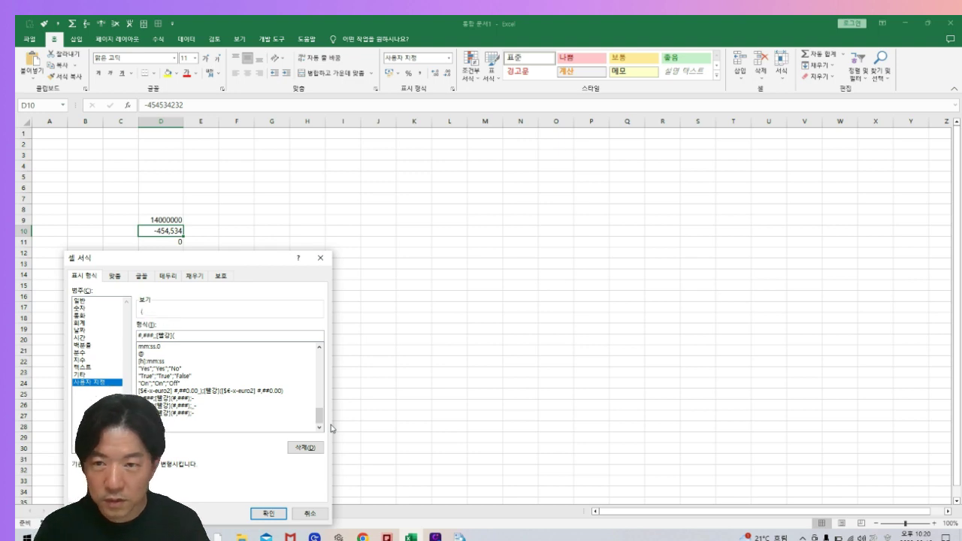
type("#,###)")
key("Return")
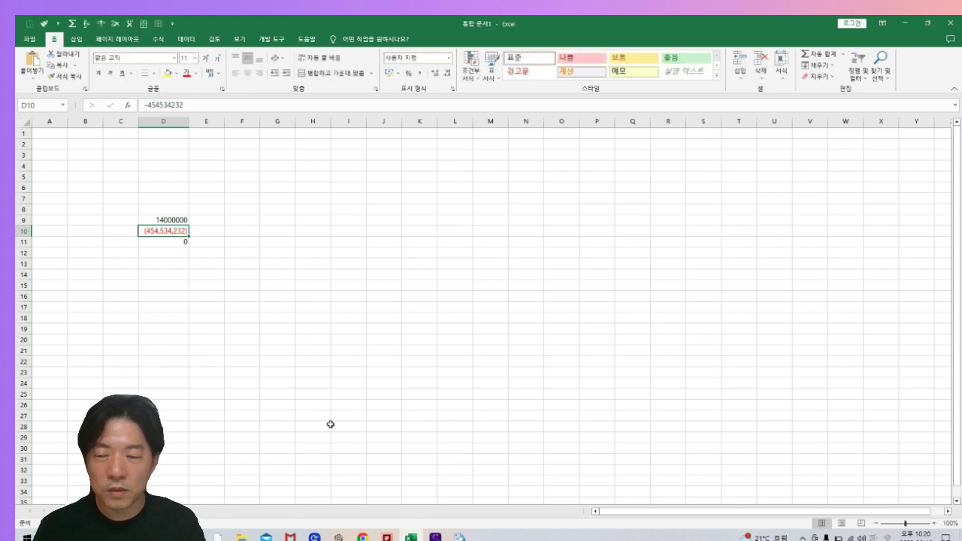
- Examine the underlying values of cells D9 and D10 against how they are displayed, without changing them
key("Up")
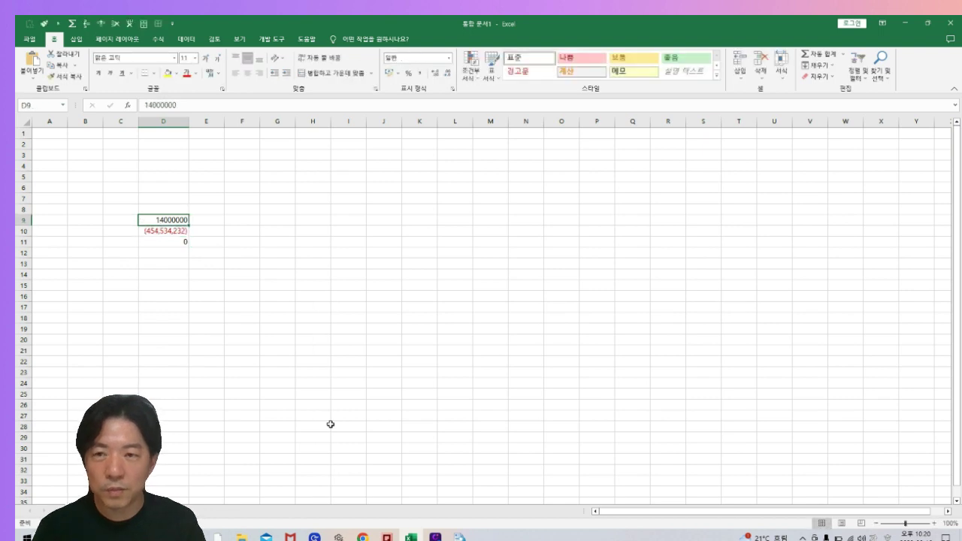
key("Down")
key("Down")
key("Up")
key("F2")
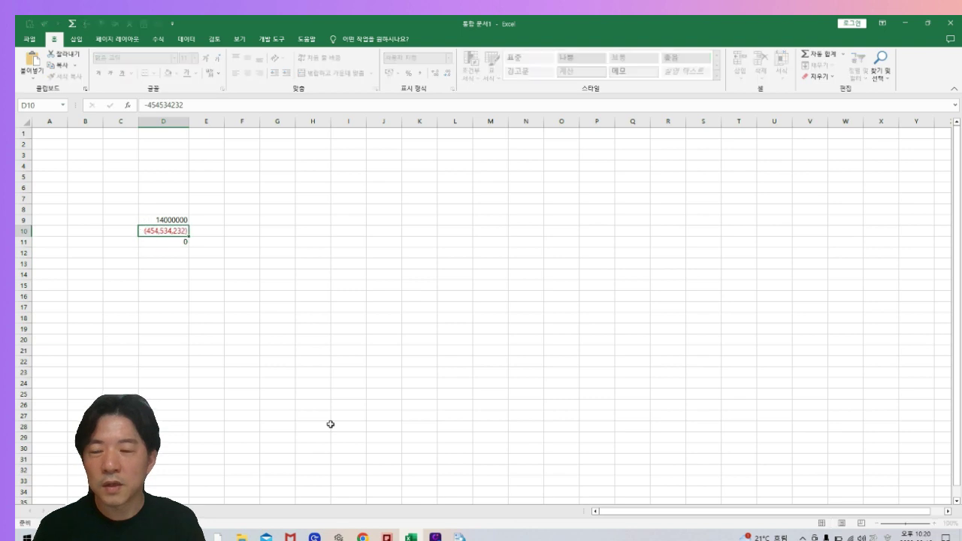
key("Escape")
key("Up")
key("Down")
key("F2")
key("Escape")
key("Up")
key("F2")
key("Escape")
key("Down")
key("F2")
key("Escape")
key("Up")
key("Down")
- Apply cell D10's custom number format #,###,;[빨강](#,###);- to cells D9:D11 and copy the range
key("ctrl+1")
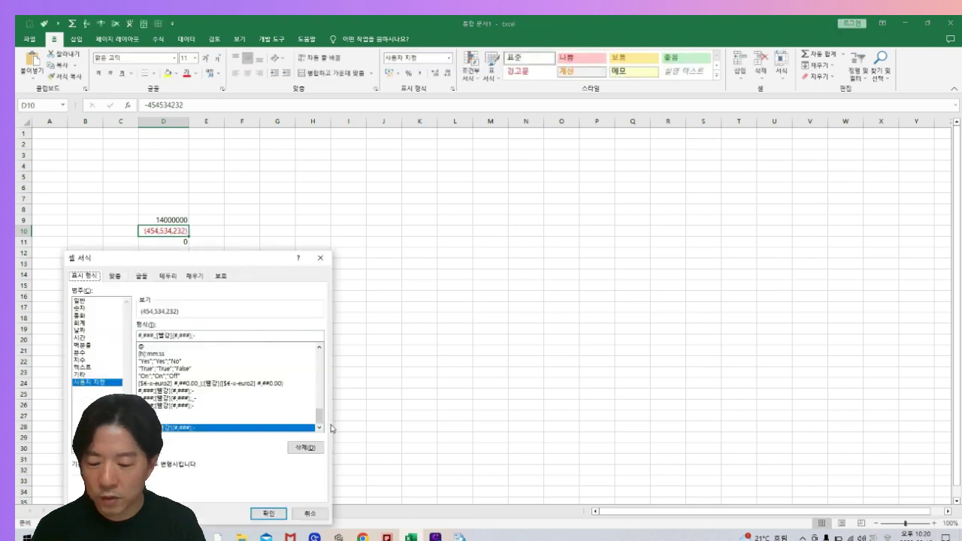
left_click(161, 336)
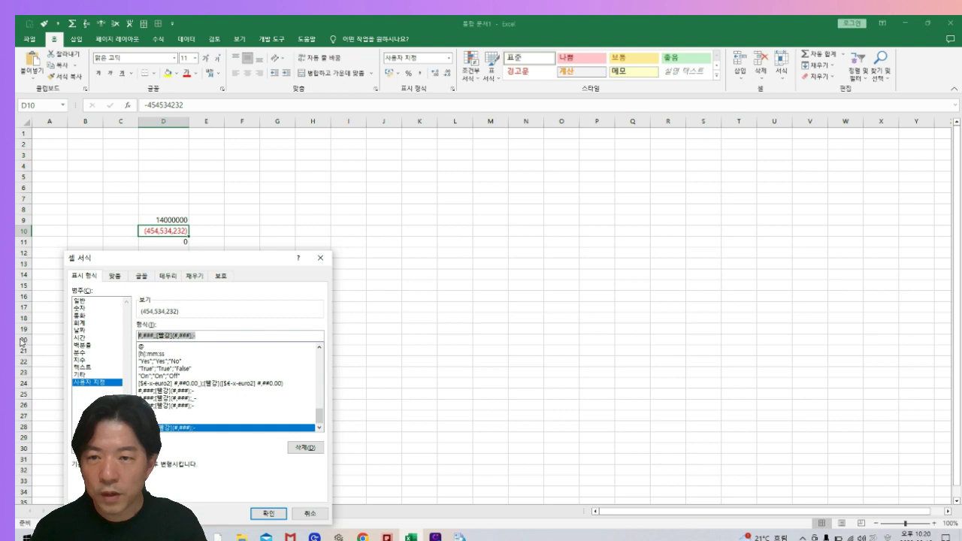
key("Return")
left_click_drag(167, 220, 173, 241)
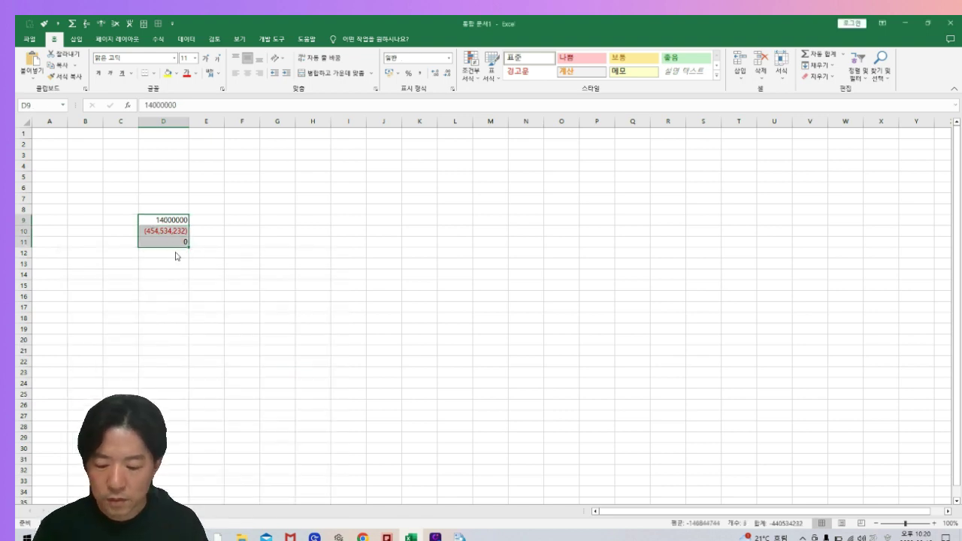
key("ctrl+1")
left_click(89, 381)
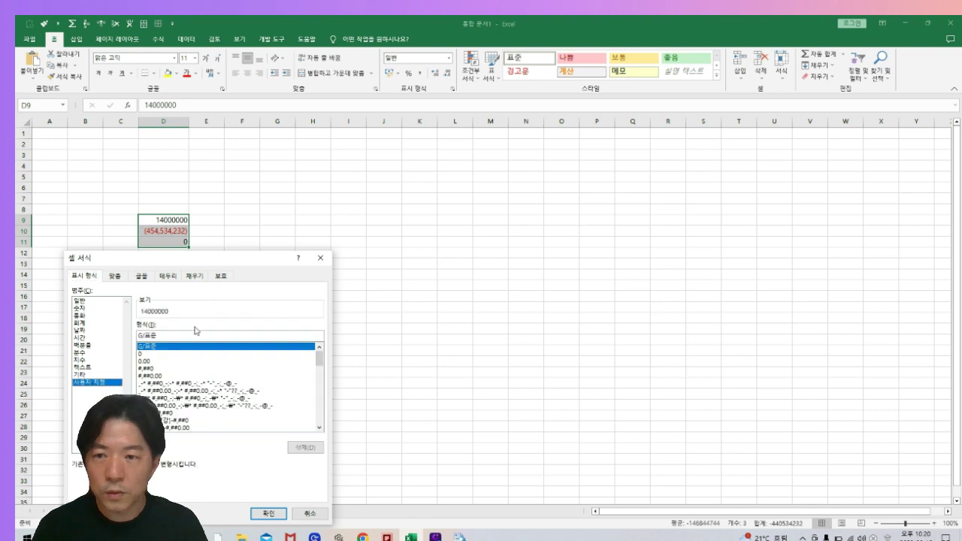
type("#,###,;[빨강](#,###,);-")
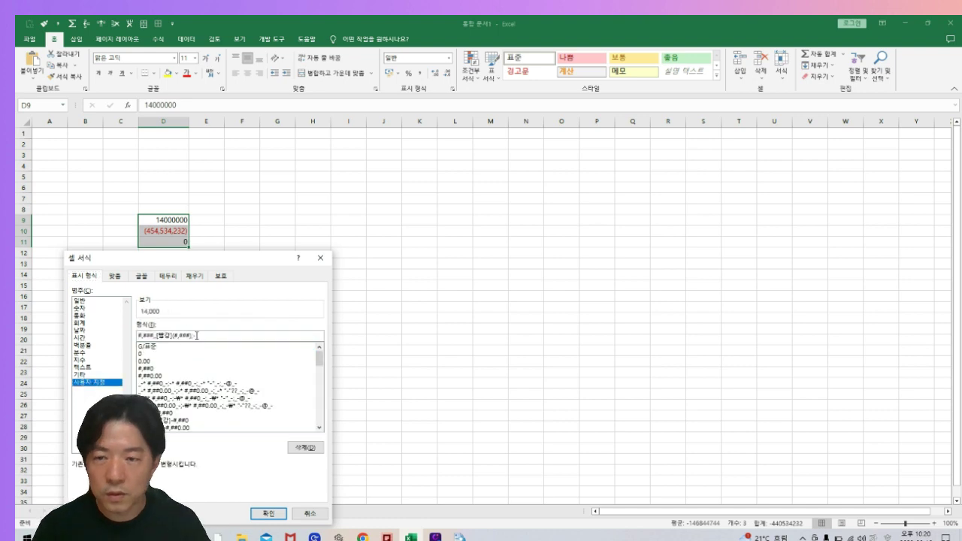
left_click(270, 514)
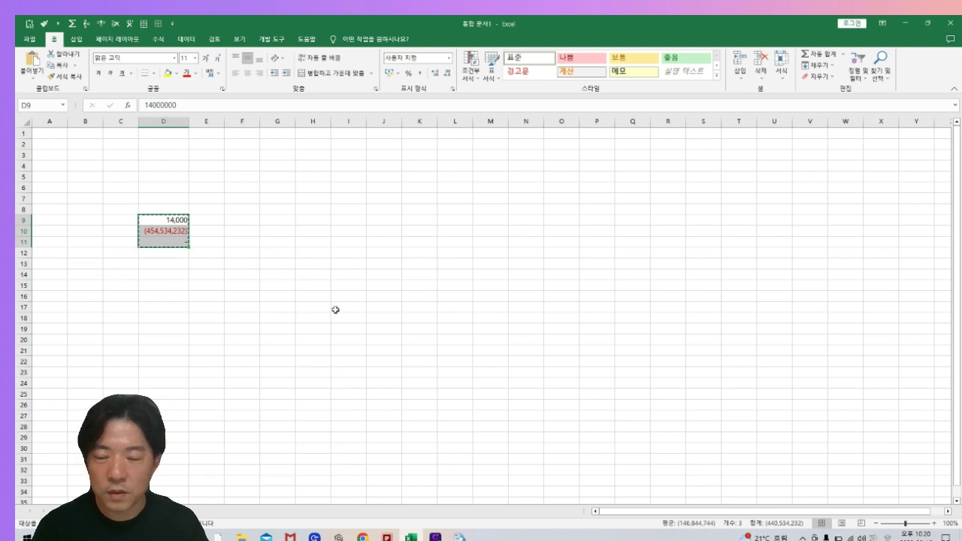
- Switch to DART편집기 and paste the three copied amounts into the 당기 cells of the last three 기계장치 rows
key("alt+Tab")
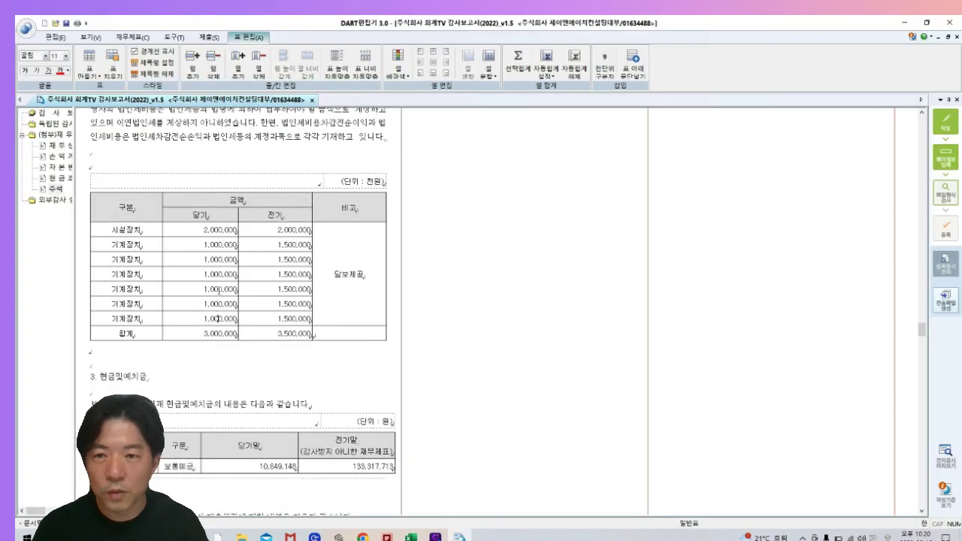
left_click_drag(218, 290, 226, 317)
type("14,000 (454,534,232) -")
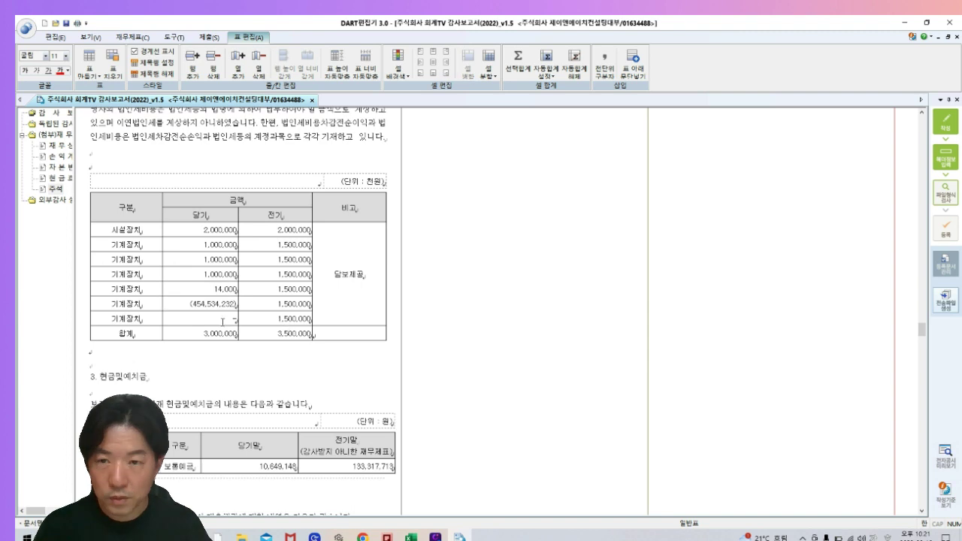
left_click_drag(207, 285, 216, 315)
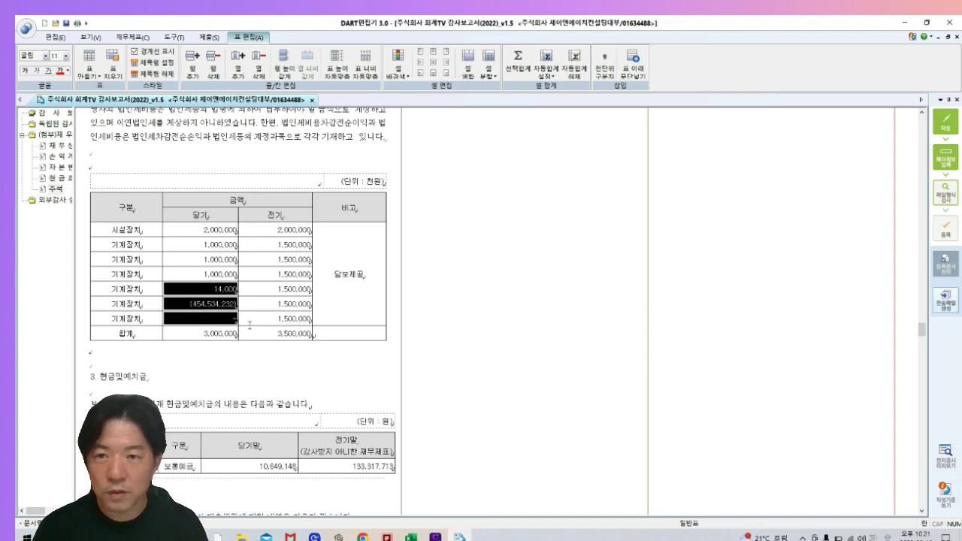
- Compare the formatted cells D9:D11 in Excel with the amounts pasted in the 당기 column of the DART편집기 table
key("alt+Tab")
key("alt+Tab")
key("alt+Tab")
left_click(247, 256)
key("Escape")
left_click_drag(170, 221, 166, 243)
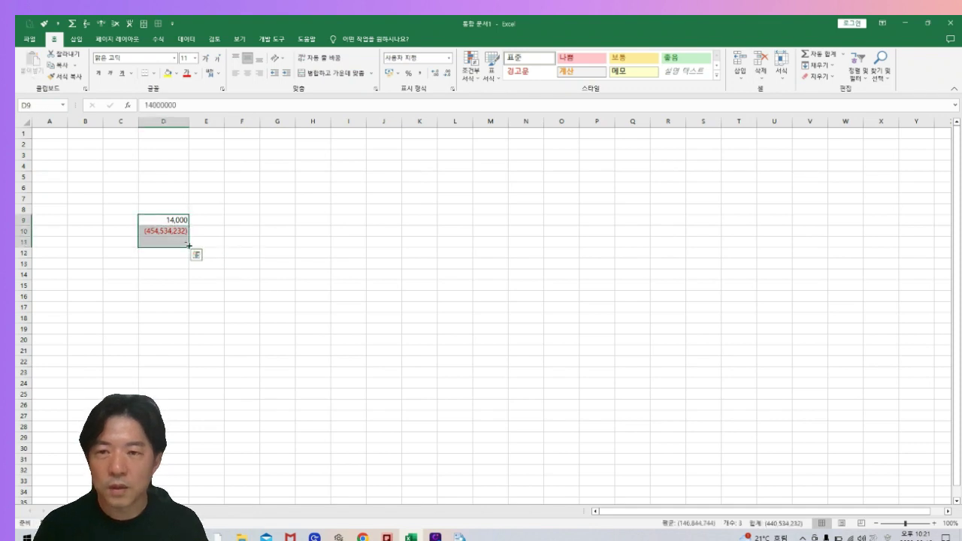
key("alt+Tab")
left_click(215, 297)
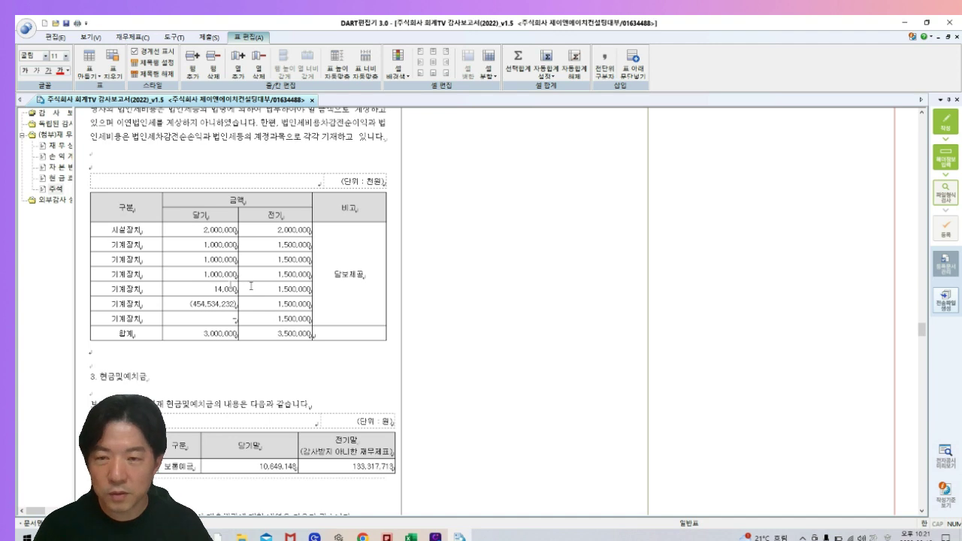
- Insert a row below the last 기계장치 row and enter 12,123,213,123 with thousands separators in its 전기 cell
left_click(276, 320)
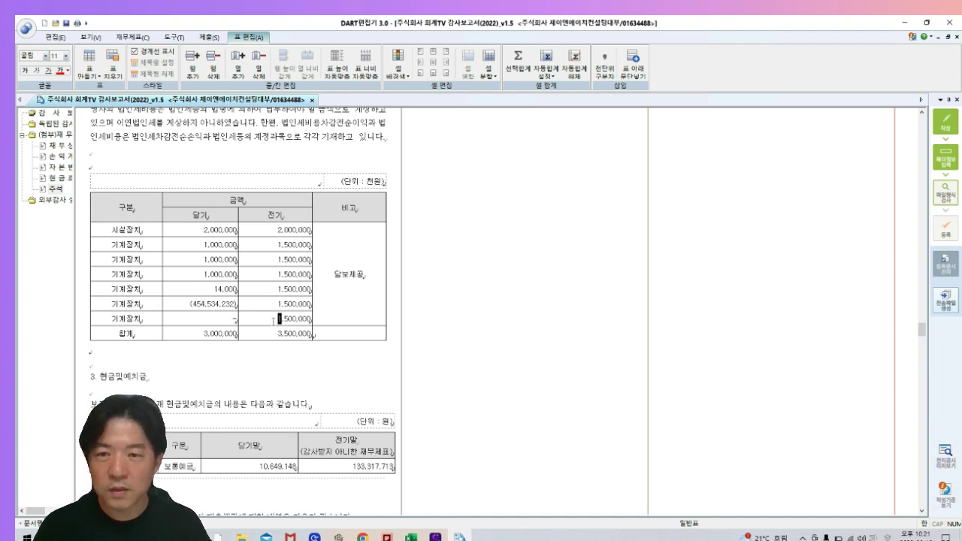
key("ctrl+Return")
type("1212321312")
key("ctrl+comma")
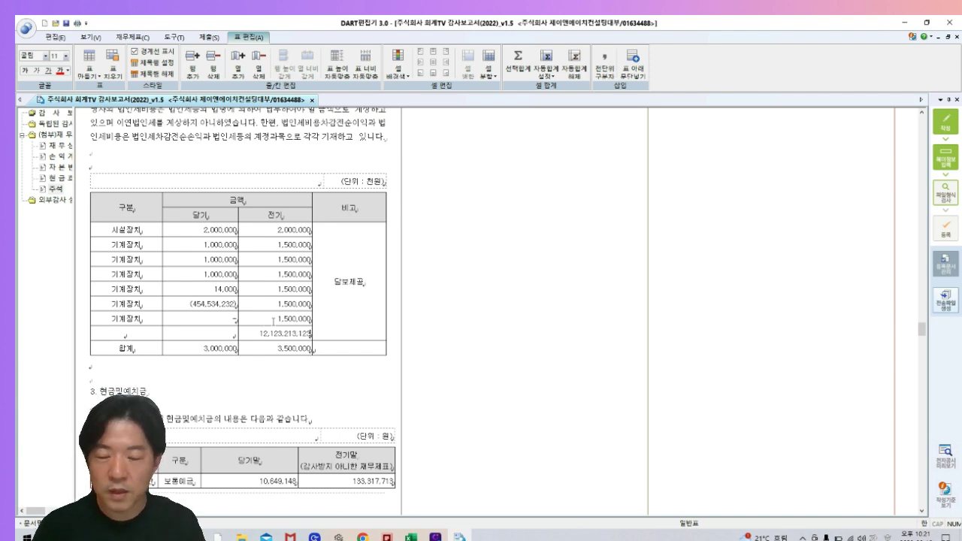
- Delete the newly added row above the 합계 row
key("Left")
key("Left")
key("Left")
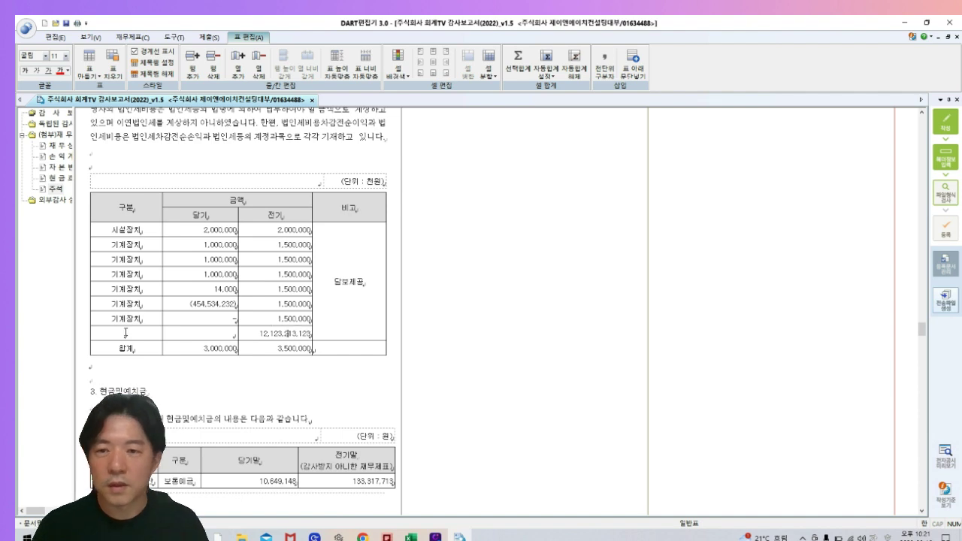
key("alt+Delete")
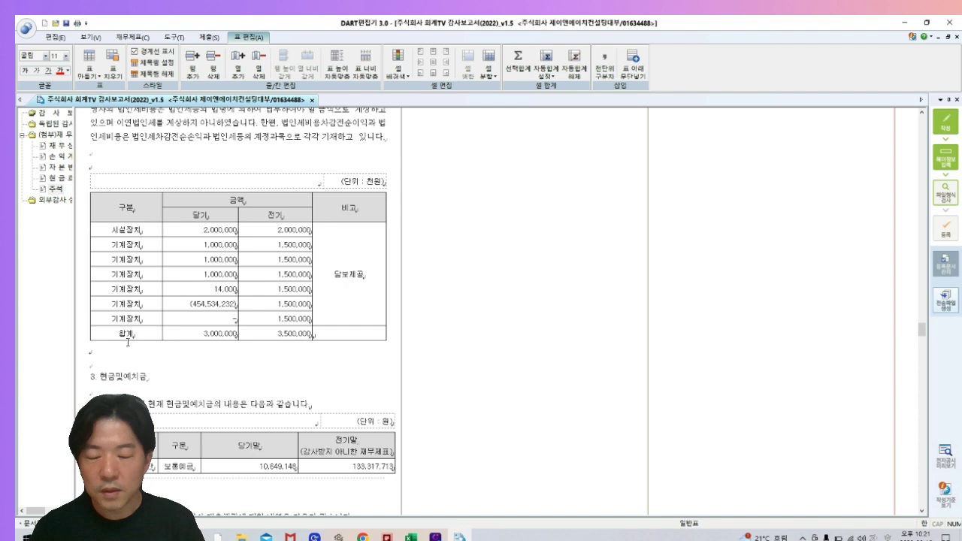